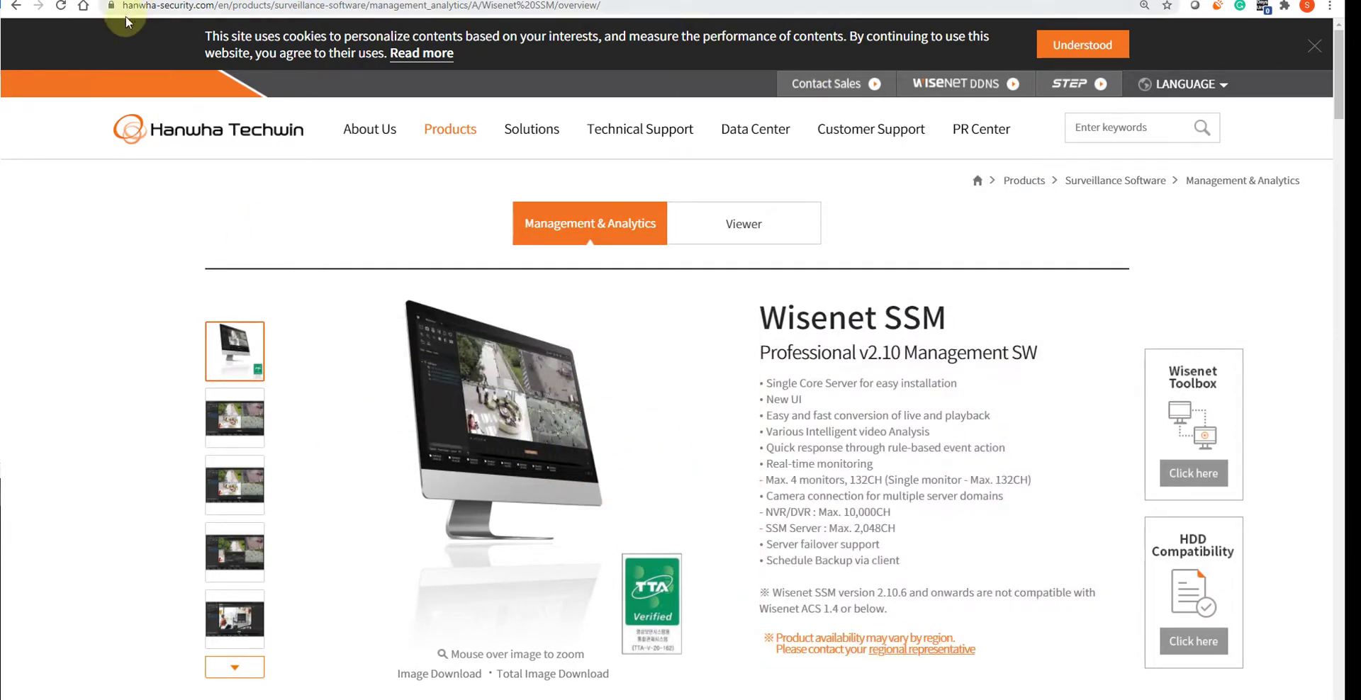
Open the Wisenet SSM Professional v2.10 product page among the surveillance software and show its software downloads.
mouse_move(363, 114)
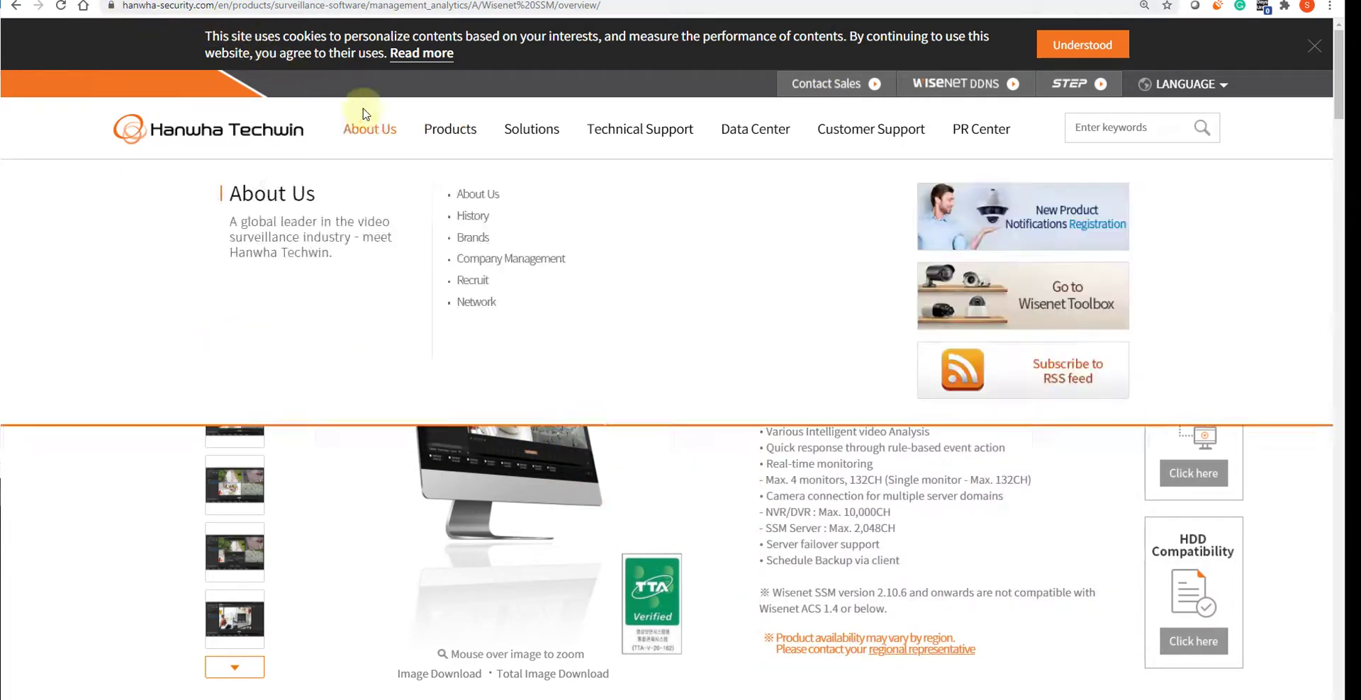
mouse_move(458, 129)
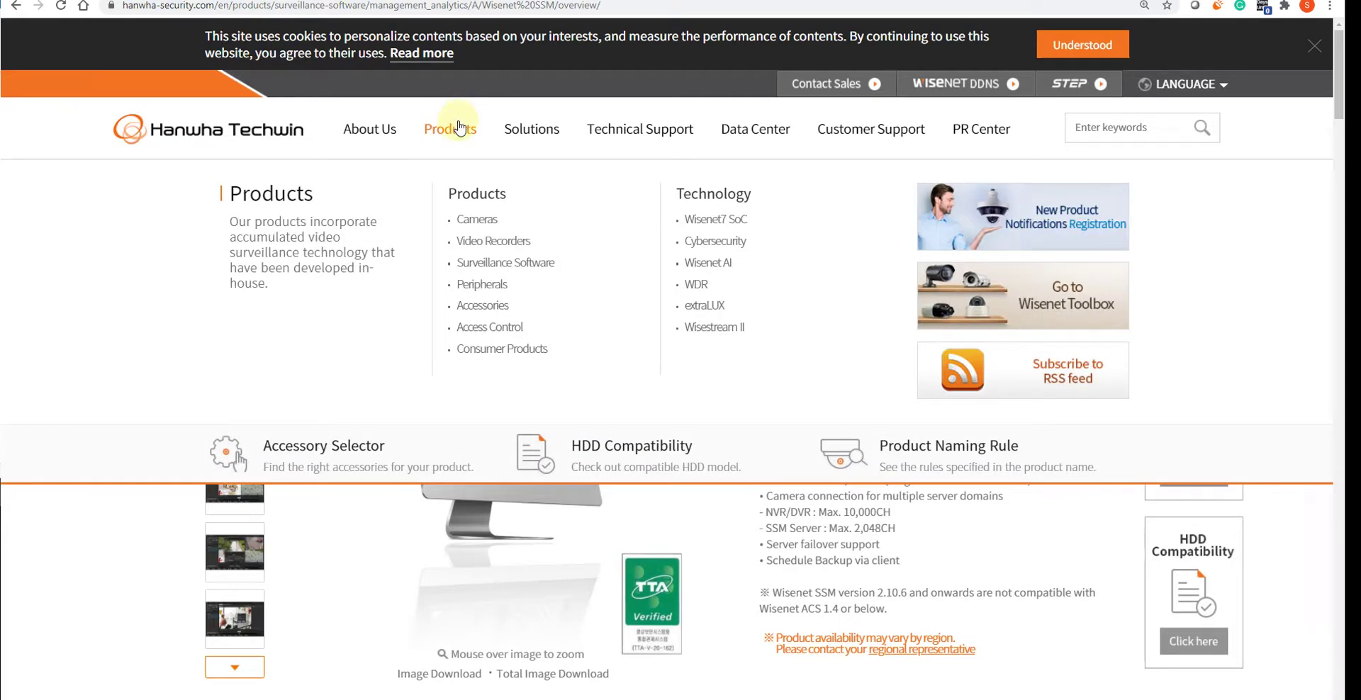
click(496, 266)
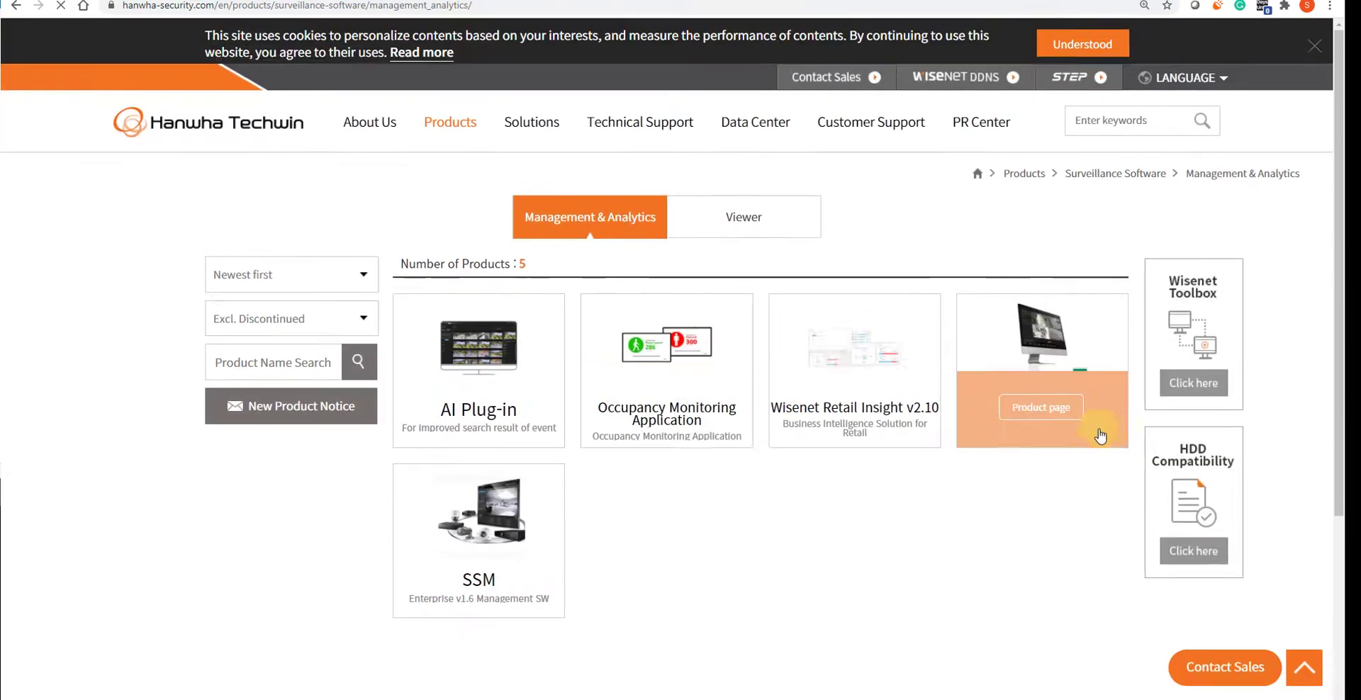
mouse_move(1031, 452)
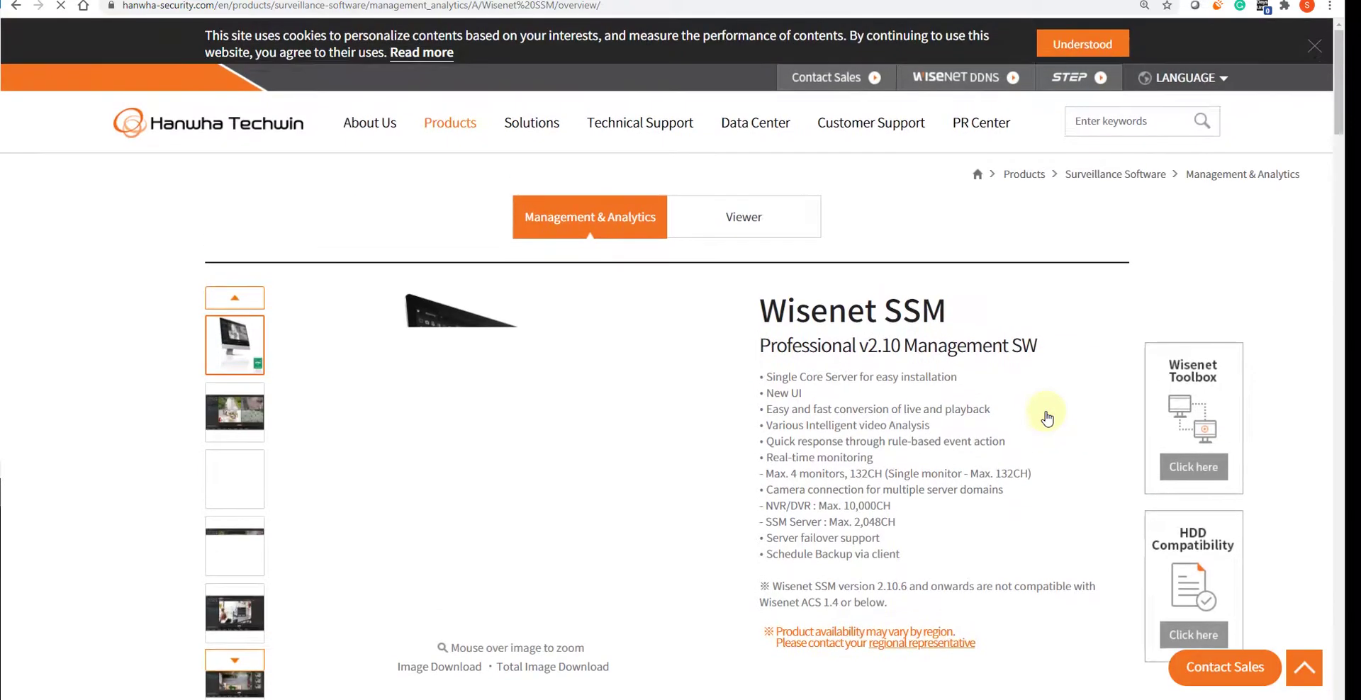
scroll(1047, 419, down, 20)
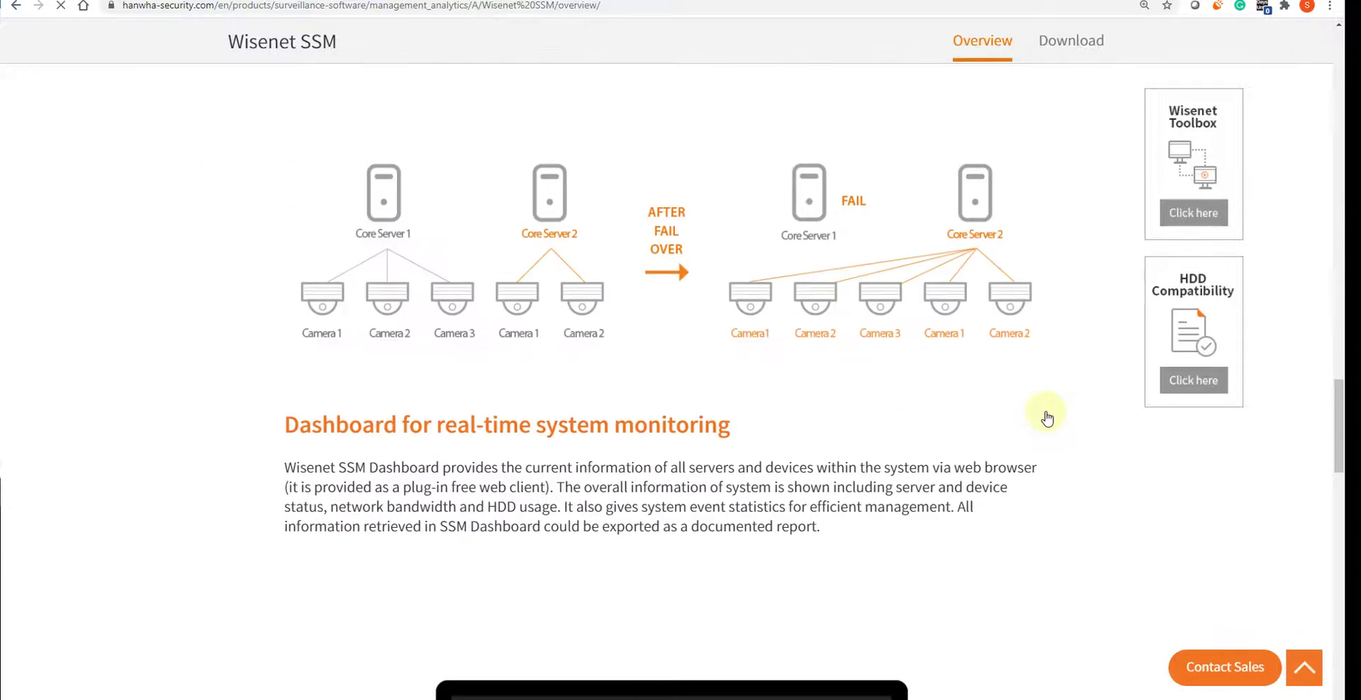
scroll(1048, 419, down, 10)
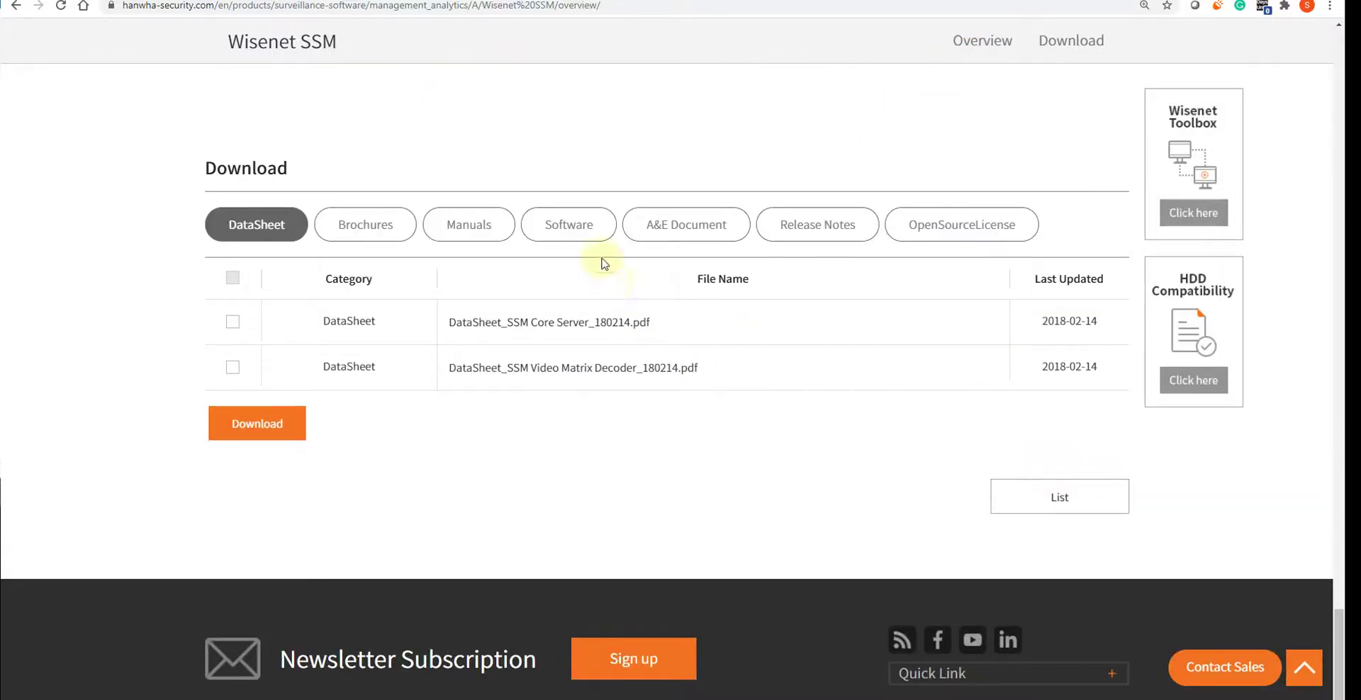
click(571, 235)
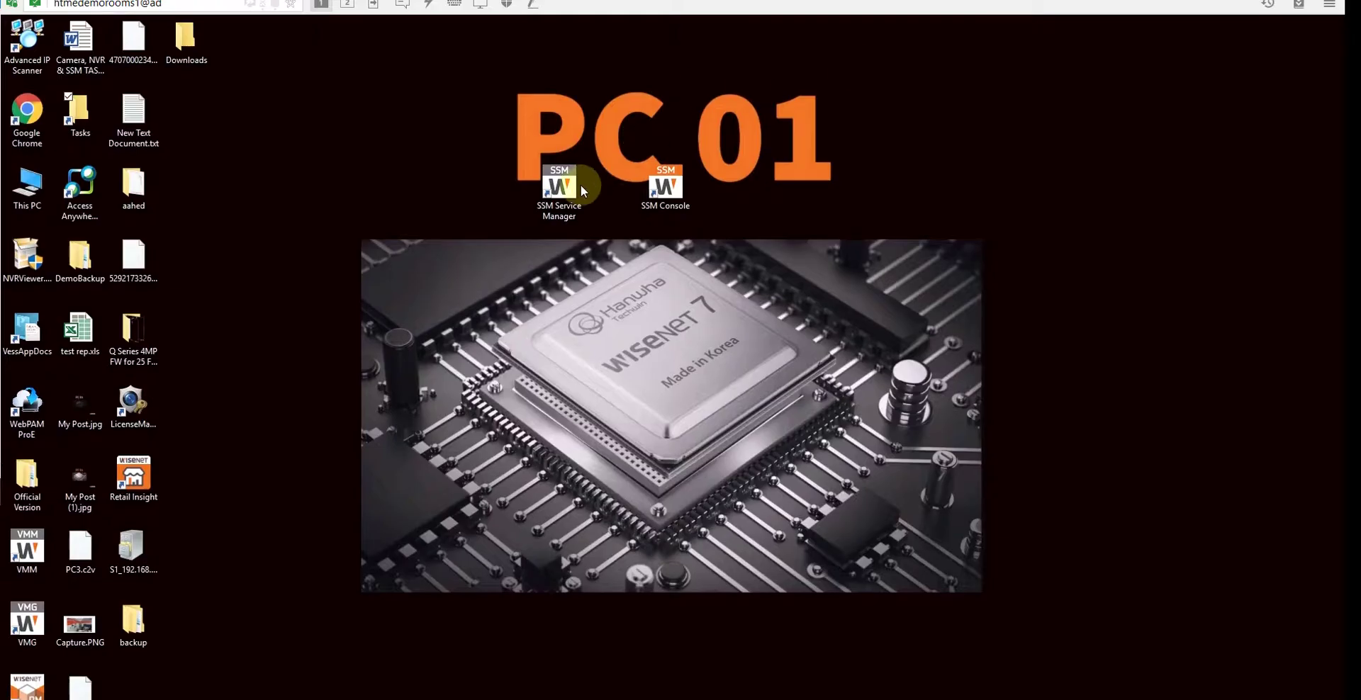
Open SSM Service Manager on PC 01 and view its information page.
click(576, 187)
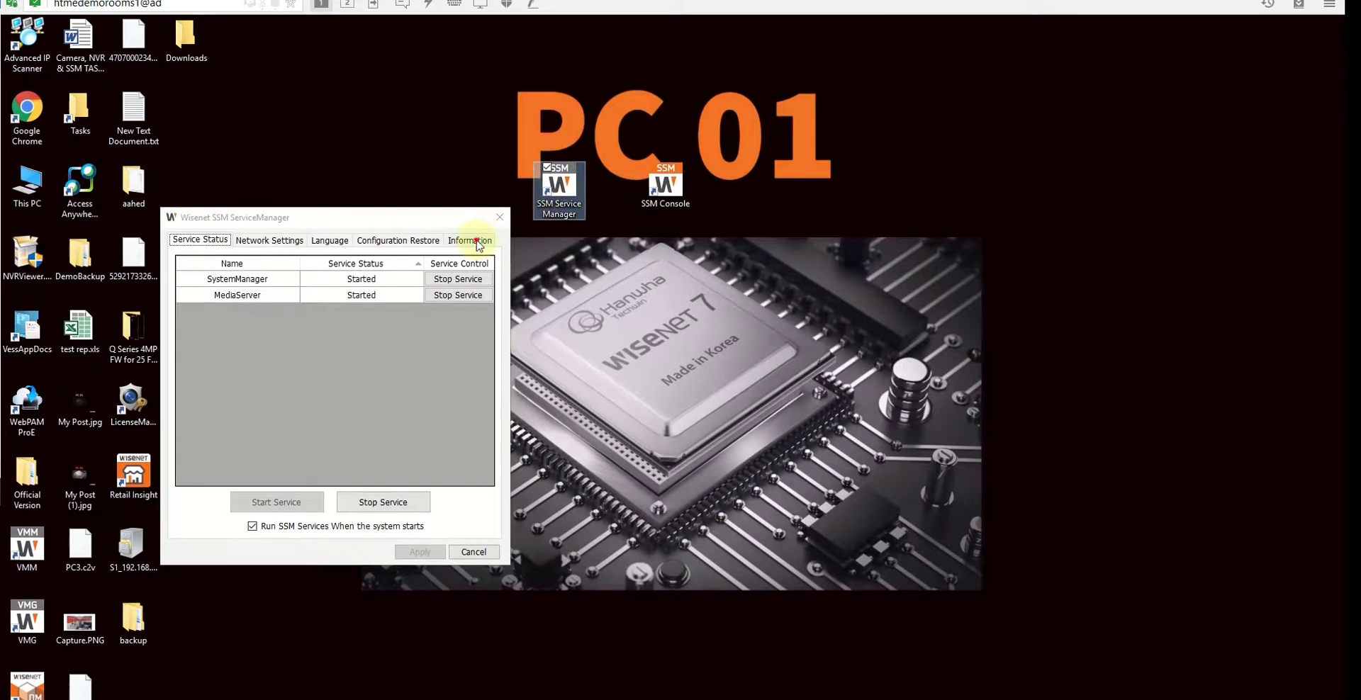
click(471, 242)
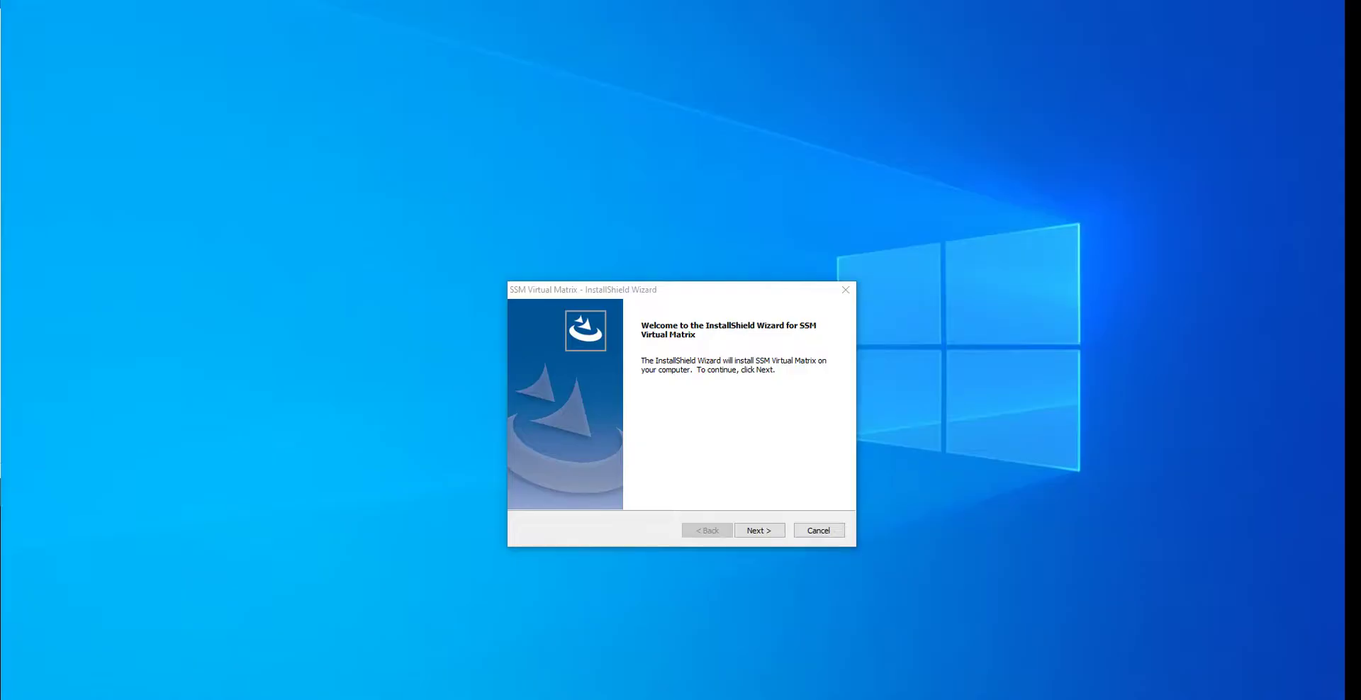
Accept the license agreement in the SSM Virtual Matrix installer and choose the setup type for installing in multiple computers.
drag(681, 295, 679, 228)
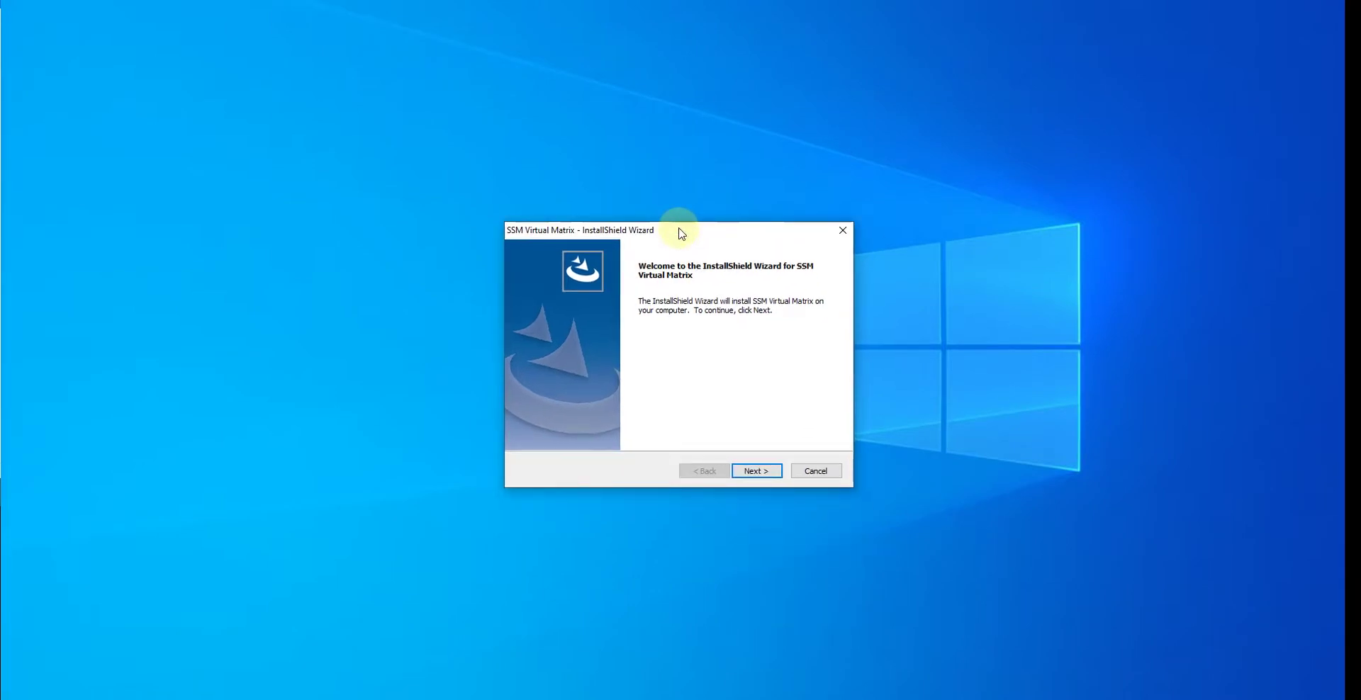
click(758, 471)
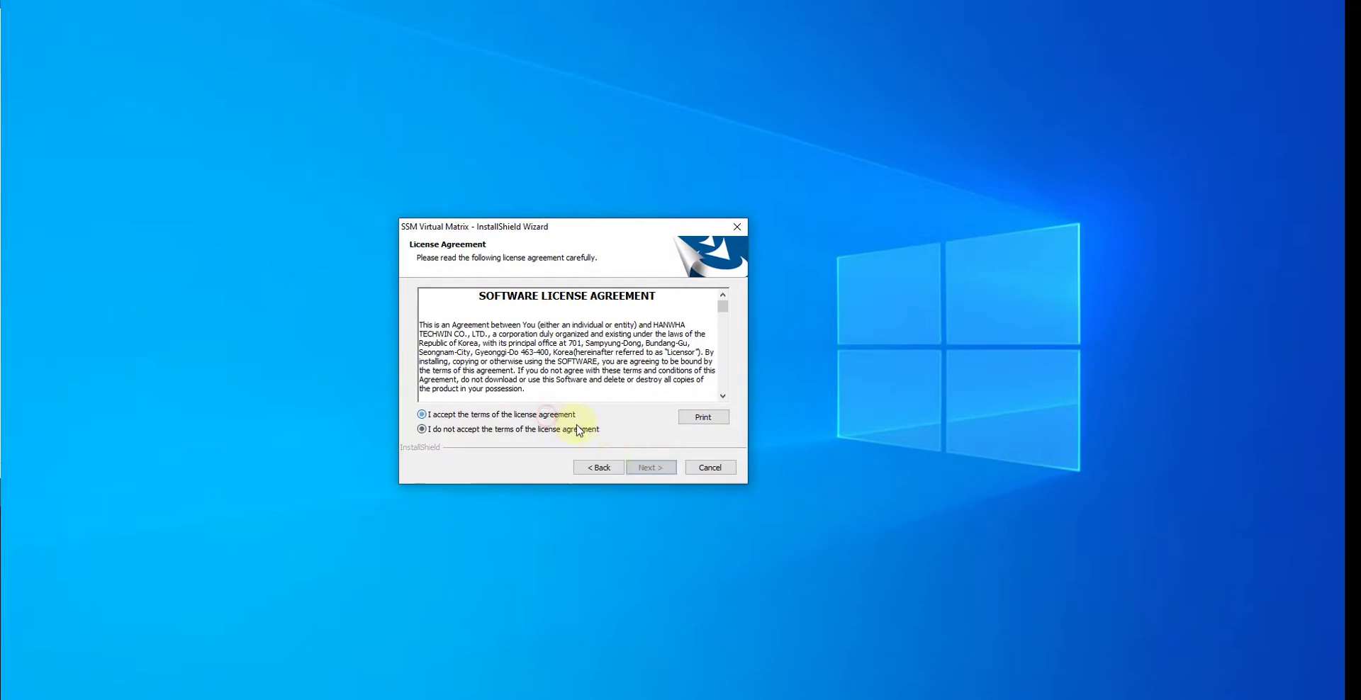
click(545, 414)
click(641, 468)
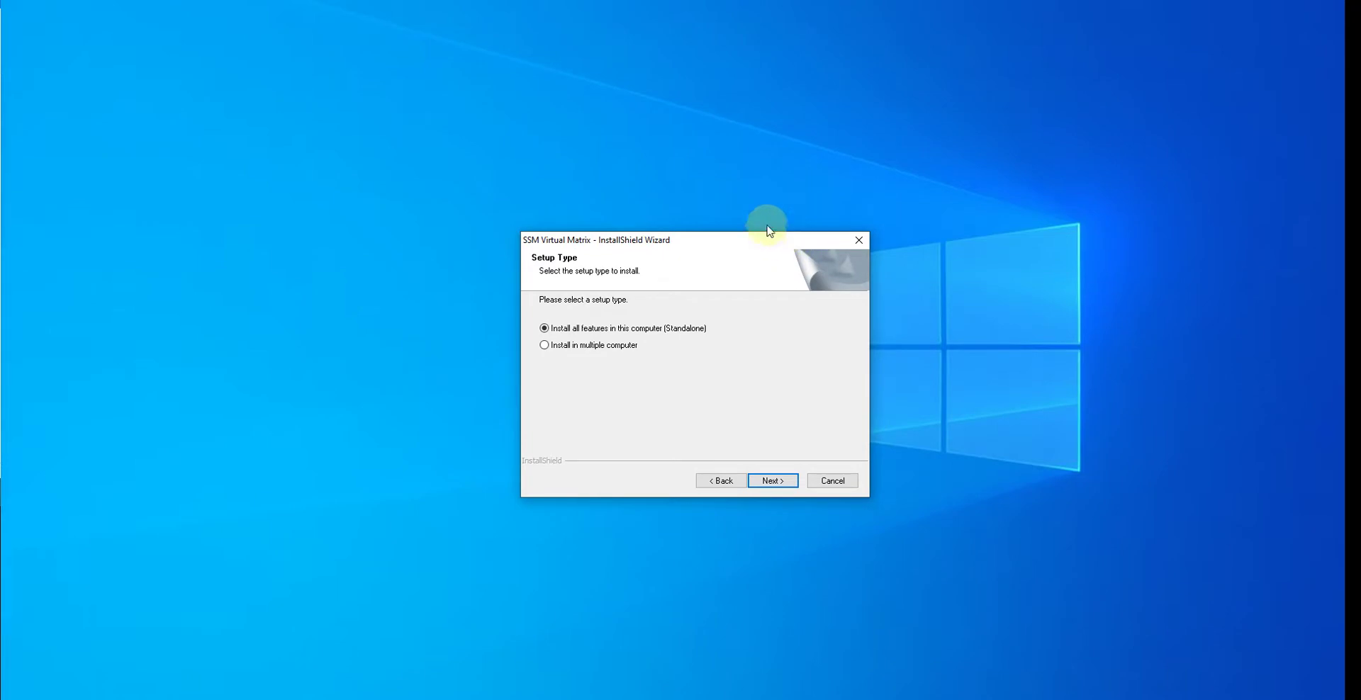
click(545, 346)
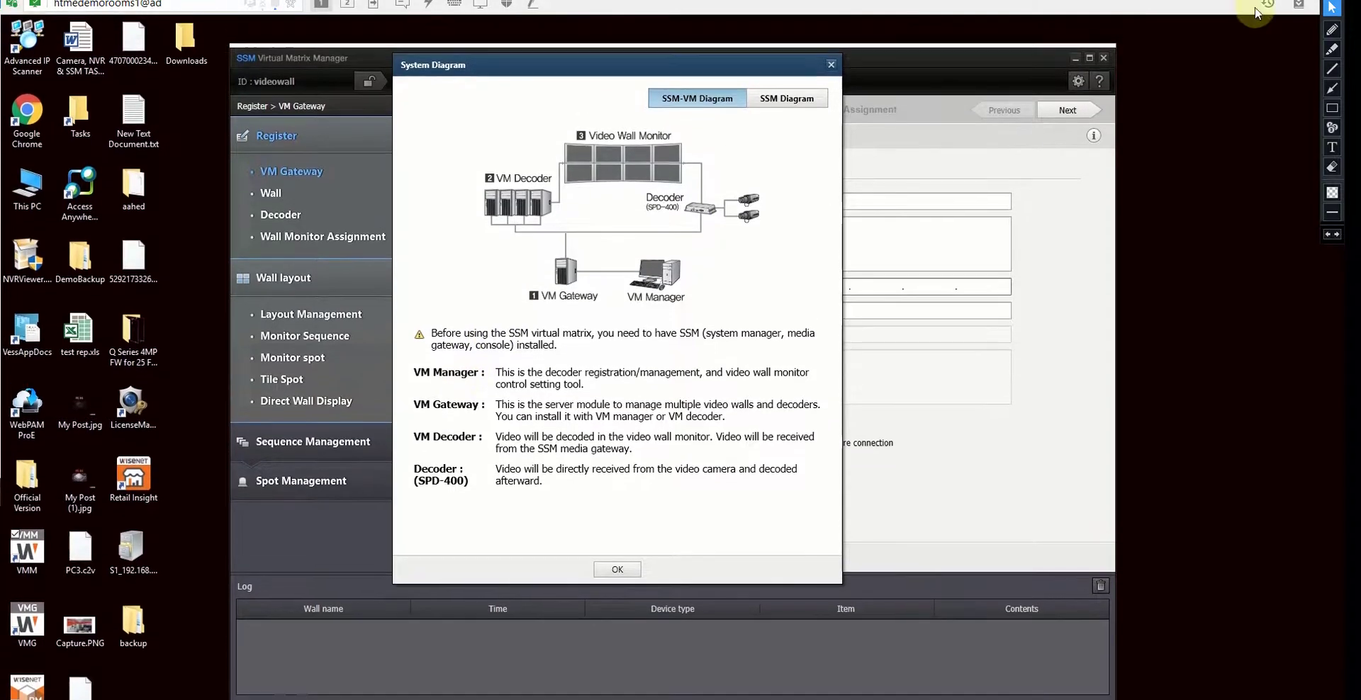
Highlight the VM Manager, VM Gateway and VM Decoder entries in the system diagram, and clear the annotations.
click(1333, 50)
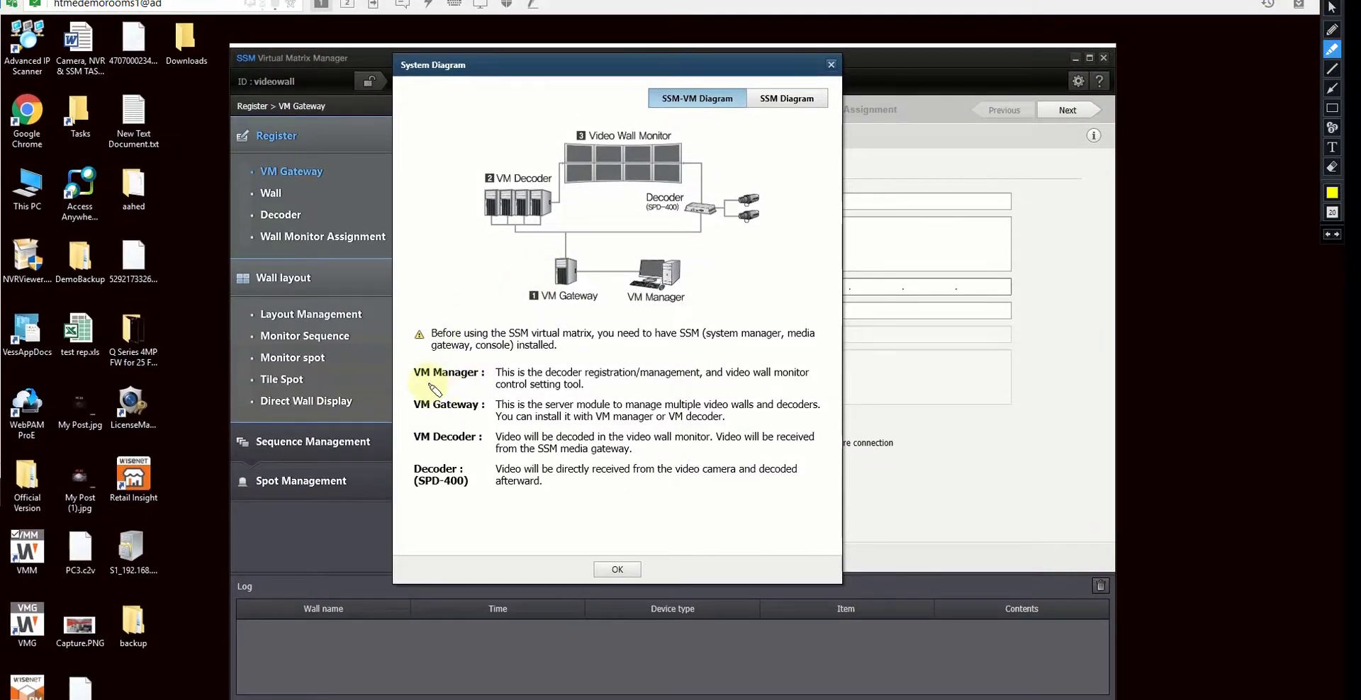
mouse_move(438, 390)
mouse_down()
mouse_move(482, 391)
mouse_move(418, 415)
mouse_move(474, 406)
mouse_move(422, 445)
mouse_move(474, 435)
mouse_up()
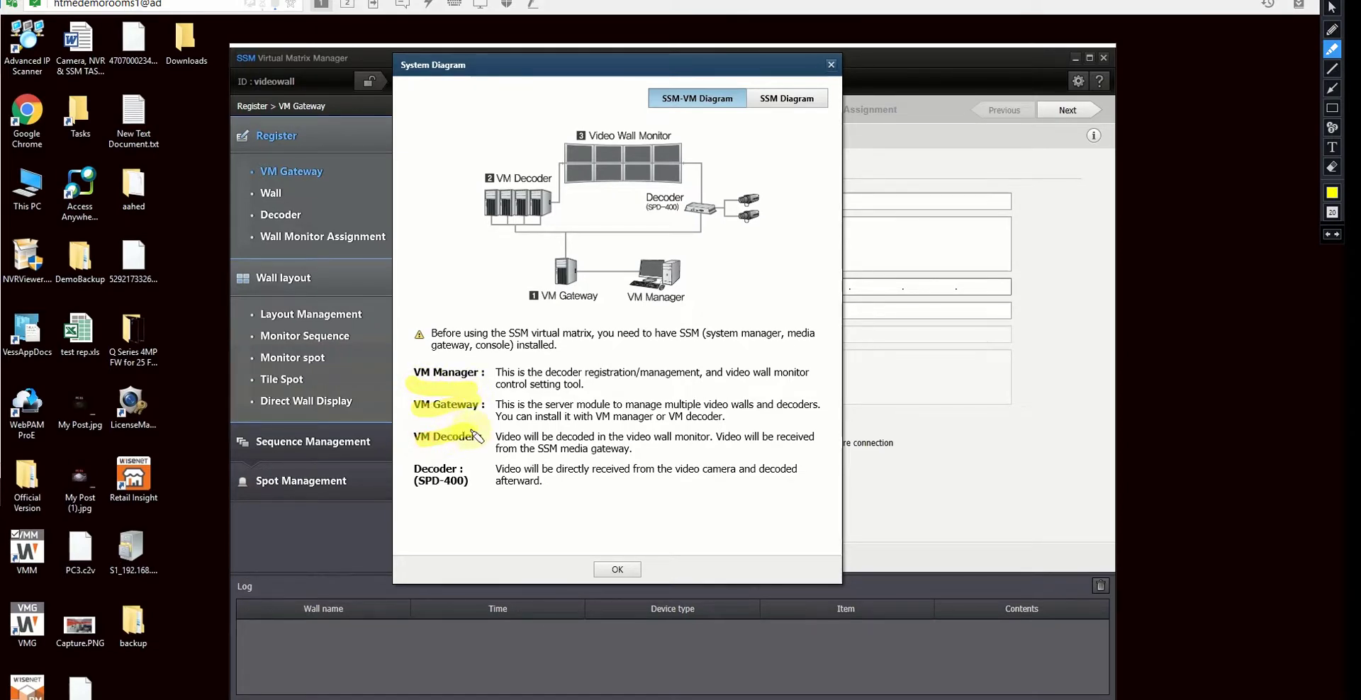
click(1333, 7)
click(1334, 168)
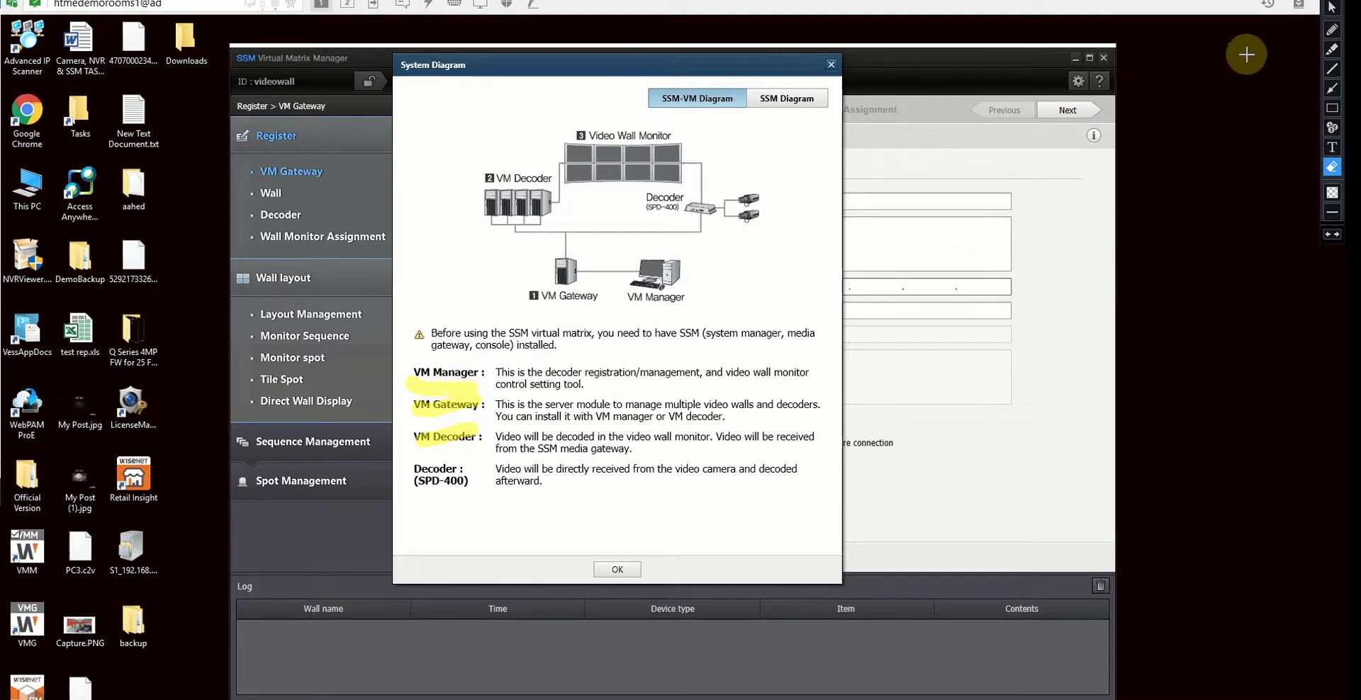
click(1280, 4)
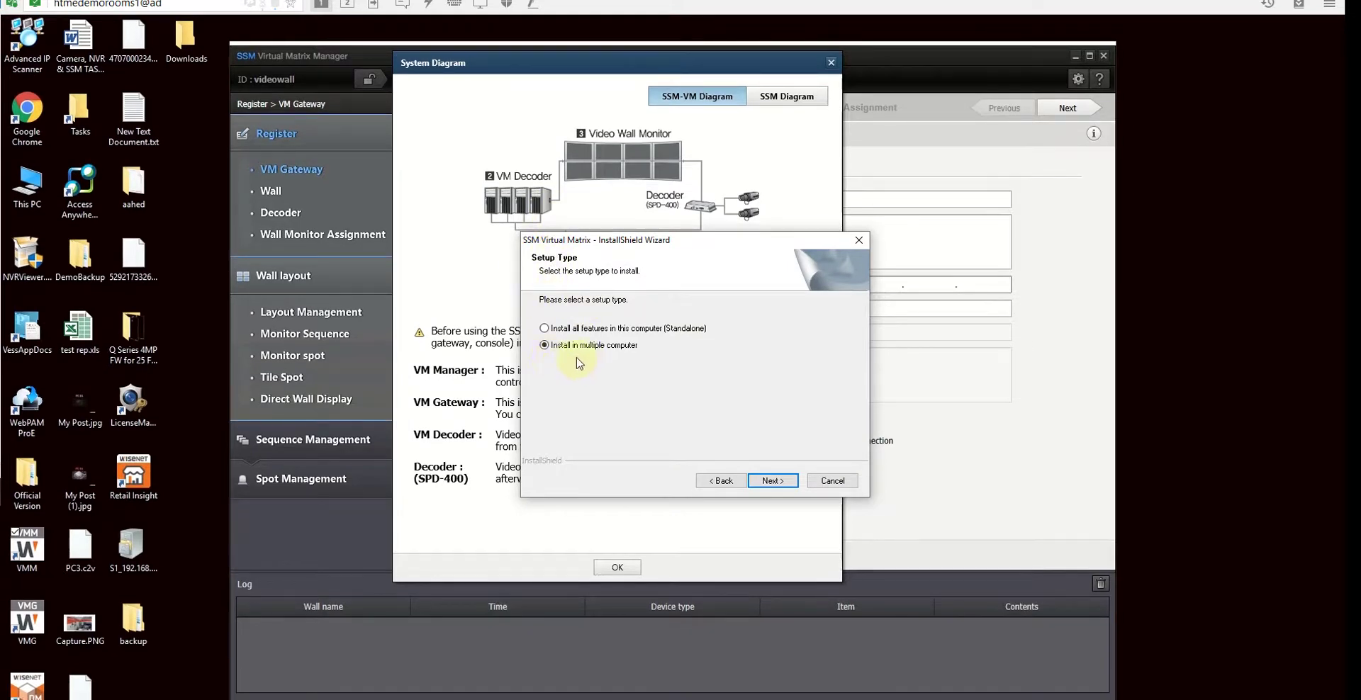
Continue to the installer's feature selection and keep only Virtual Matrix Manager and Virtual Matrix Gateway selected.
drag(760, 244, 749, 320)
click(763, 558)
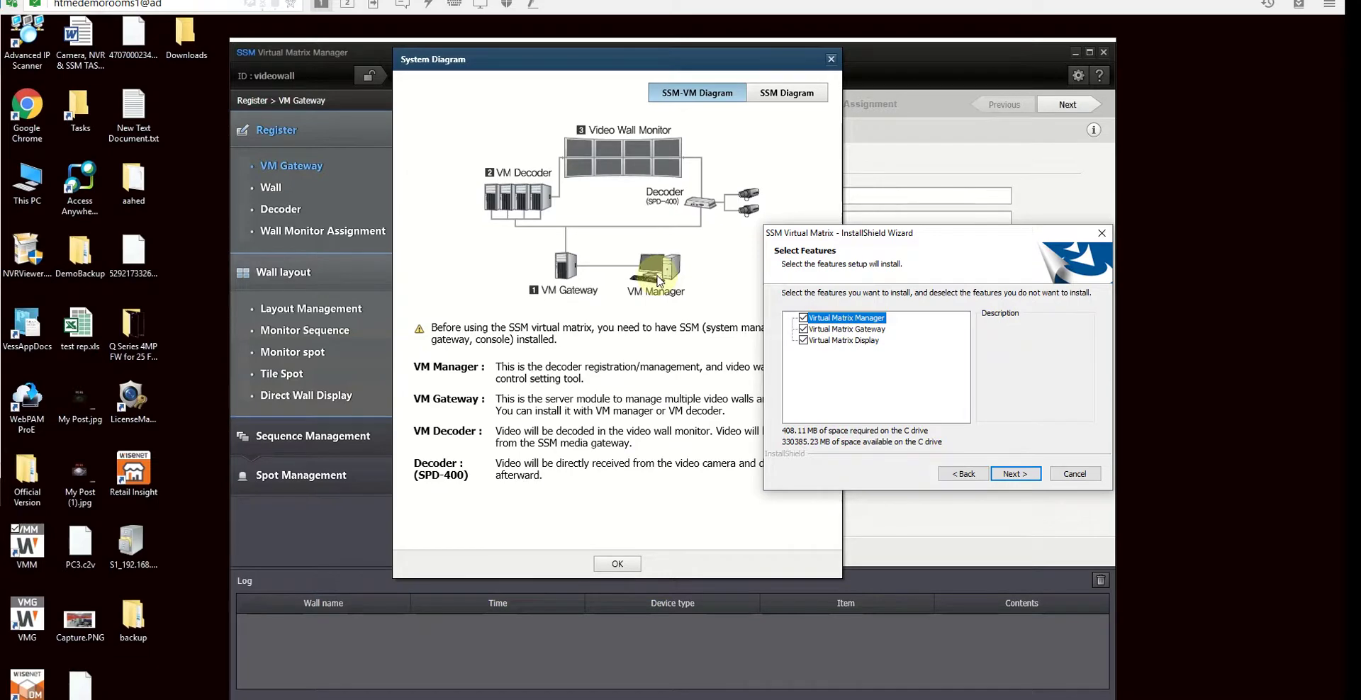
click(803, 341)
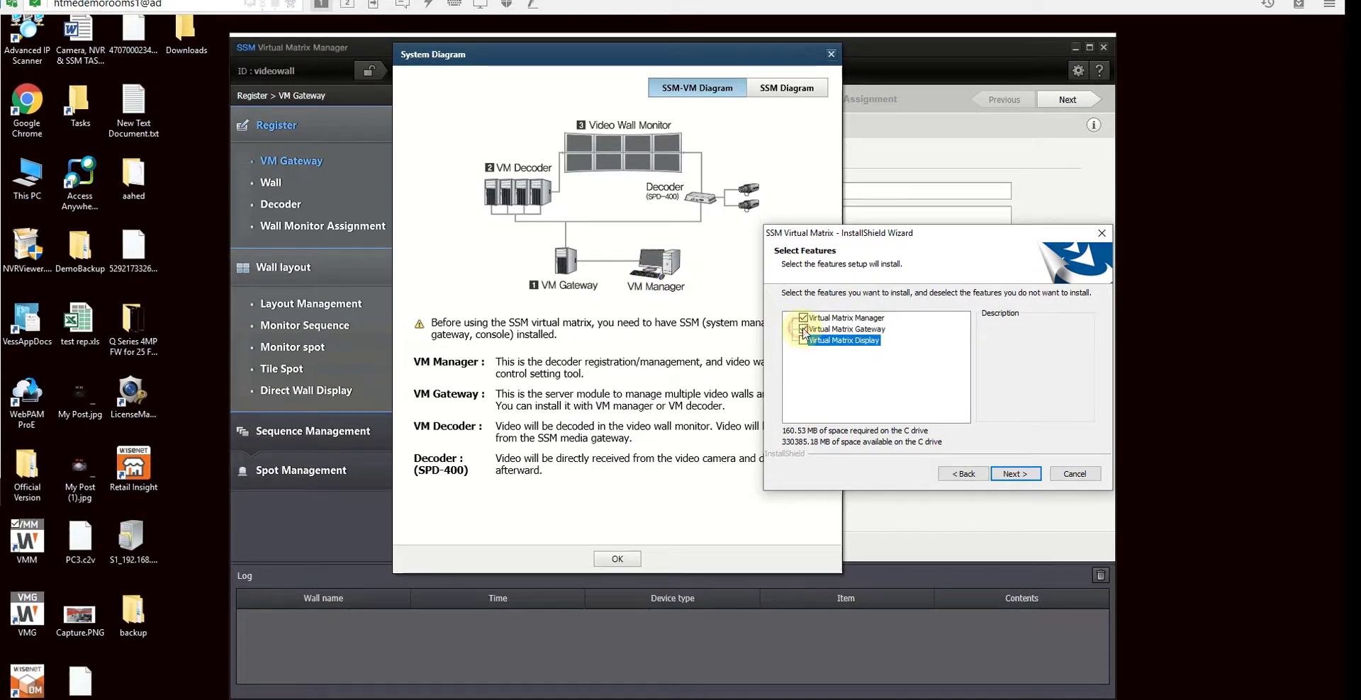
click(803, 329)
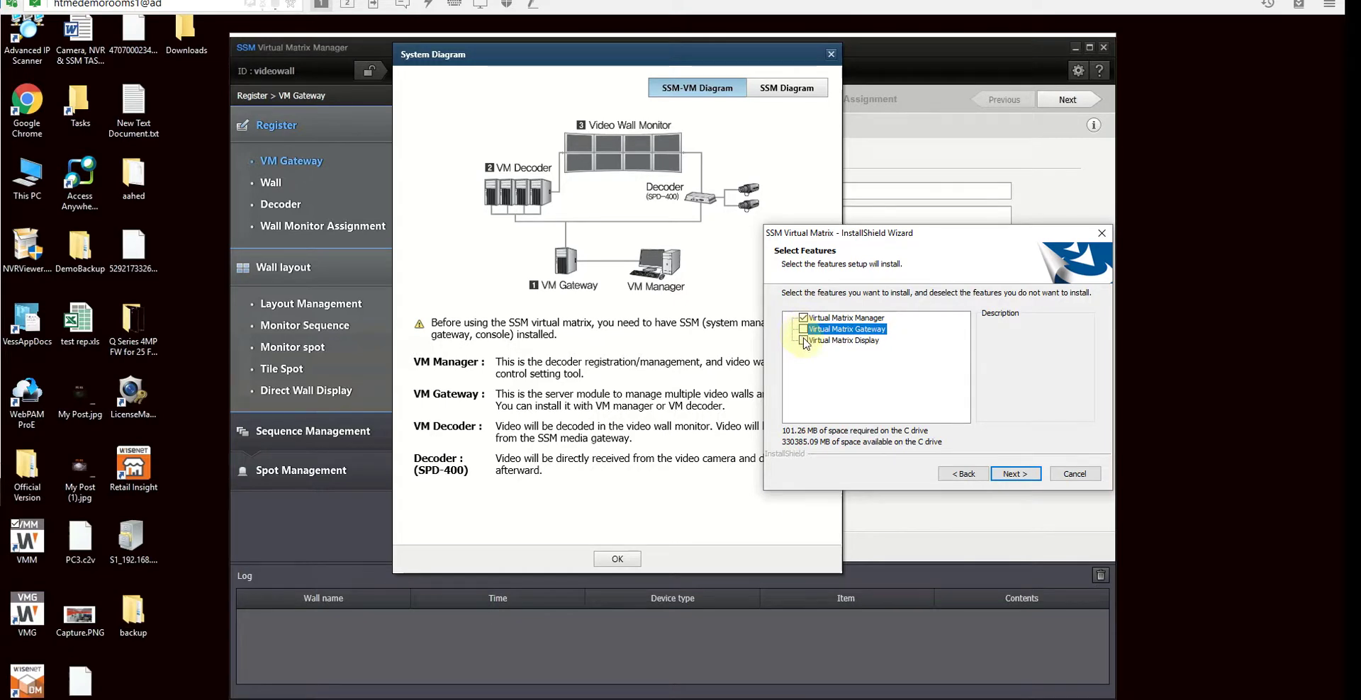
click(804, 329)
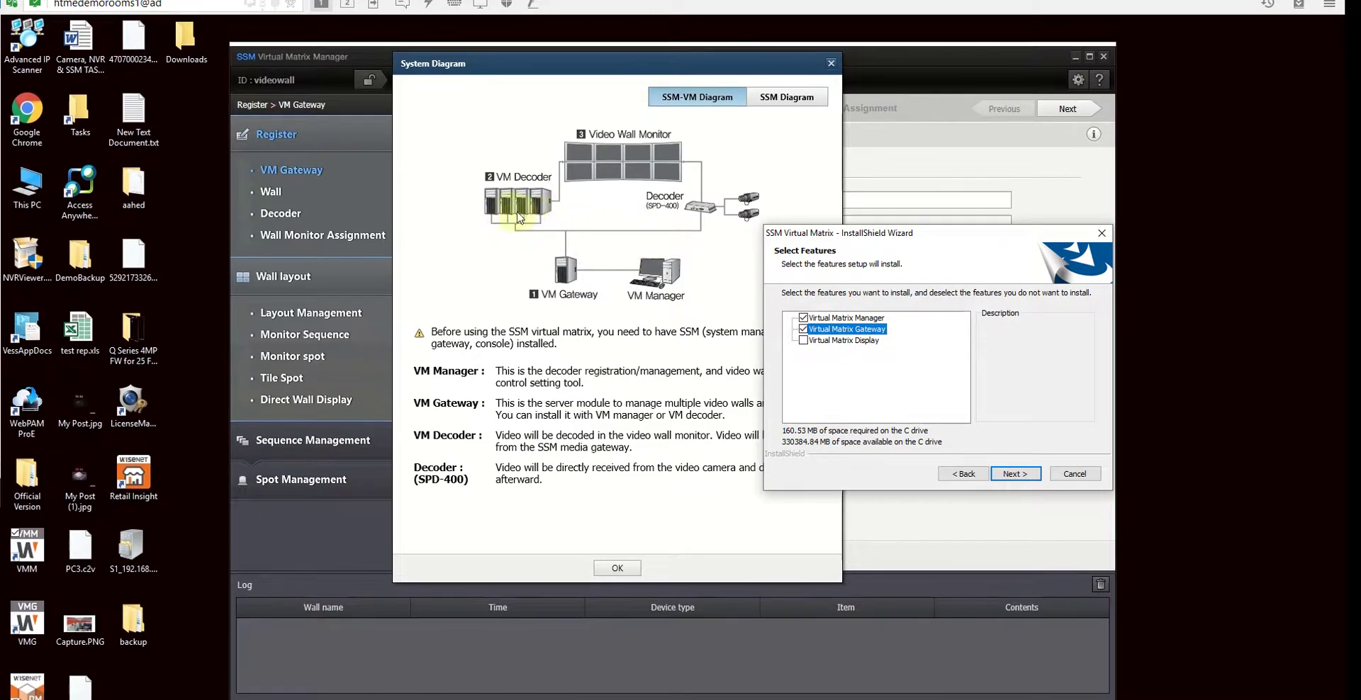
Change the features to install so that only Virtual Matrix Display is selected.
click(804, 318)
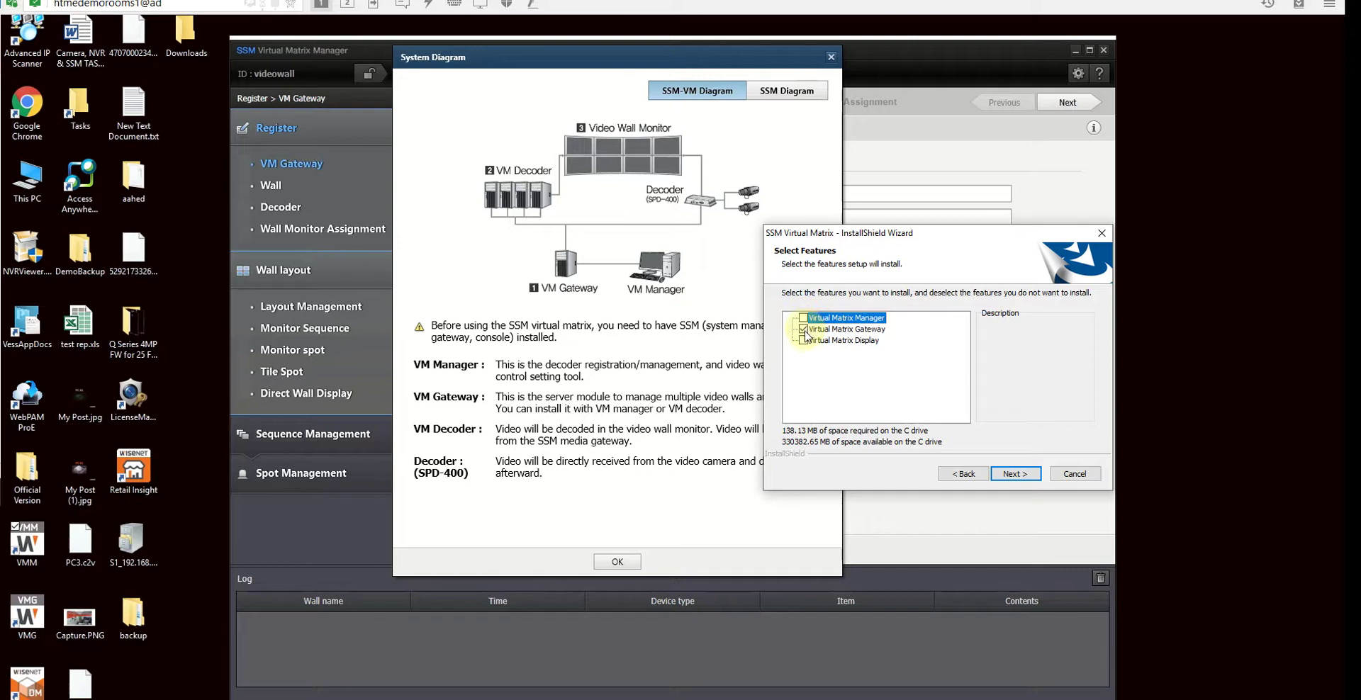
click(803, 329)
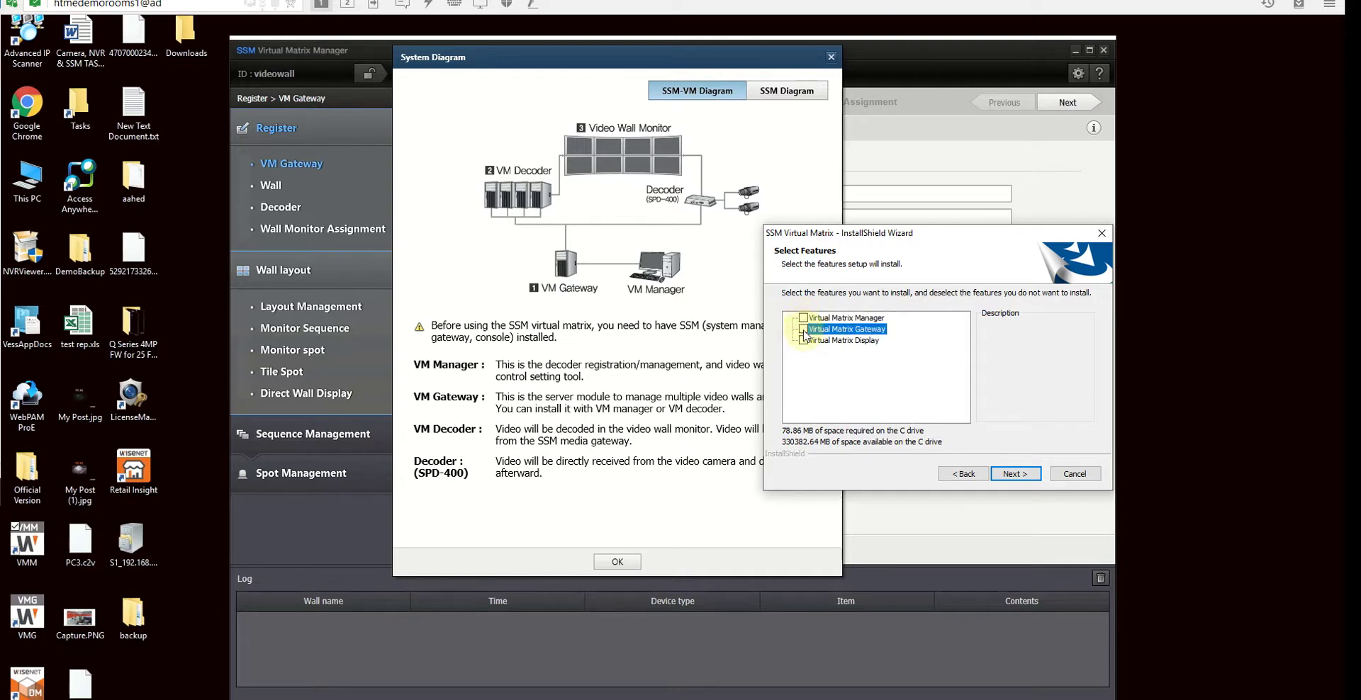
click(804, 342)
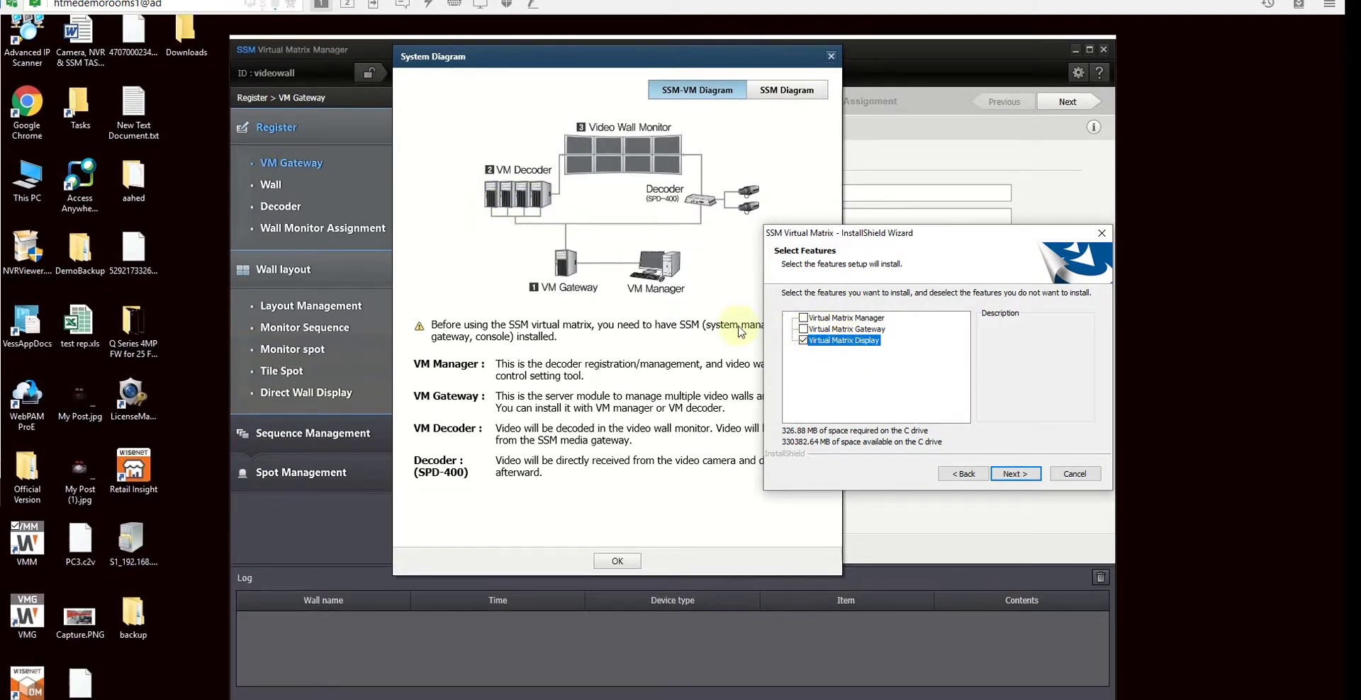
Select Virtual Matrix Manager and Gateway instead of Display, and cancel the installation.
click(804, 330)
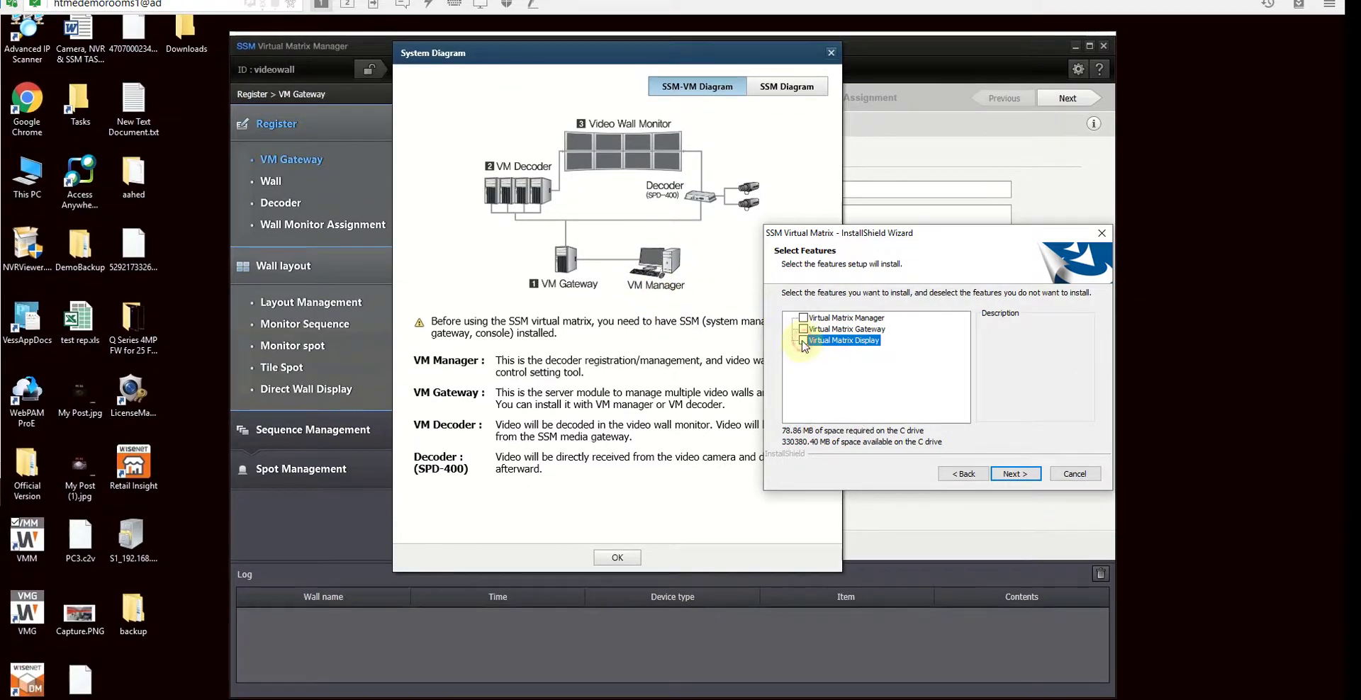
click(803, 318)
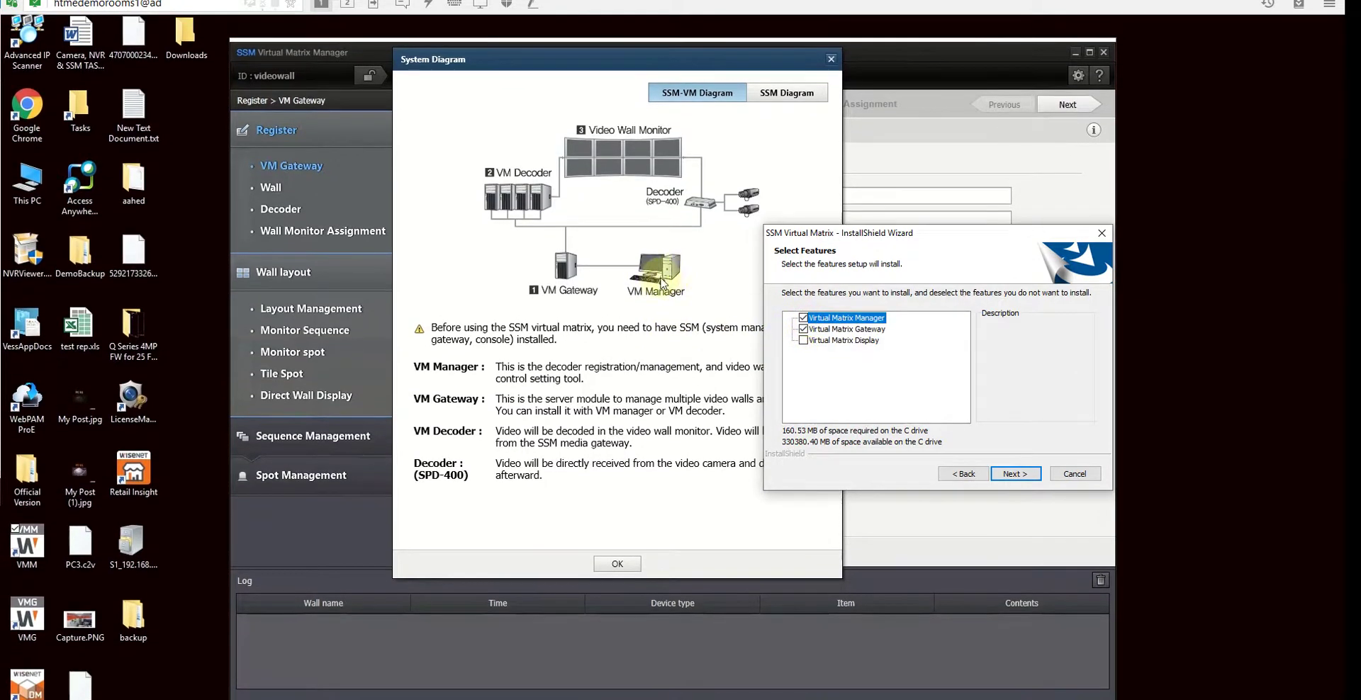
click(1069, 476)
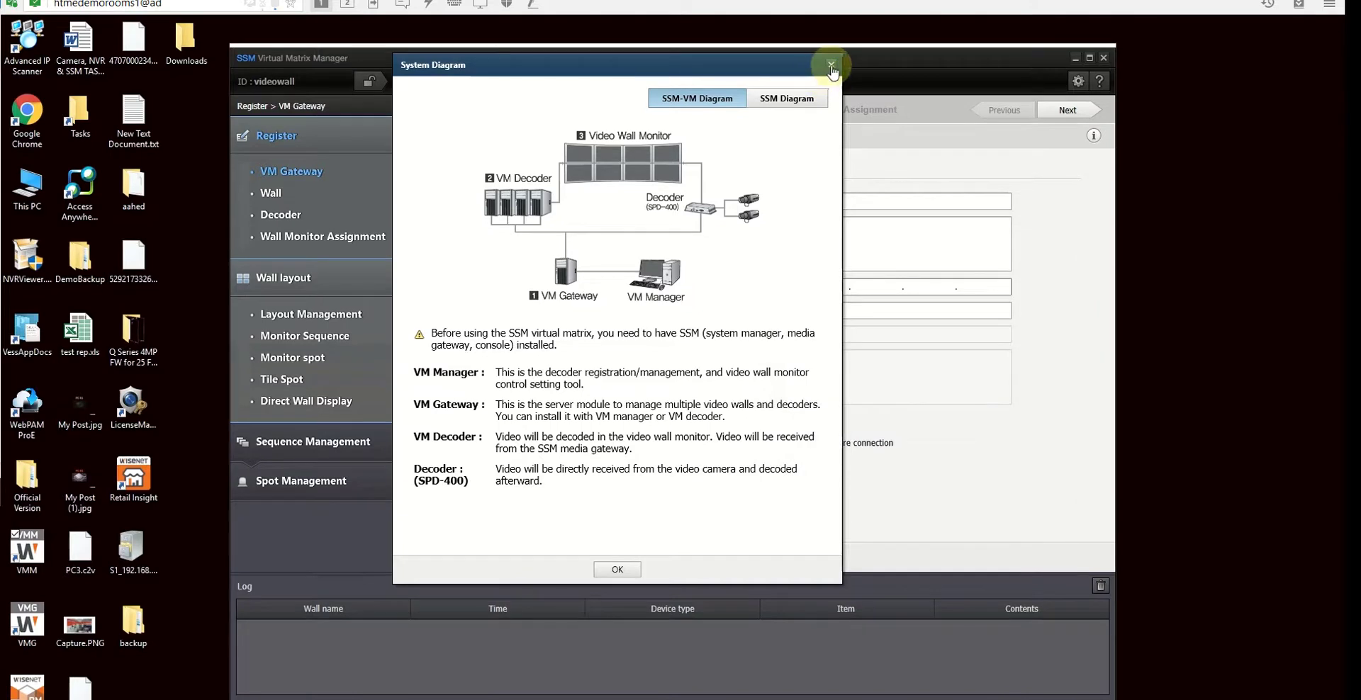
Close the system diagram and exit Virtual Matrix Manager, confirming the exit.
click(832, 65)
click(1104, 58)
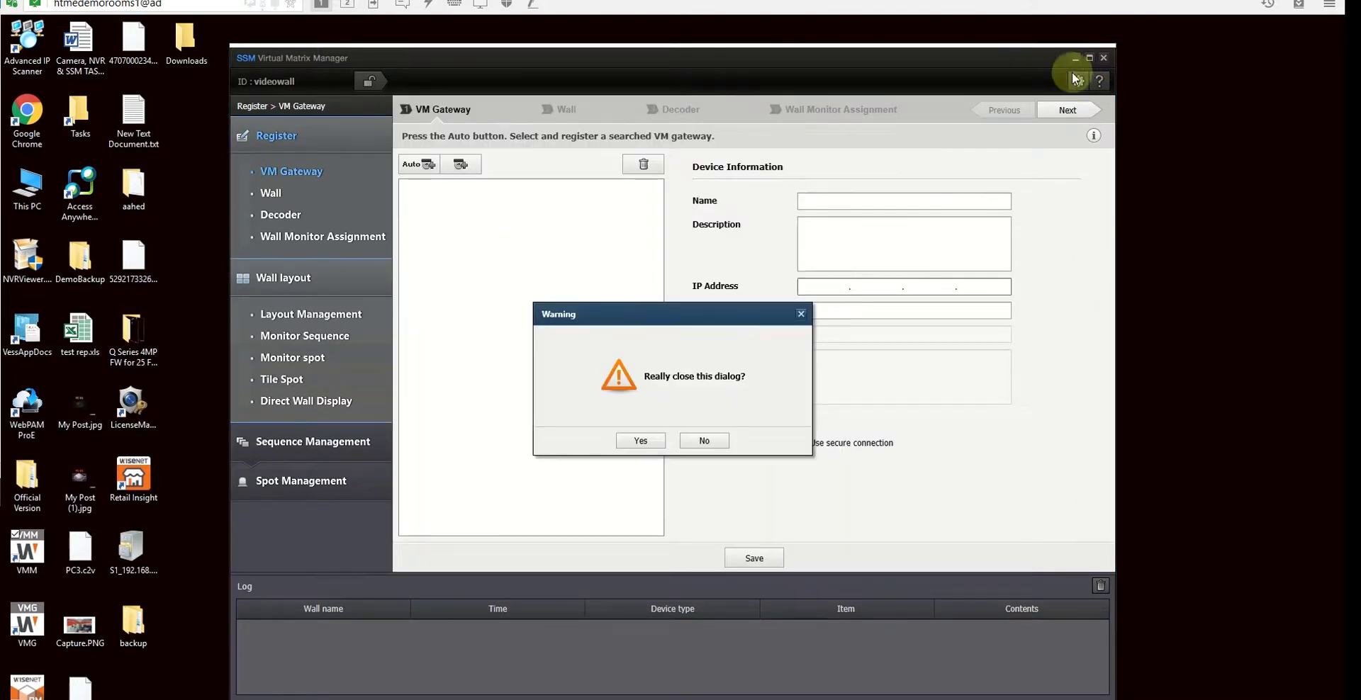
click(707, 439)
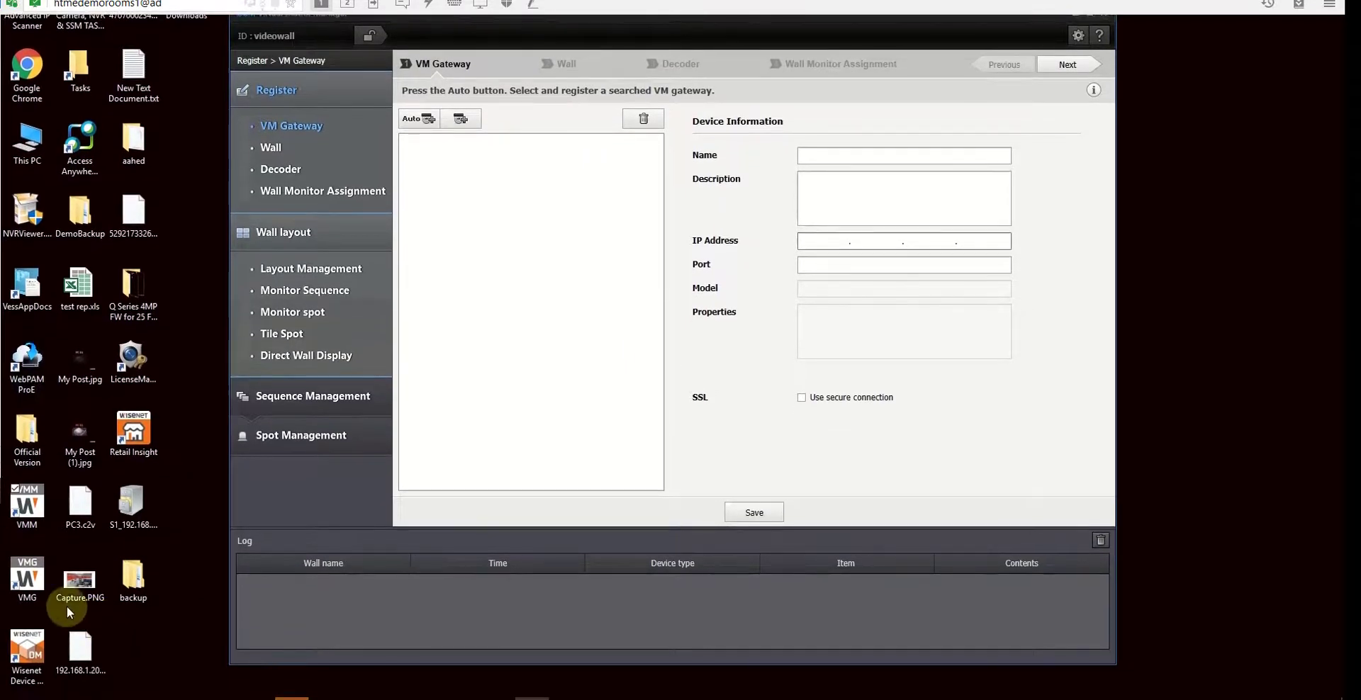
click(29, 585)
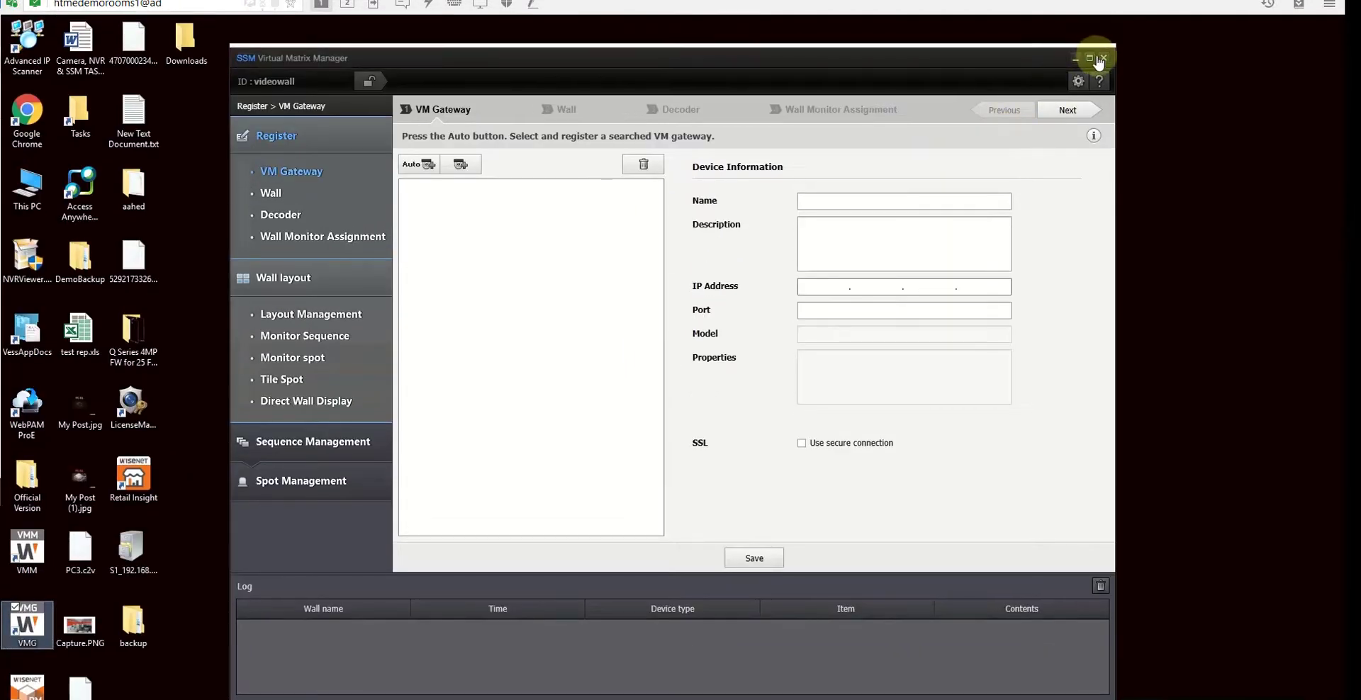
click(1098, 59)
click(646, 406)
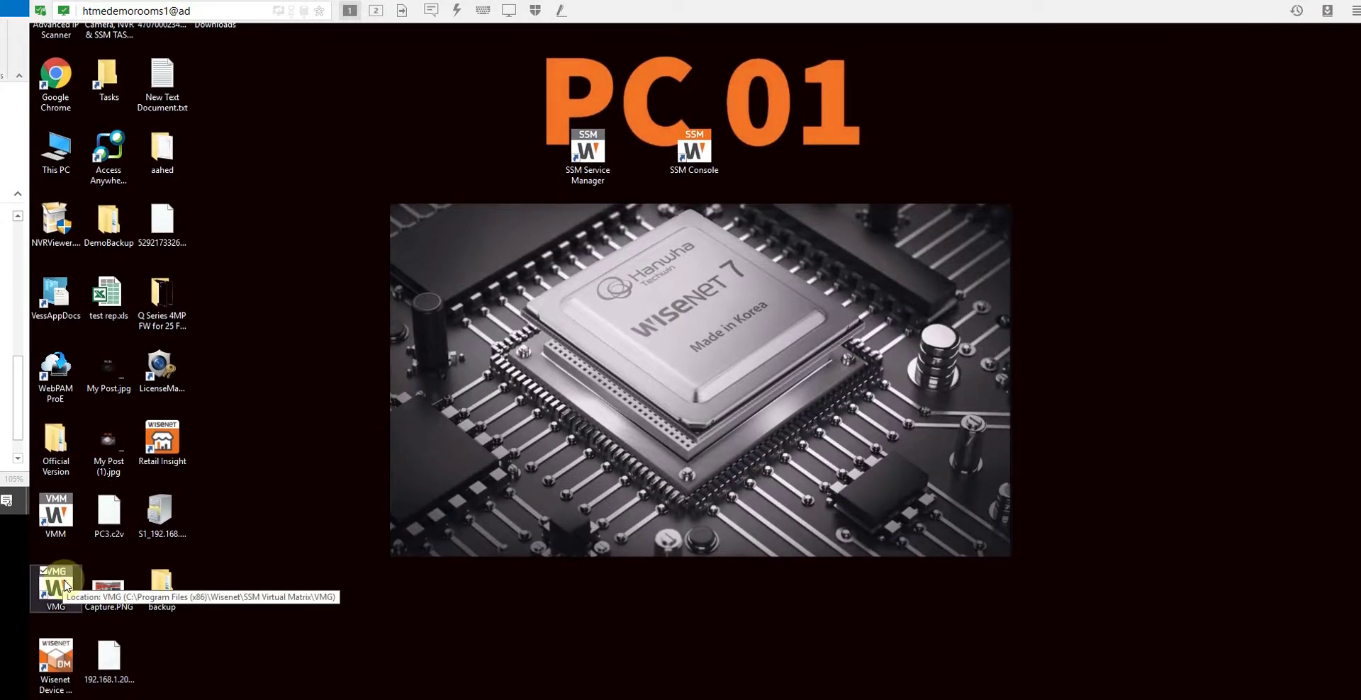
Open the VMG settings in Wisenet SSM VM Service Manager from the background programs running on PC 01.
click(70, 536)
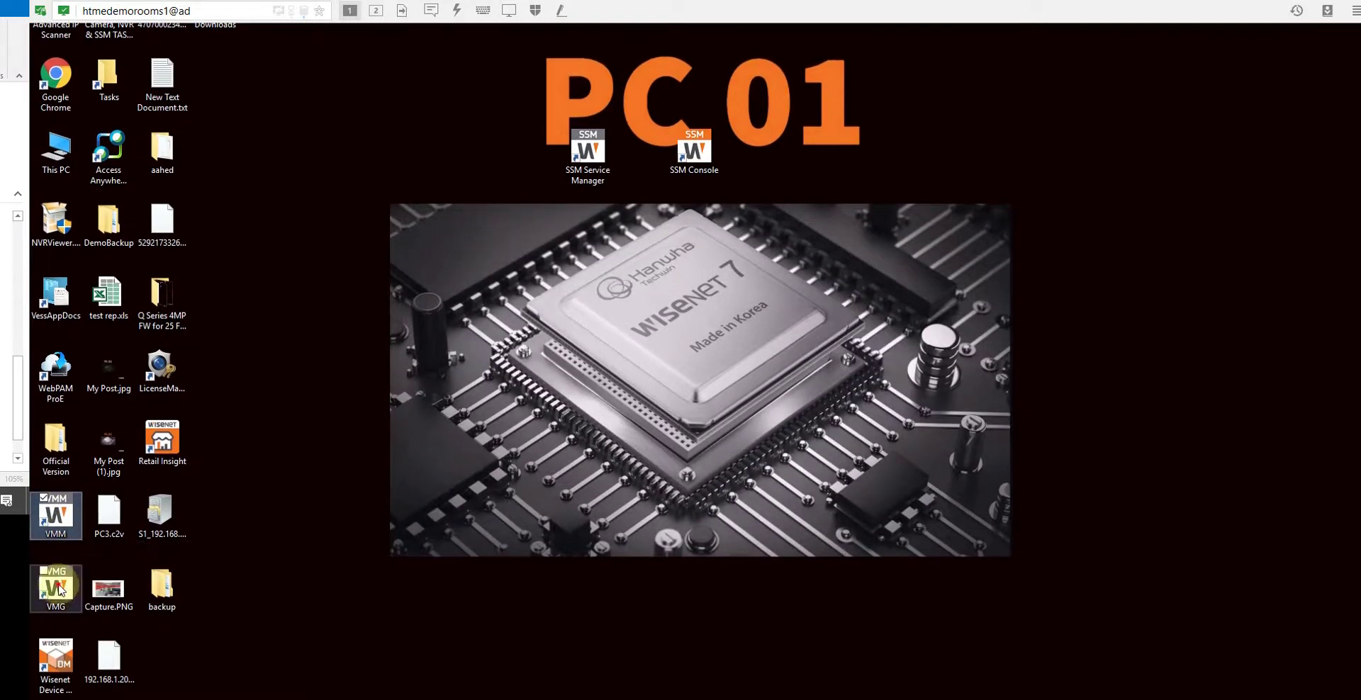
click(59, 590)
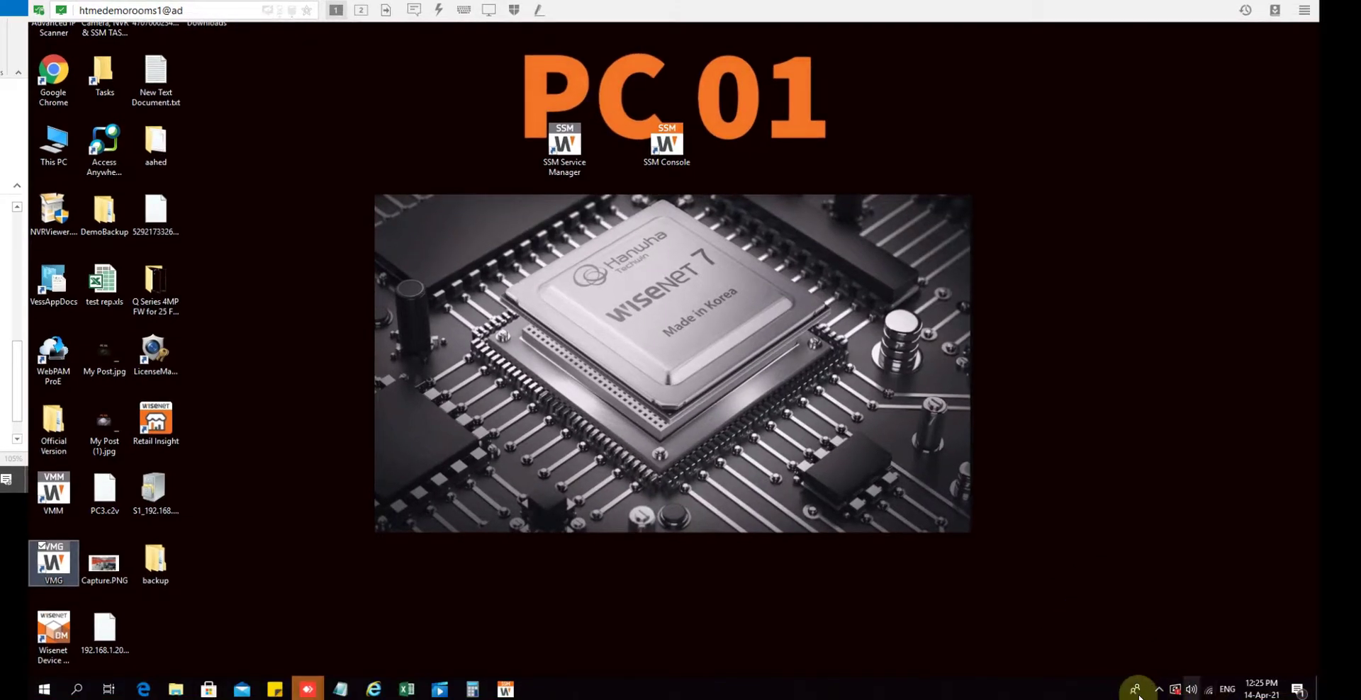
click(1160, 691)
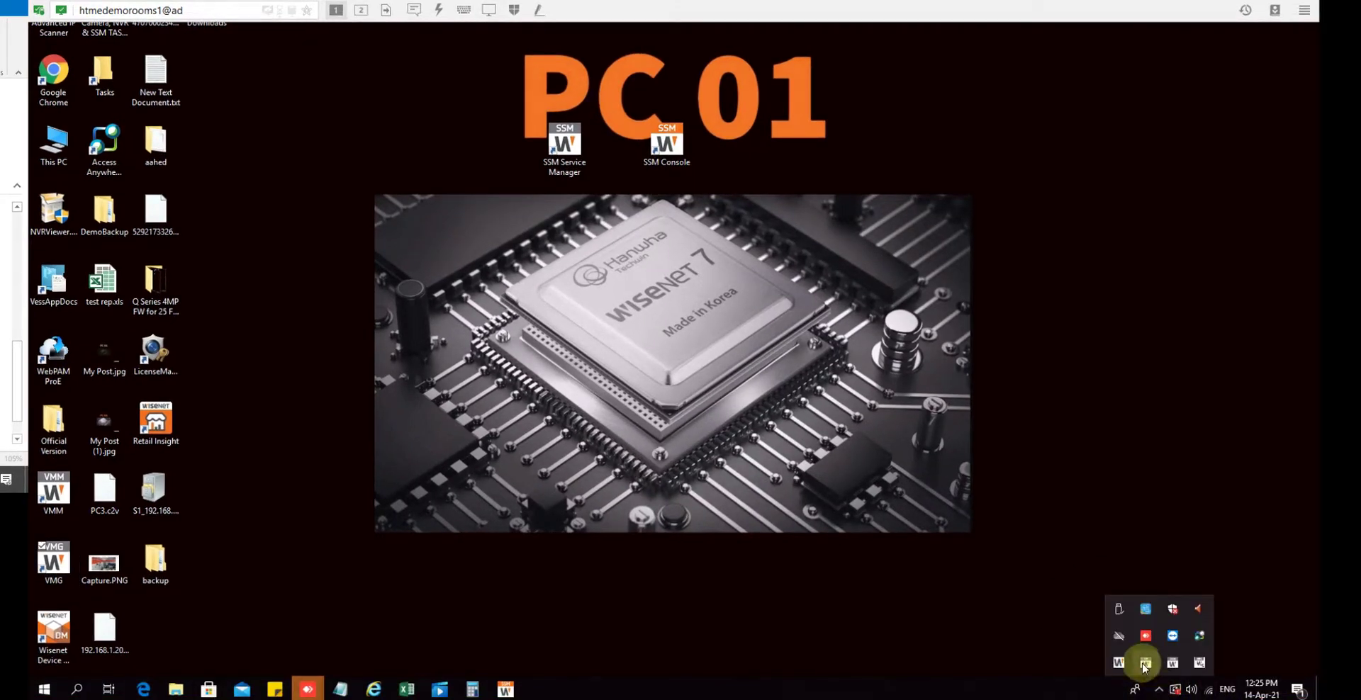
double_click(1144, 664)
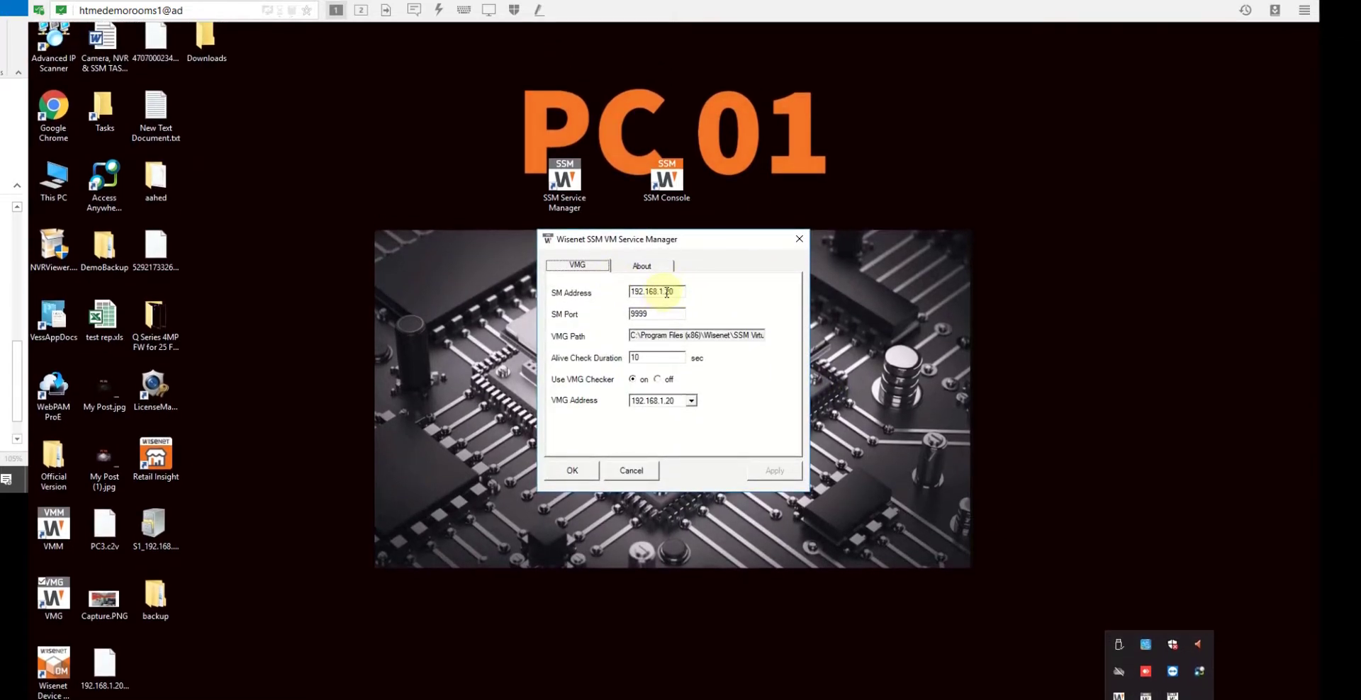
Check the SM address and the available VMG addresses in the VMG settings, and close the dialog without saving.
drag(667, 292, 675, 290)
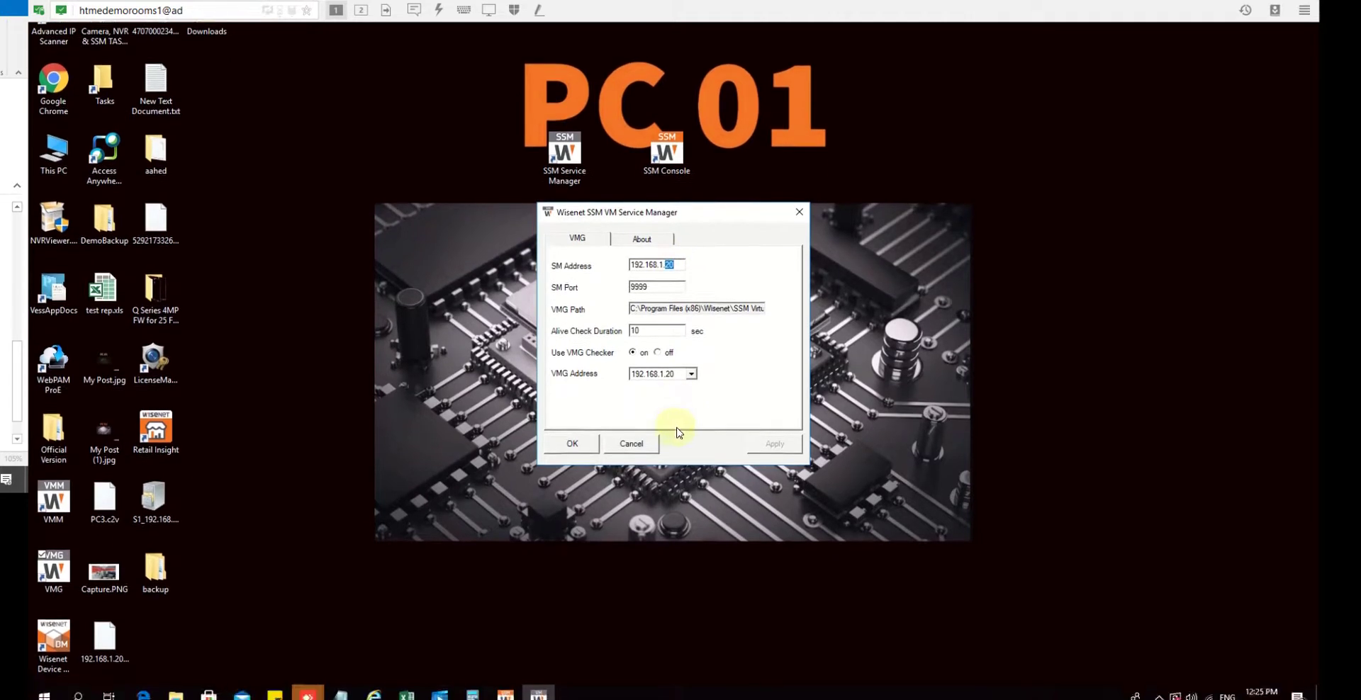
click(691, 381)
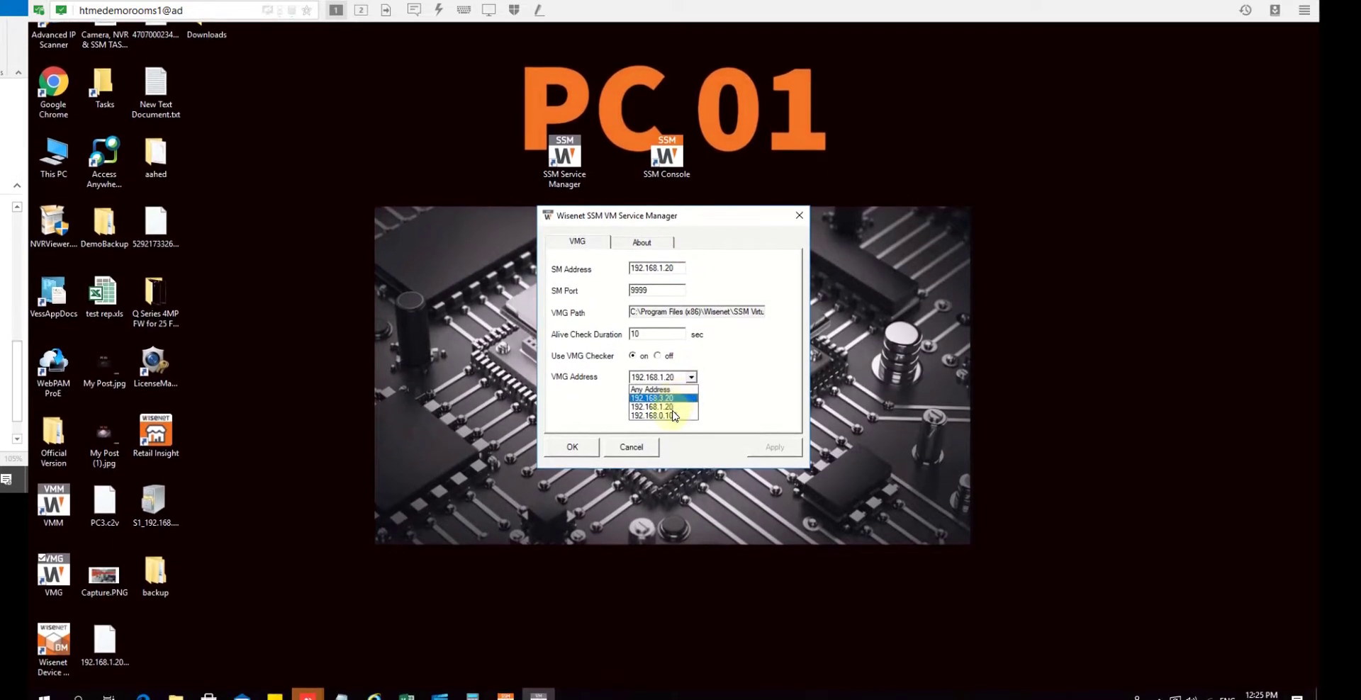
click(670, 410)
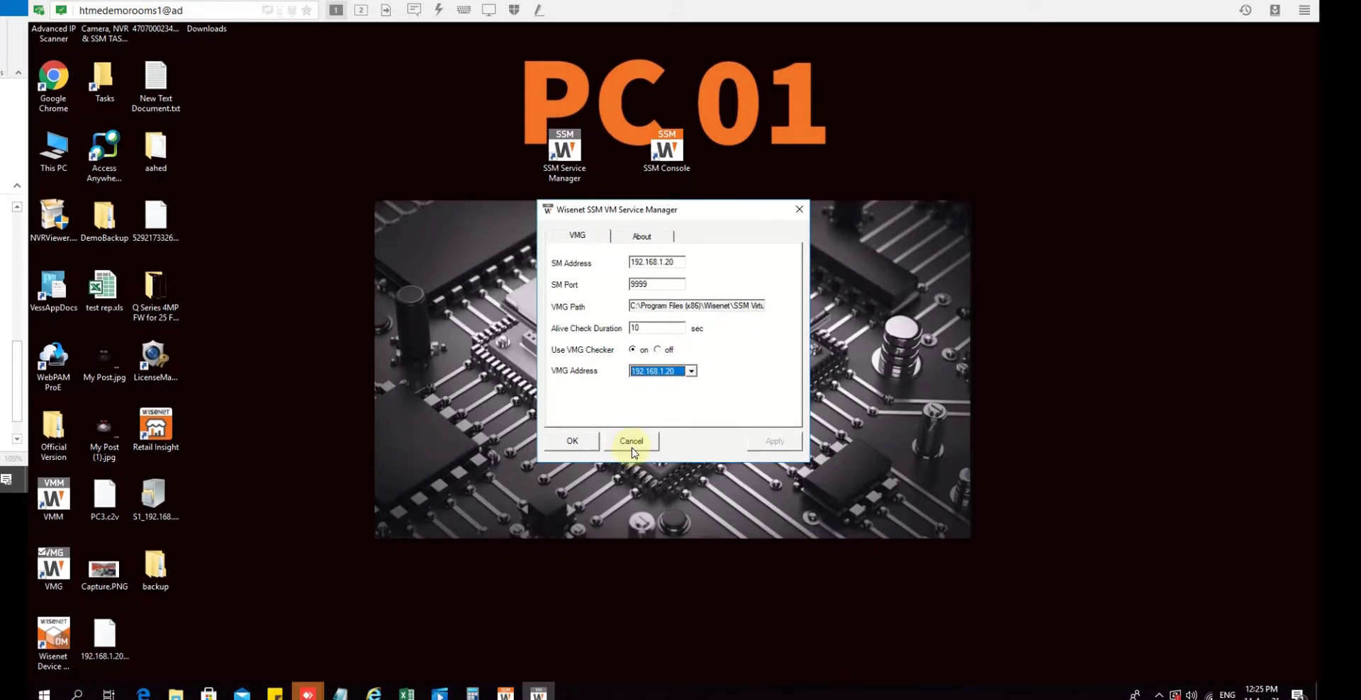
click(632, 442)
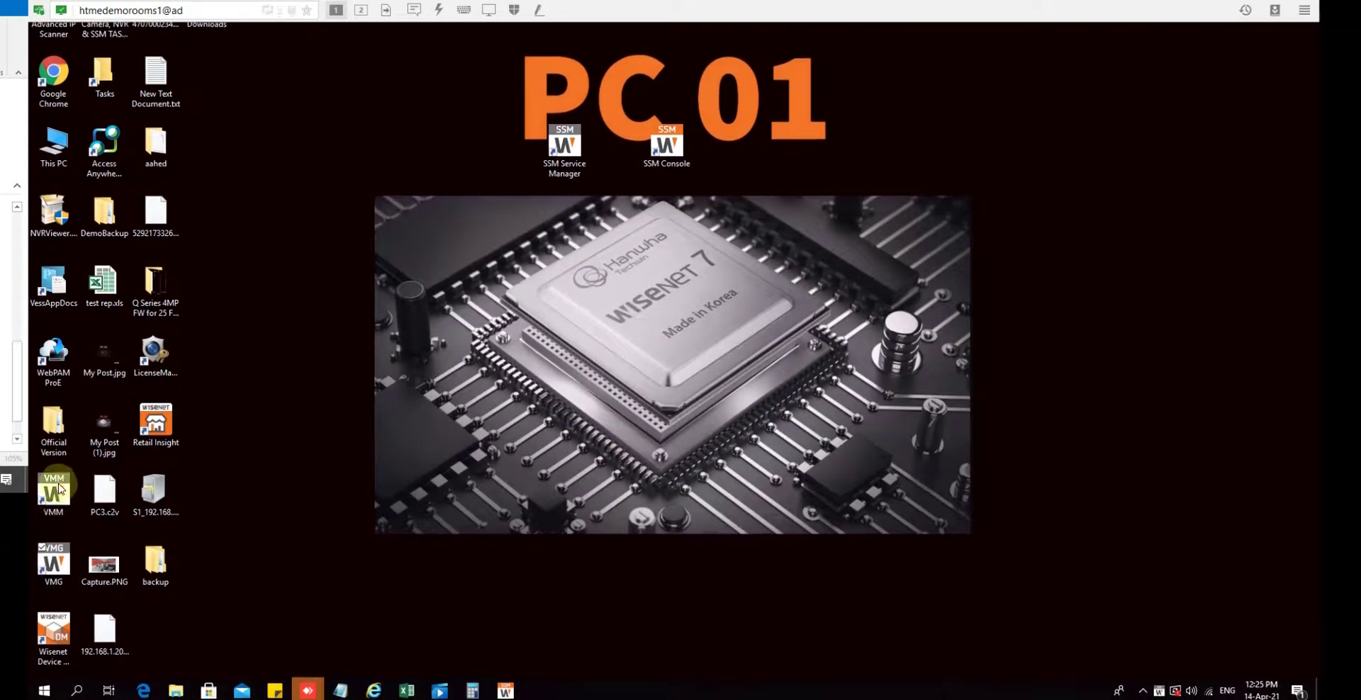
Start Virtual Matrix Manager on PC 01, log in with the videowall ID and its account password, and dismiss the system diagram.
click(60, 488)
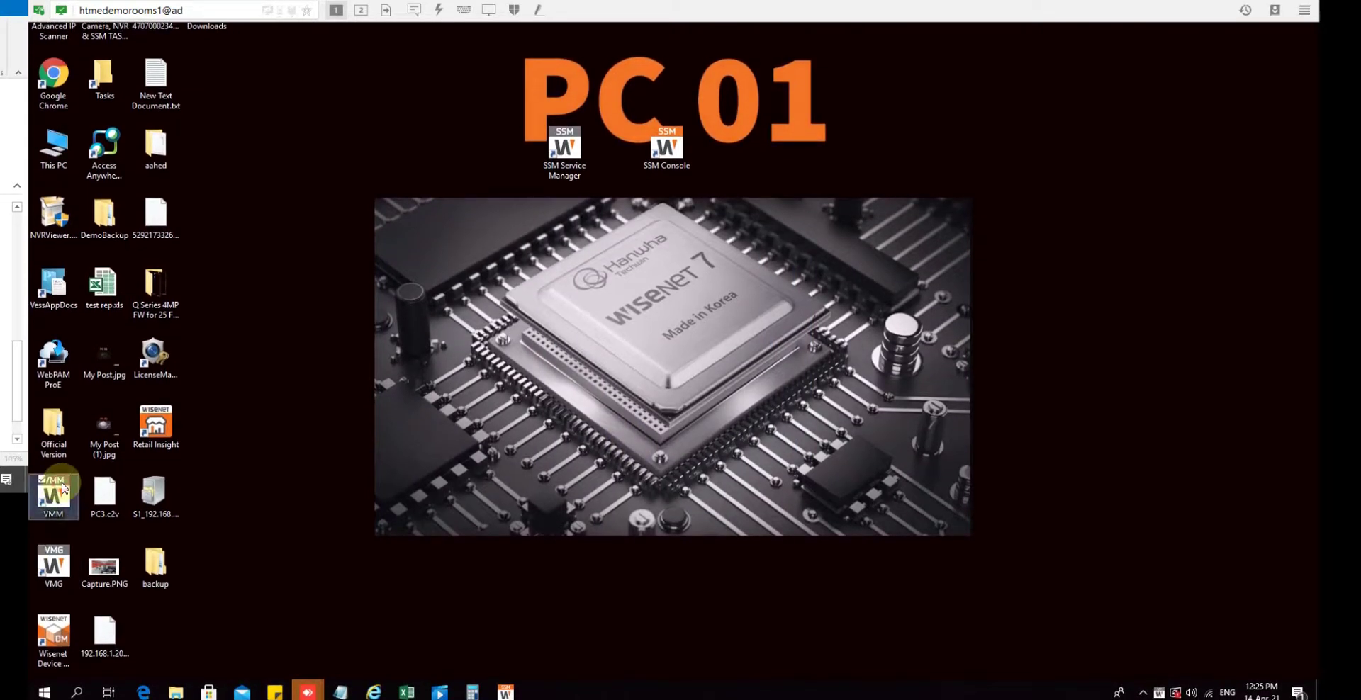
click(555, 427)
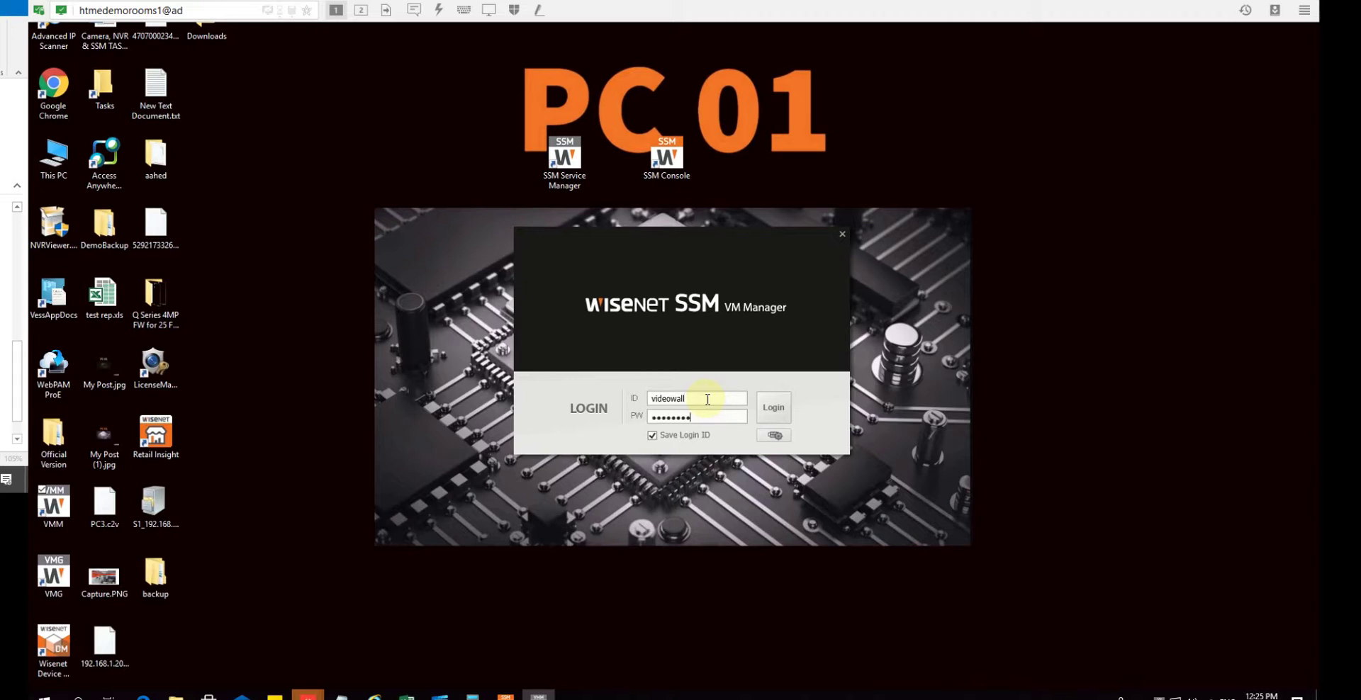
key(Return)
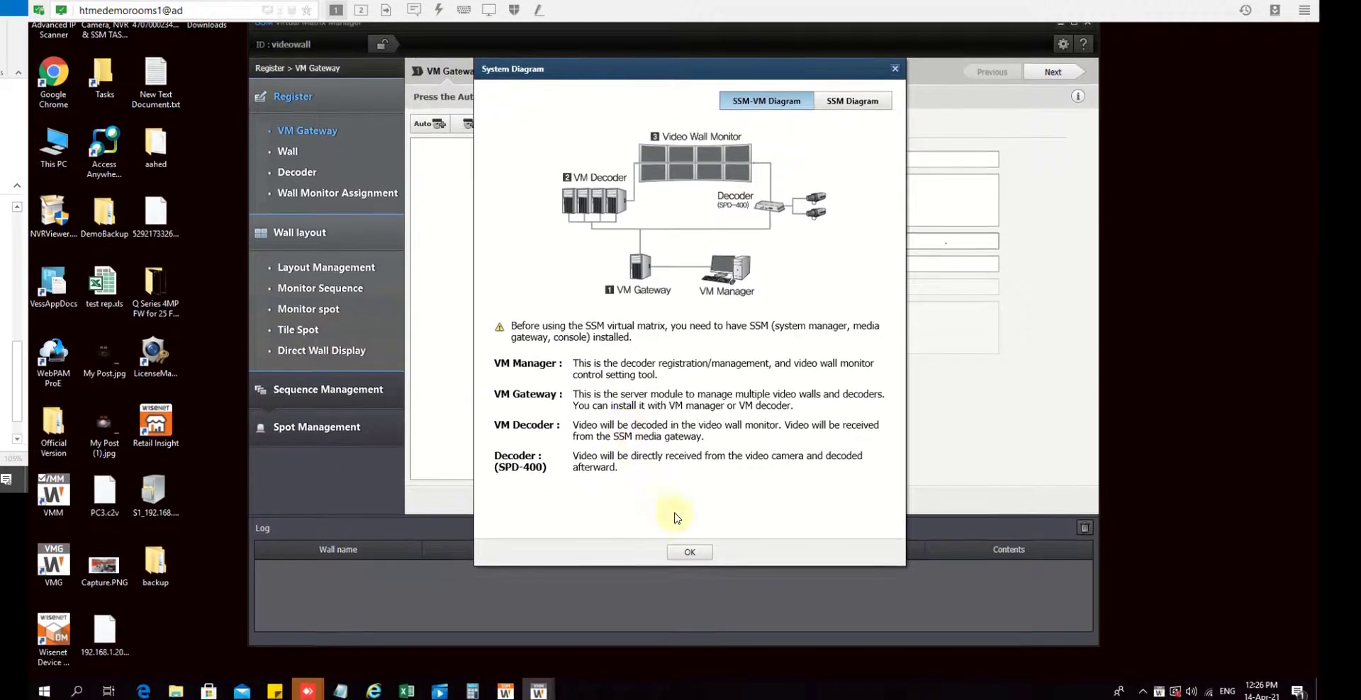
click(693, 552)
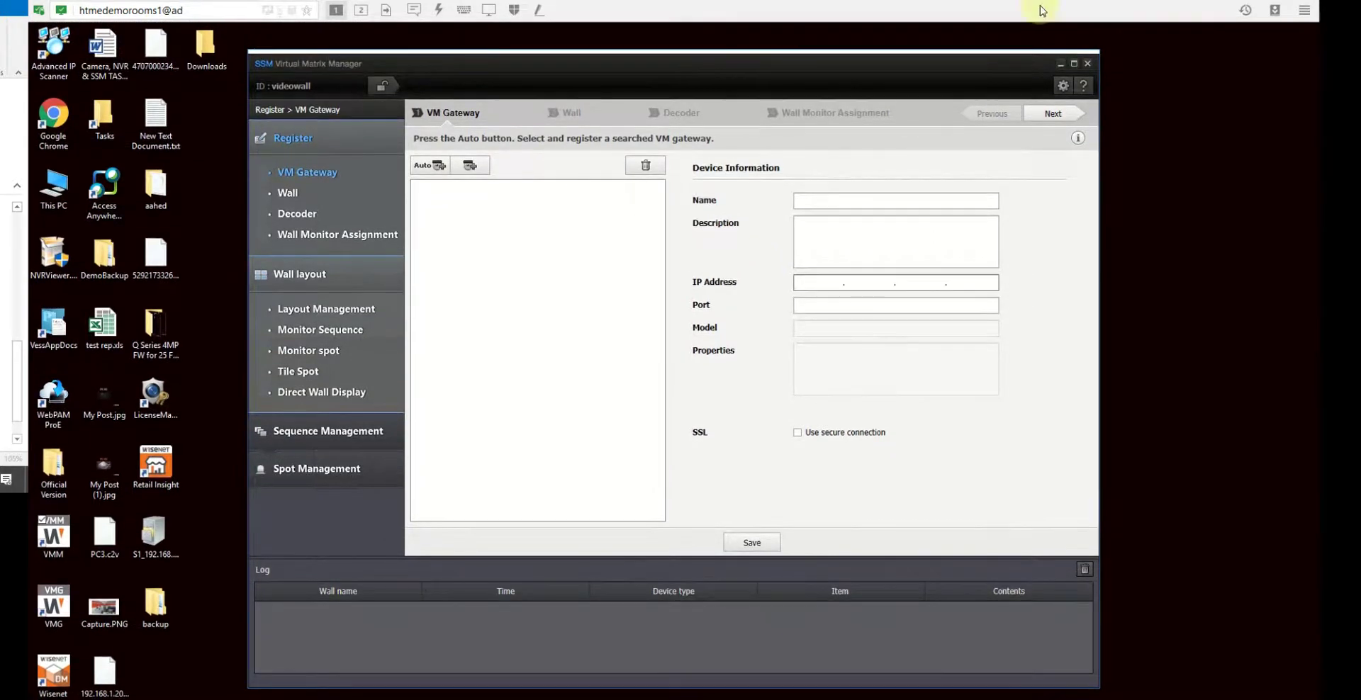
drag(1014, 61, 1010, 253)
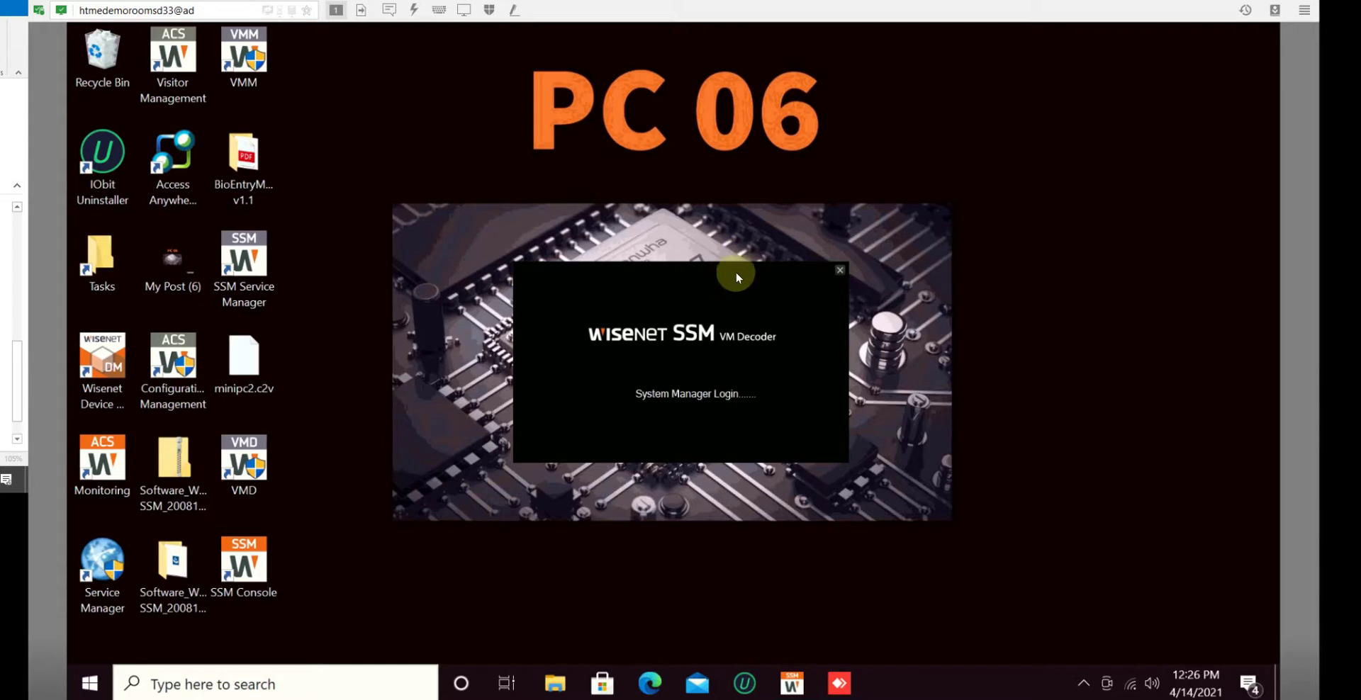
On PC 06, open the VMD settings in VM Service Manager, set the VMD address to 192.168.1.11 and confirm the settings.
click(1085, 685)
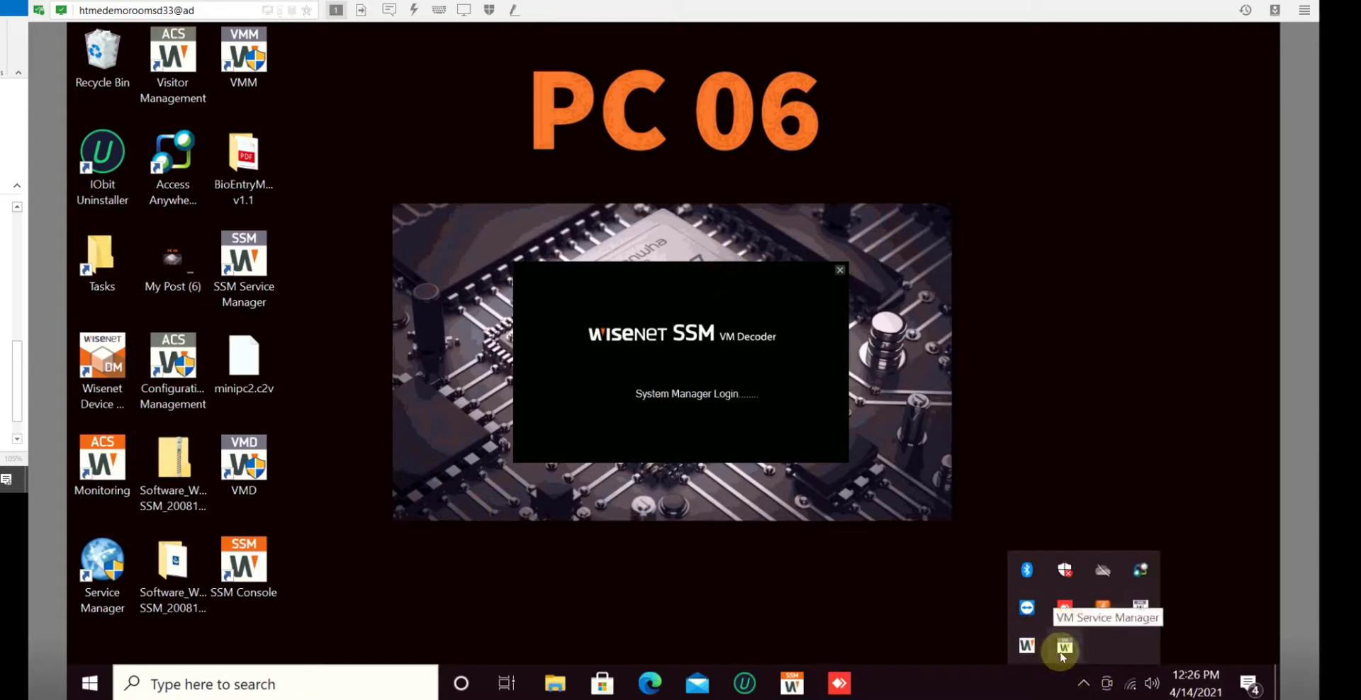
double_click(1063, 647)
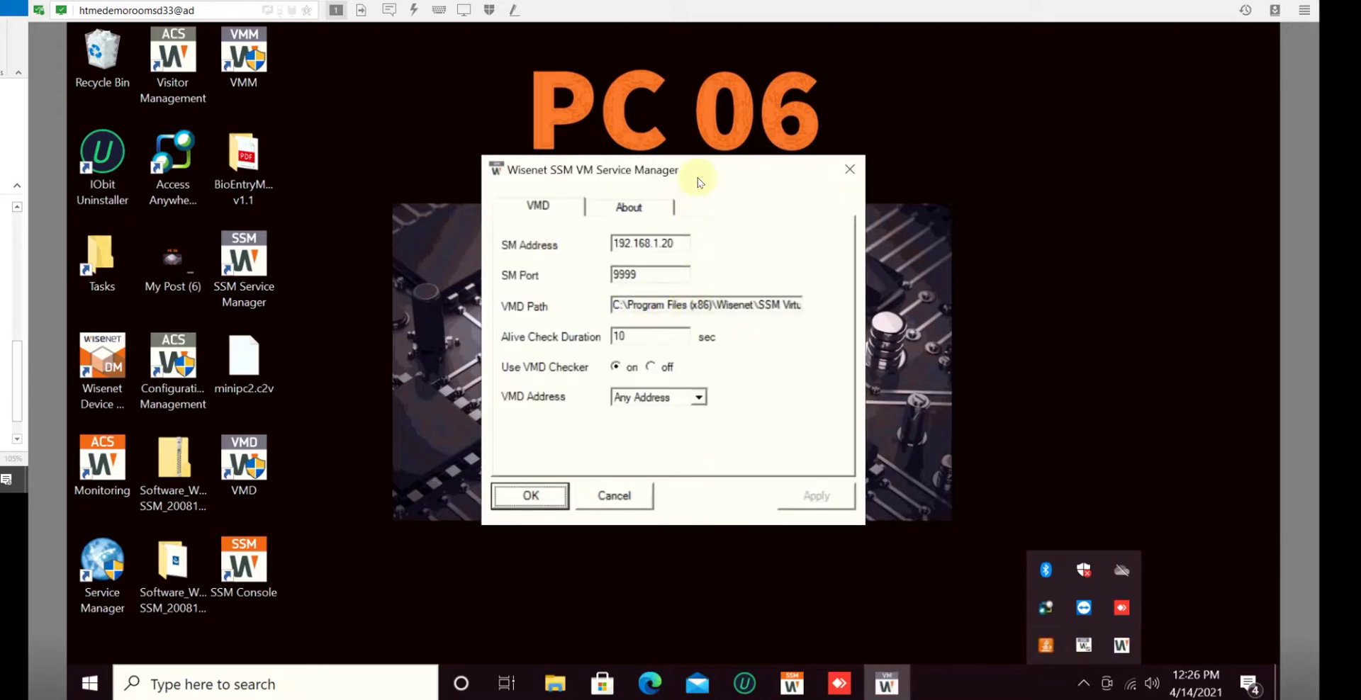
drag(698, 183, 988, 194)
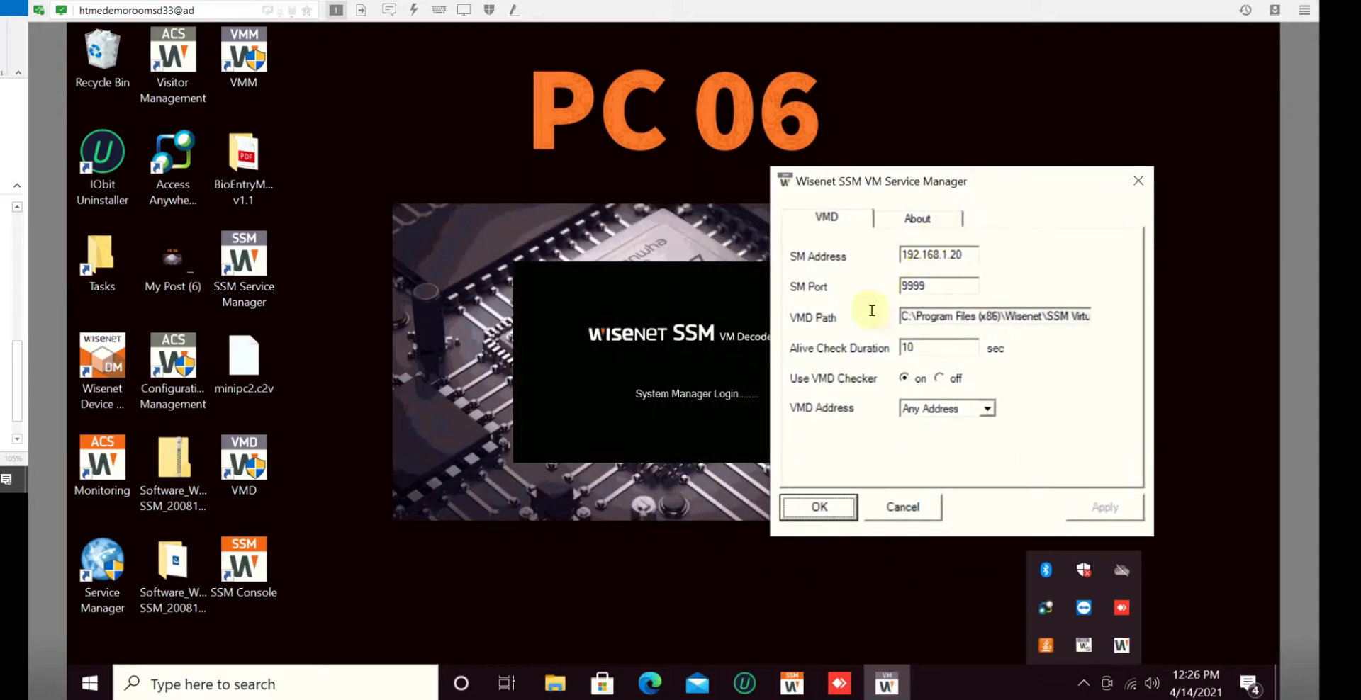
click(935, 410)
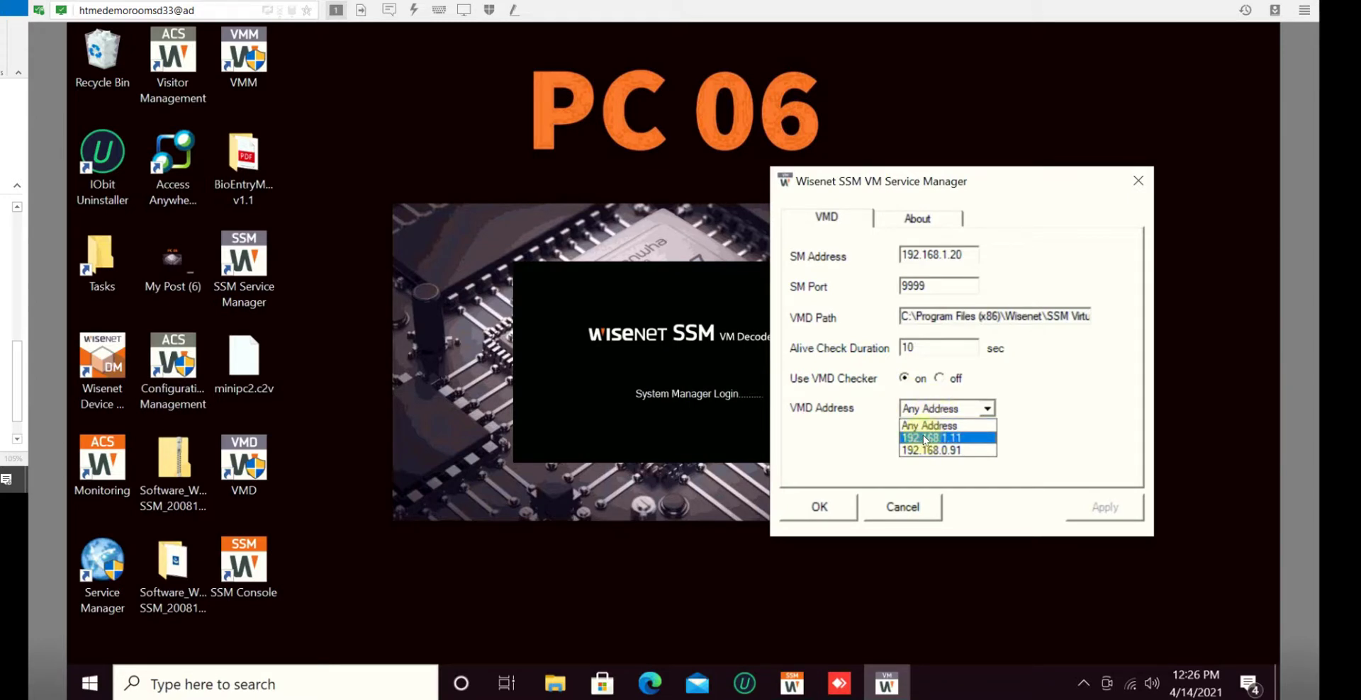
click(923, 436)
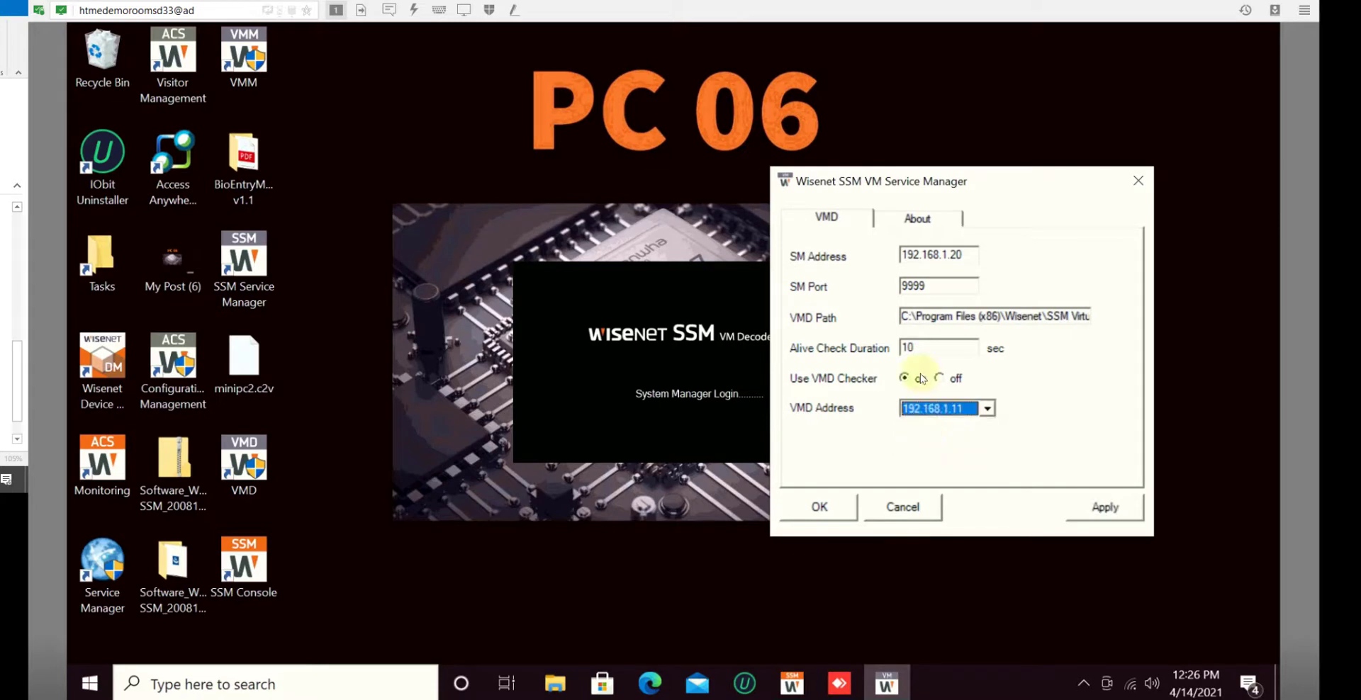
click(923, 254)
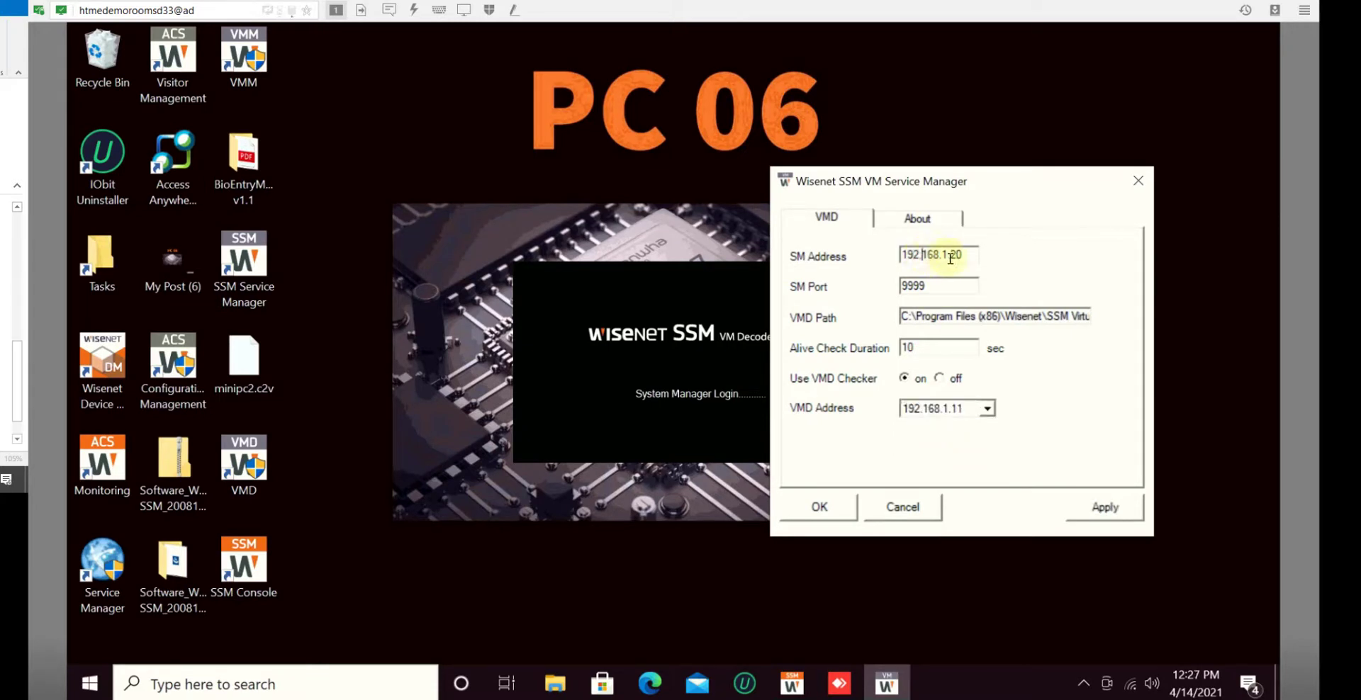
drag(950, 255, 966, 254)
key(Return)
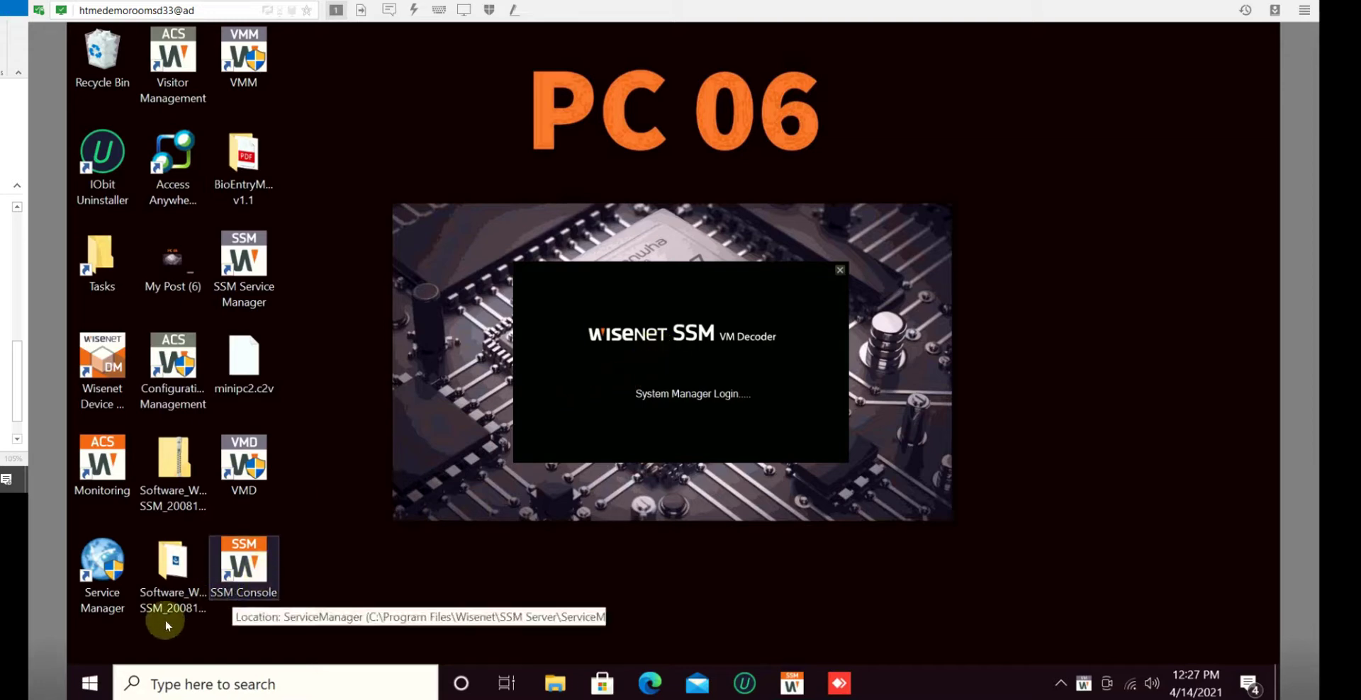
Search PC 06 for License Manager and open Wisenet SSM License Manager.
click(104, 682)
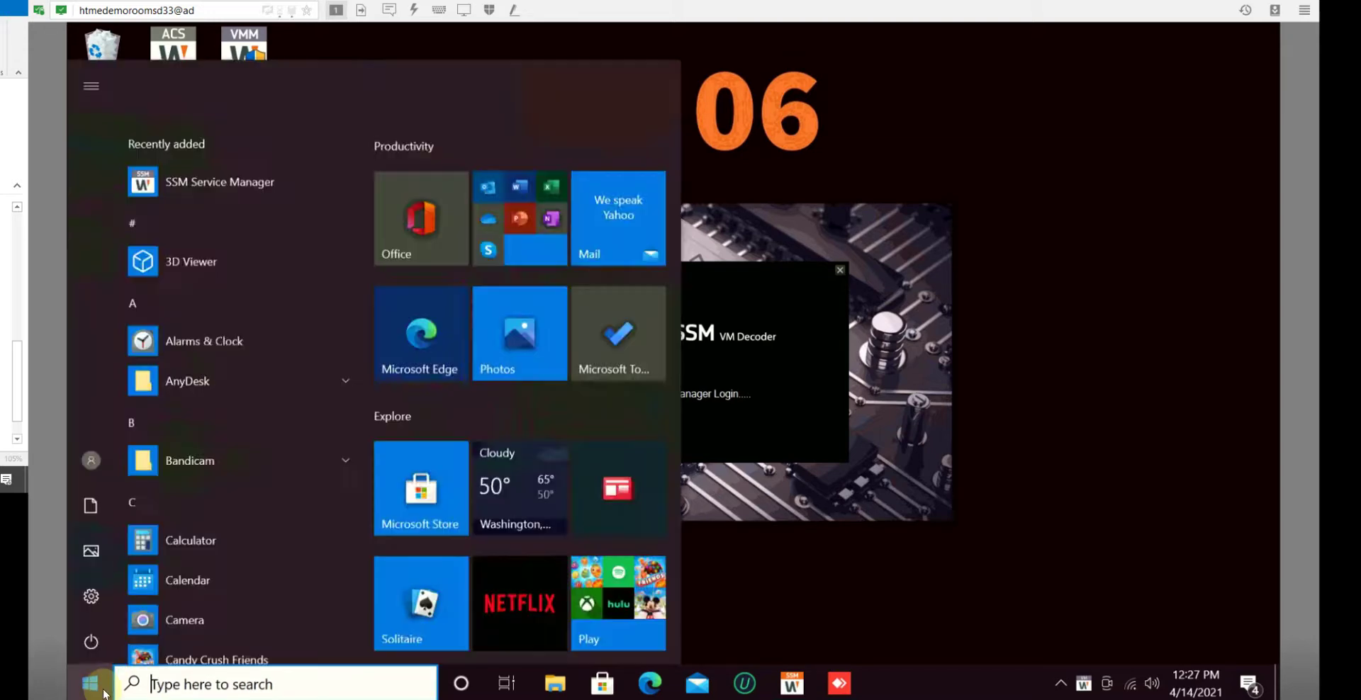
text(license)
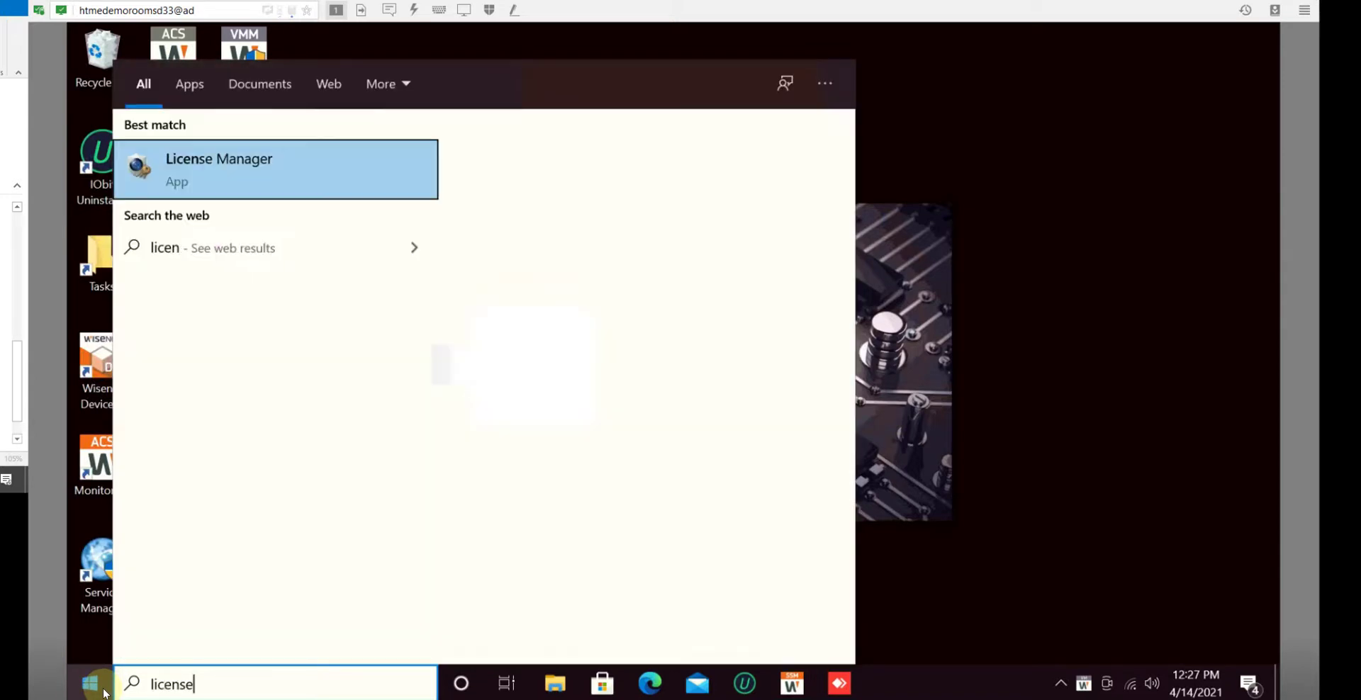
click(104, 691)
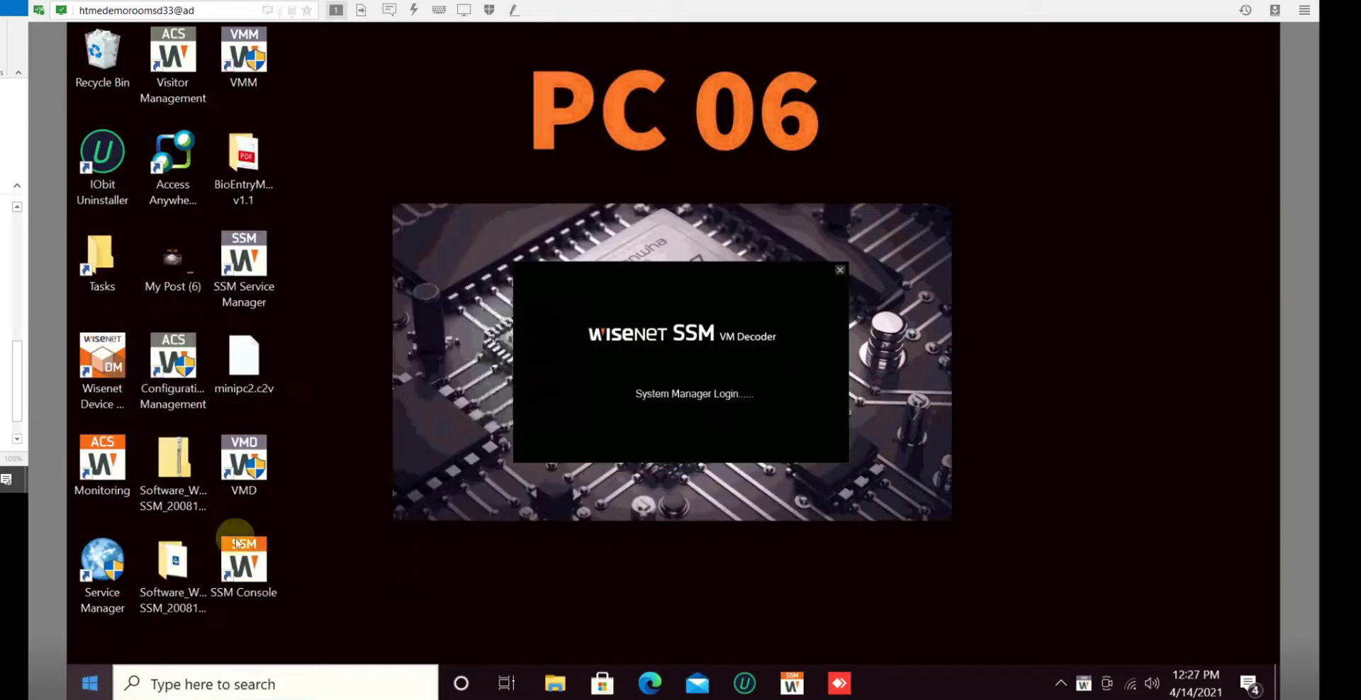
click(586, 212)
Examine the online and offline activation options and the installed licenses' products and status, and close License Manager.
click(574, 134)
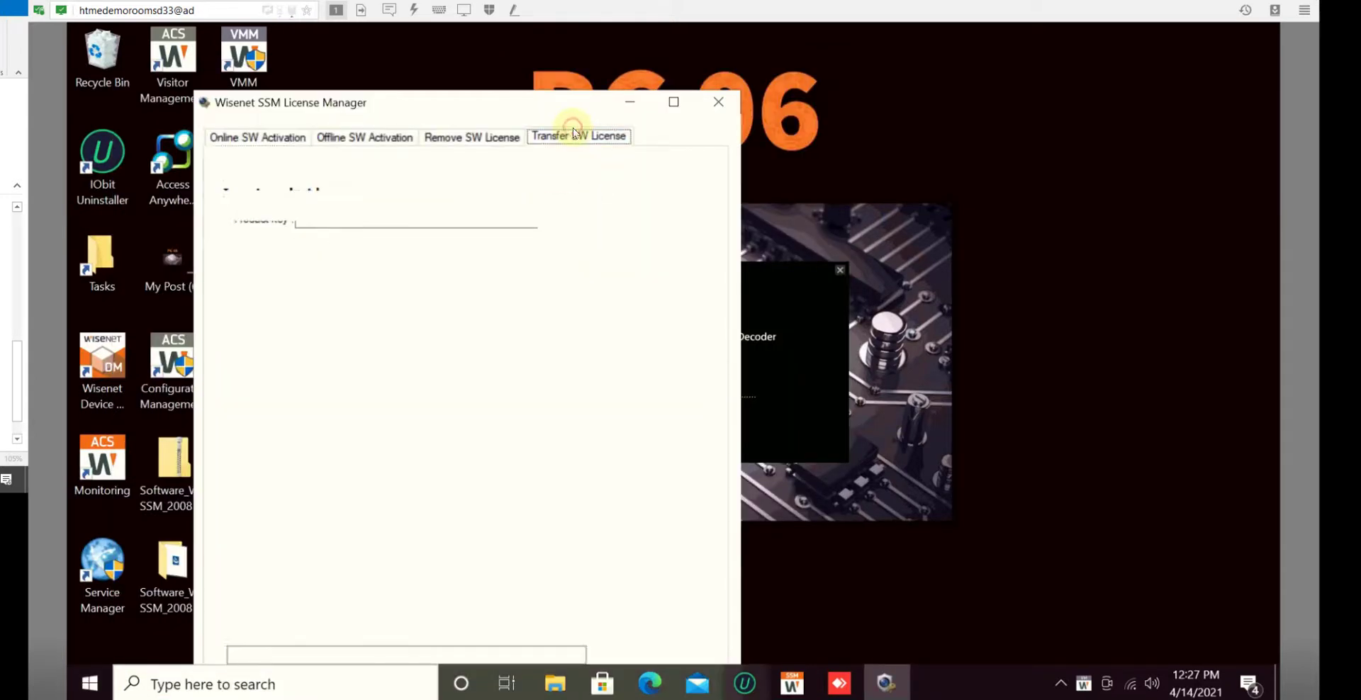
click(217, 136)
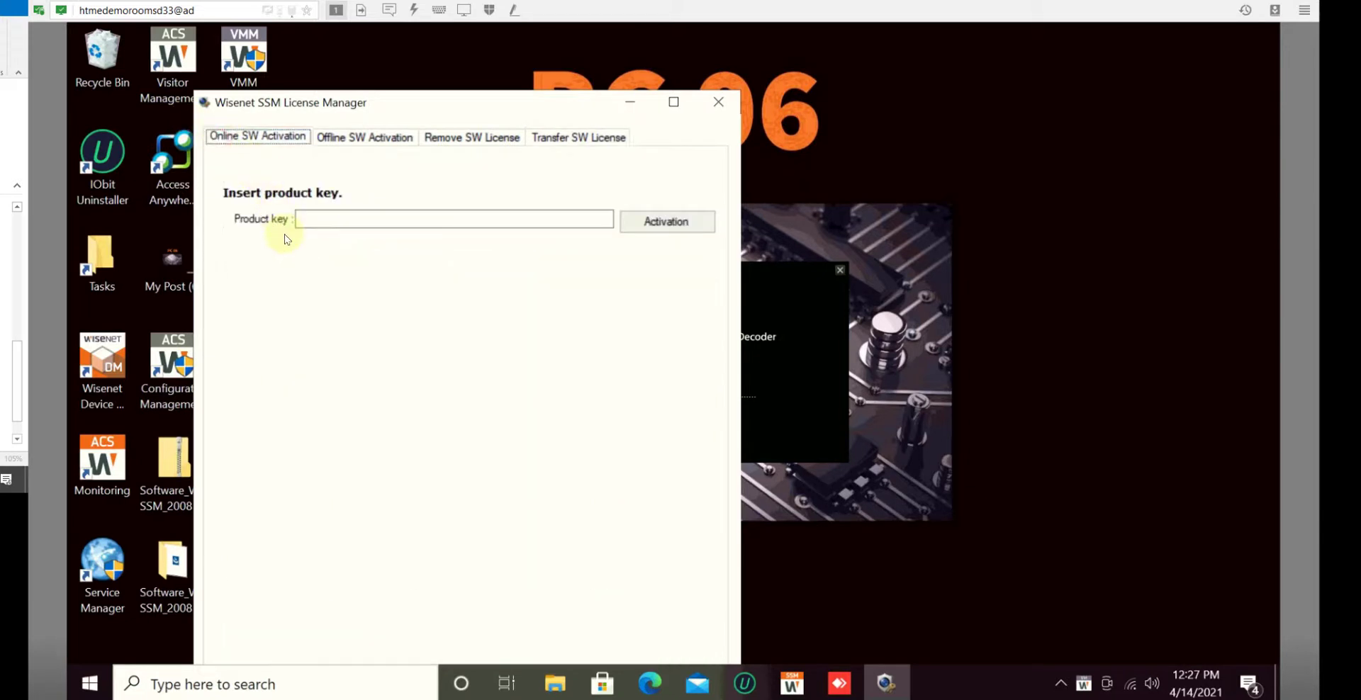
click(364, 142)
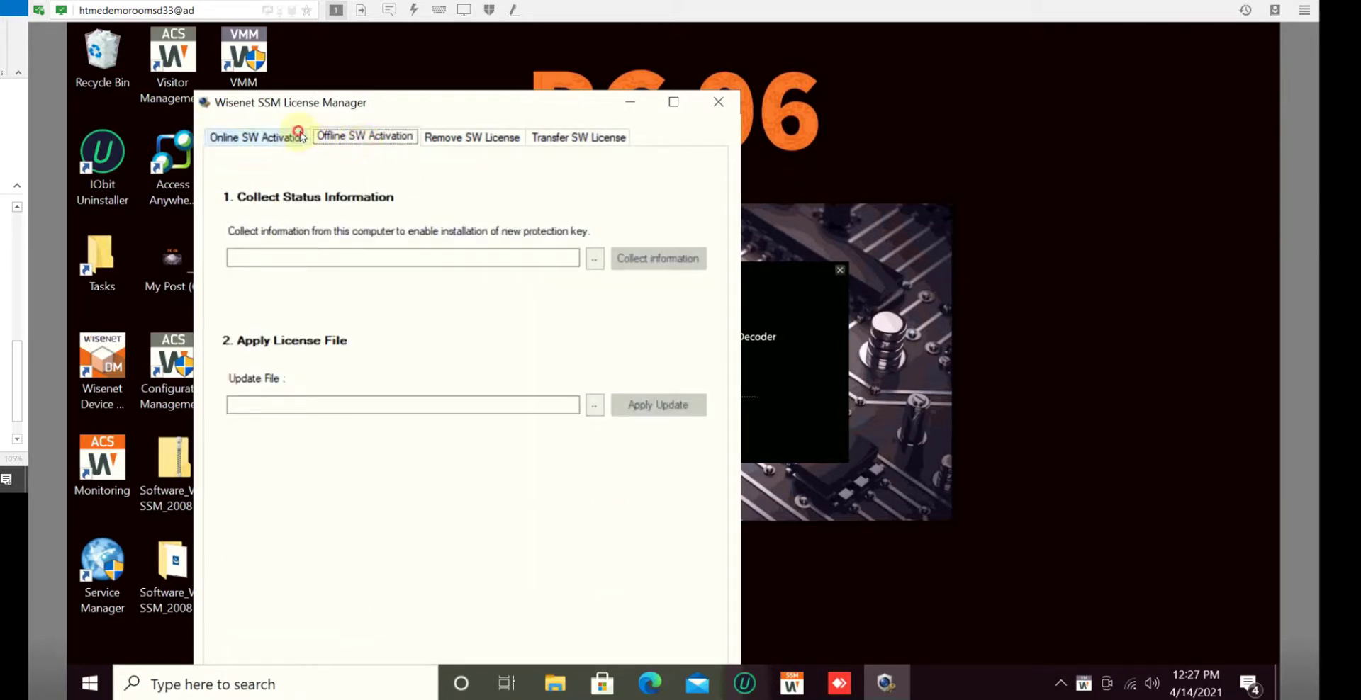
click(295, 136)
click(332, 138)
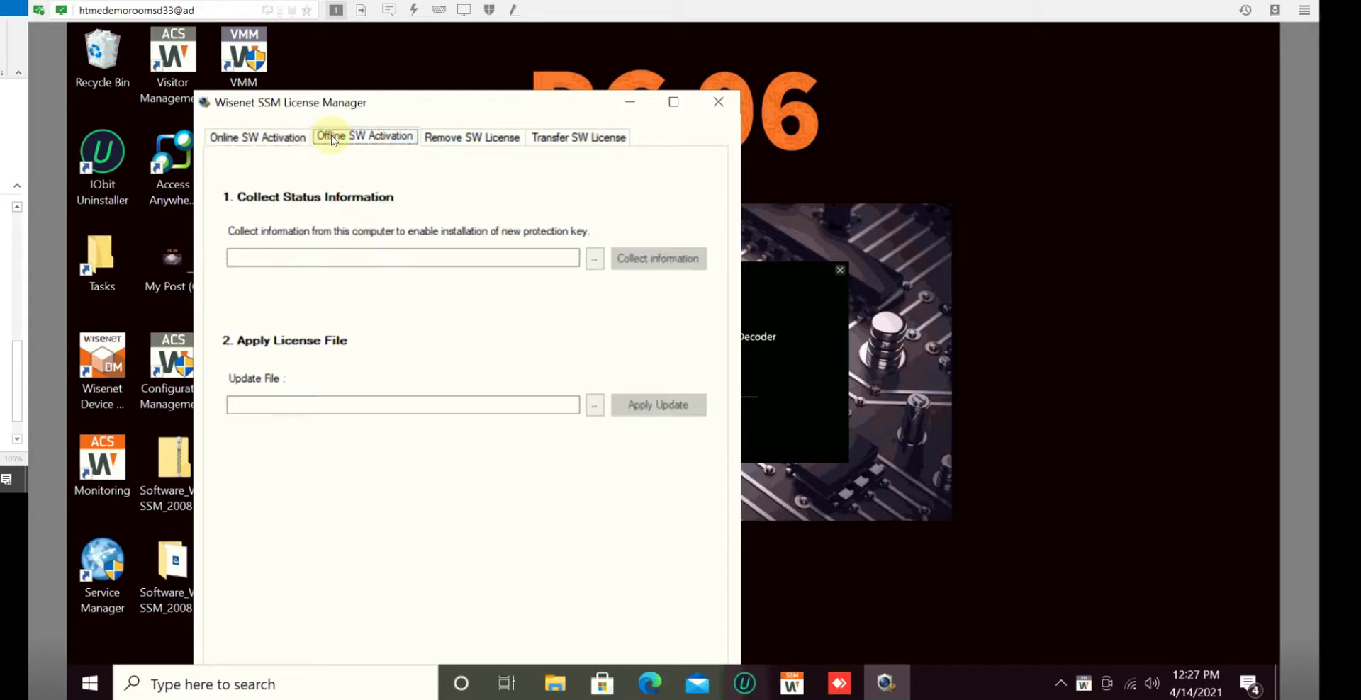
click(582, 139)
click(691, 523)
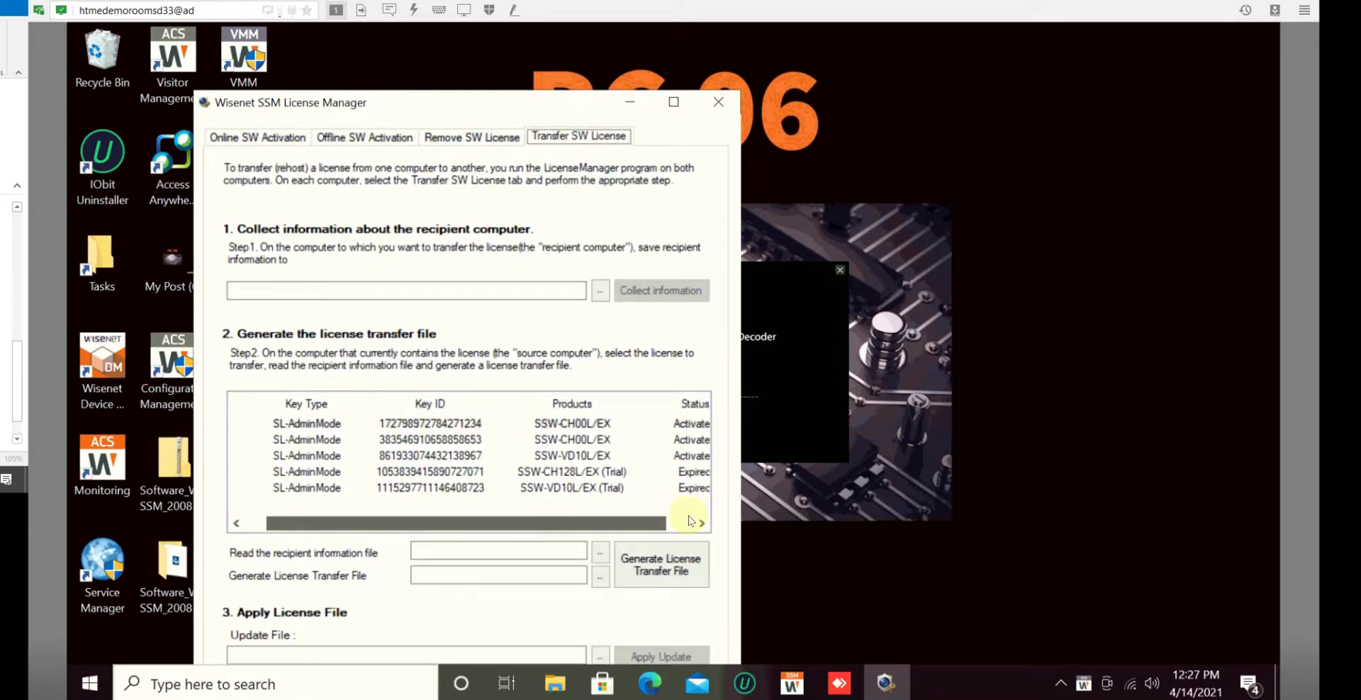
click(692, 522)
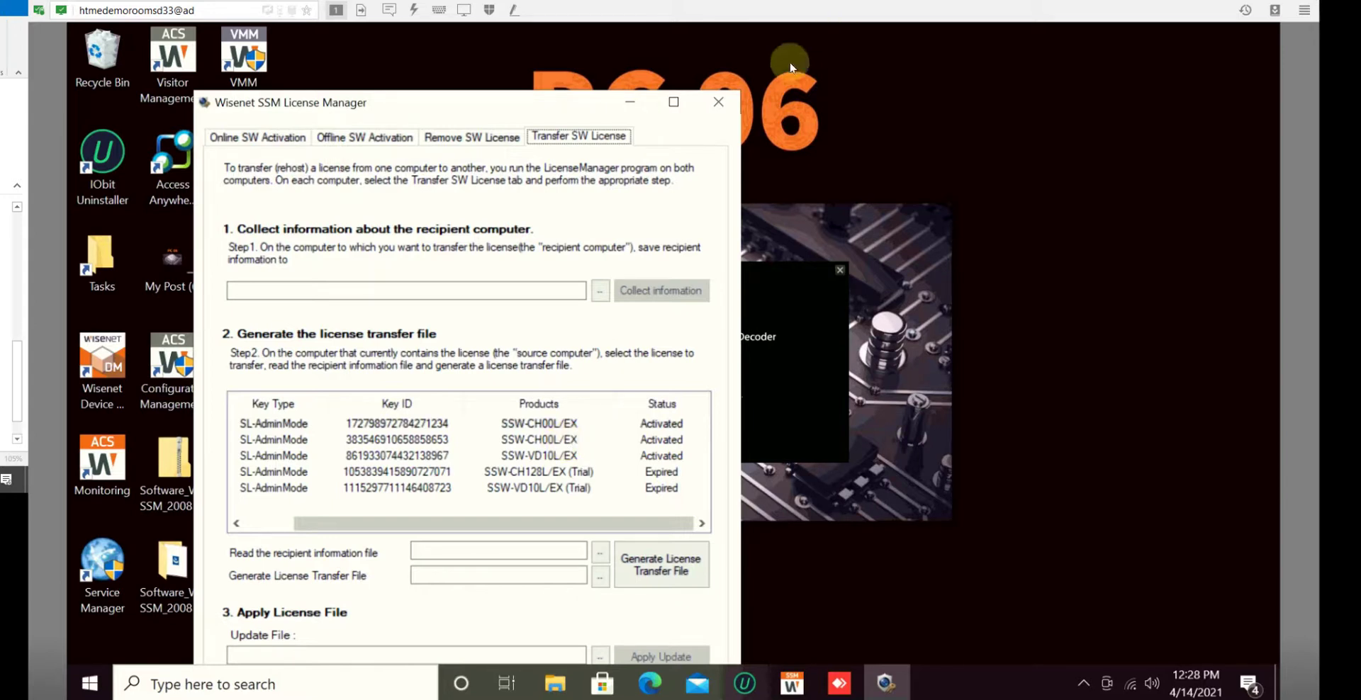
click(718, 102)
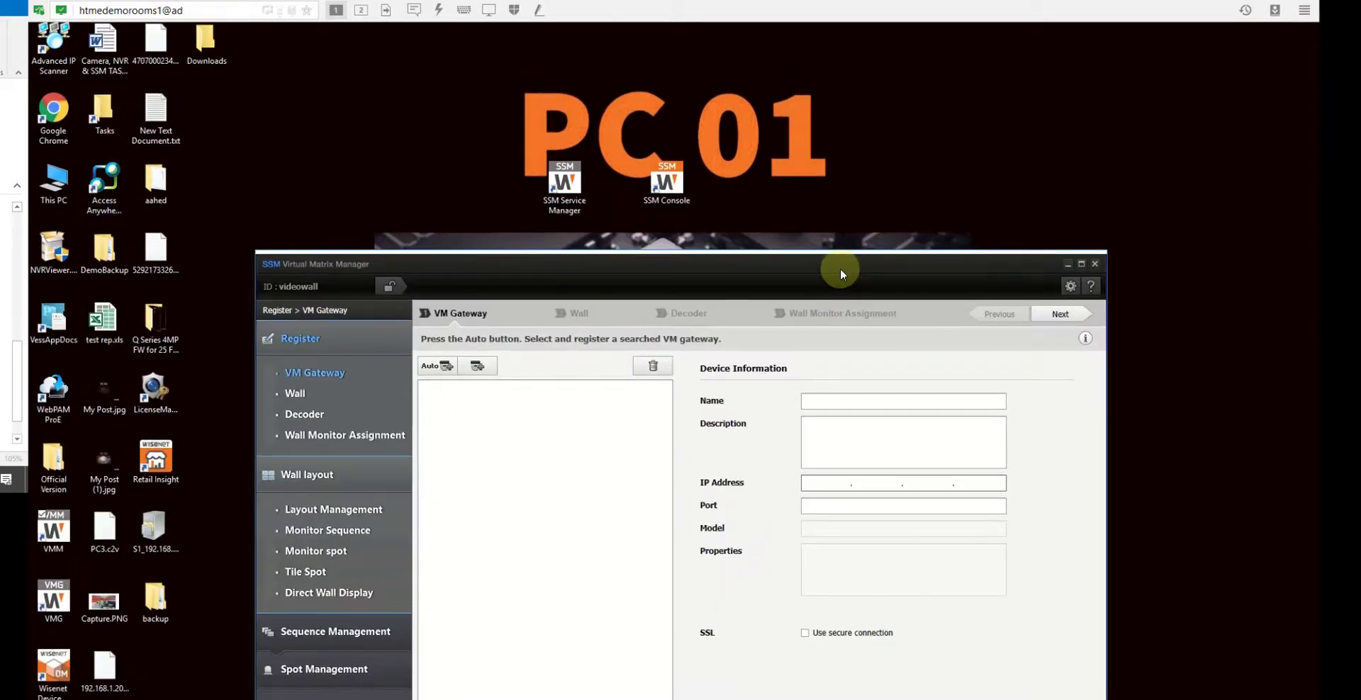
In Virtual Matrix Manager on PC 01, auto-search for VM gateways and register the one at 192.168.1.20.
click(841, 269)
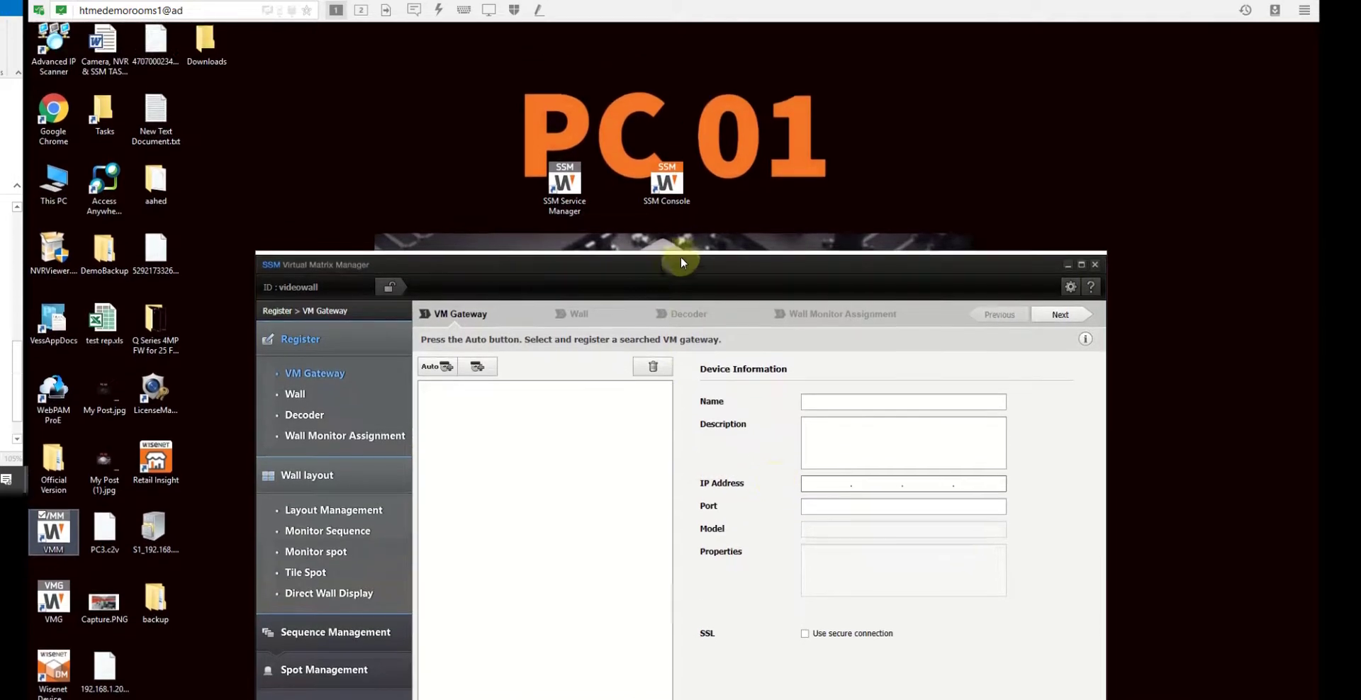
drag(683, 271, 684, 185)
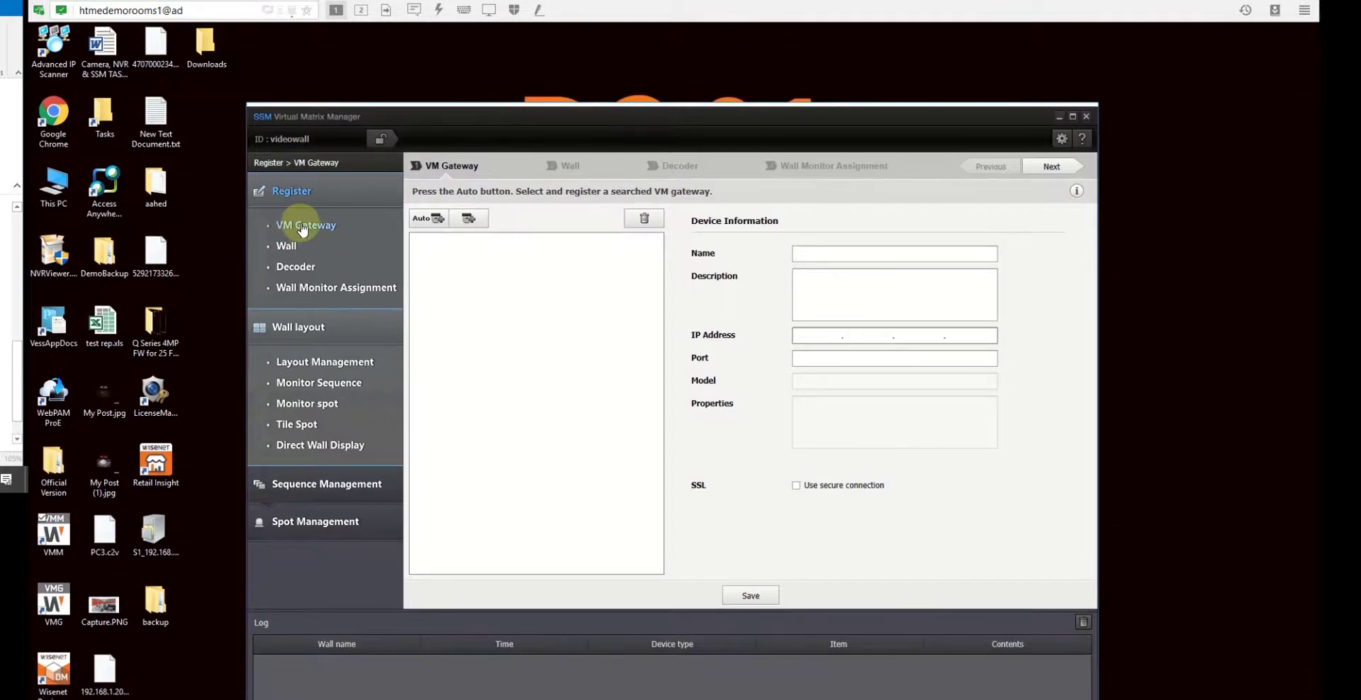
click(436, 220)
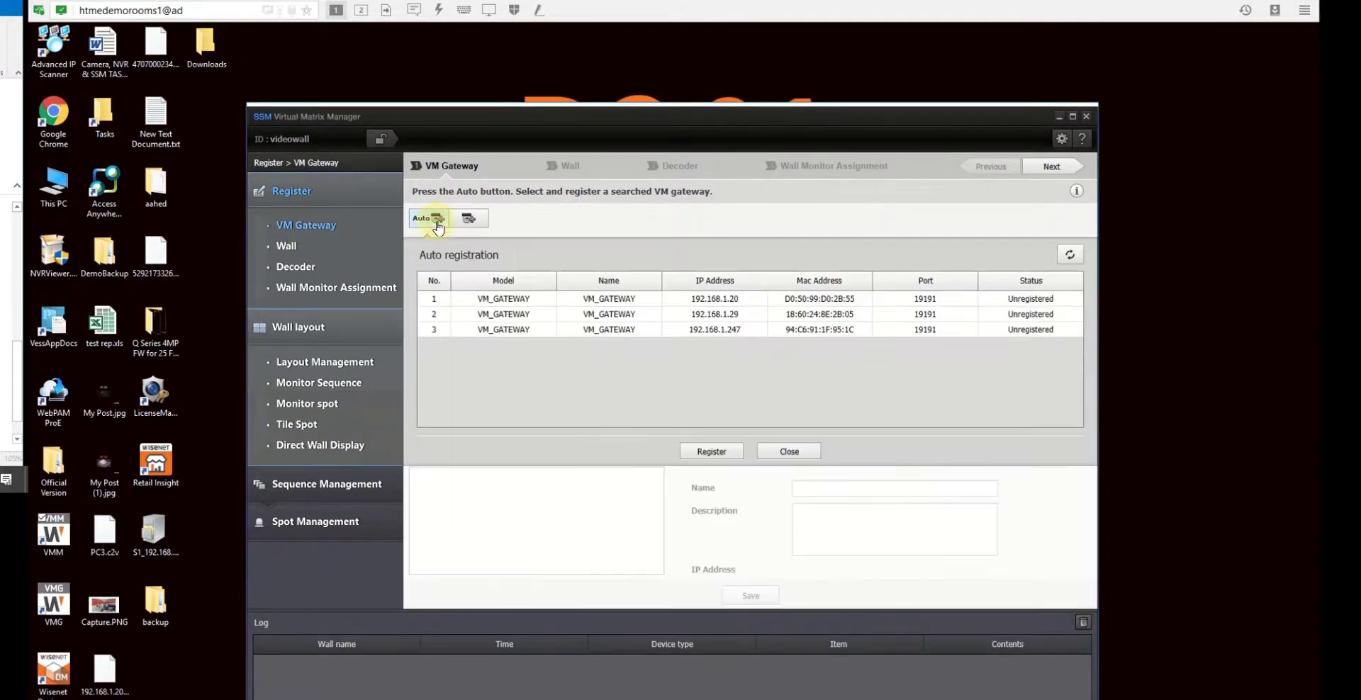
click(731, 297)
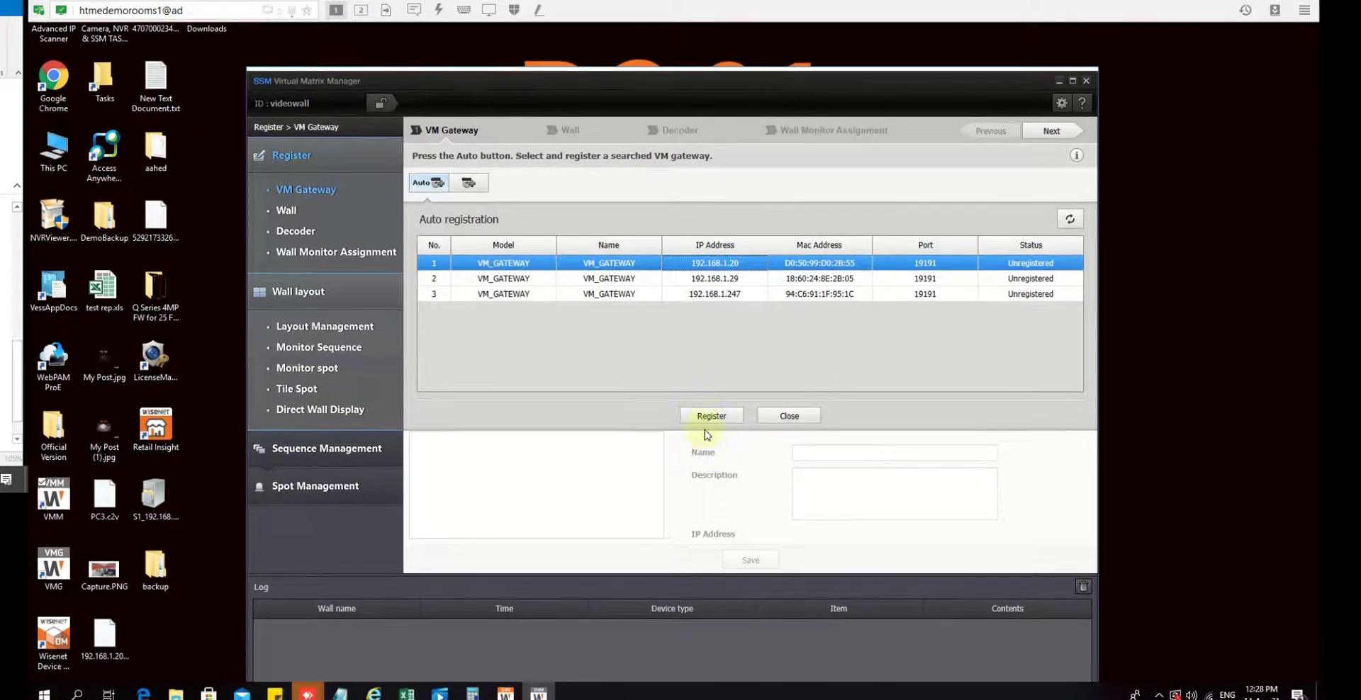
click(709, 419)
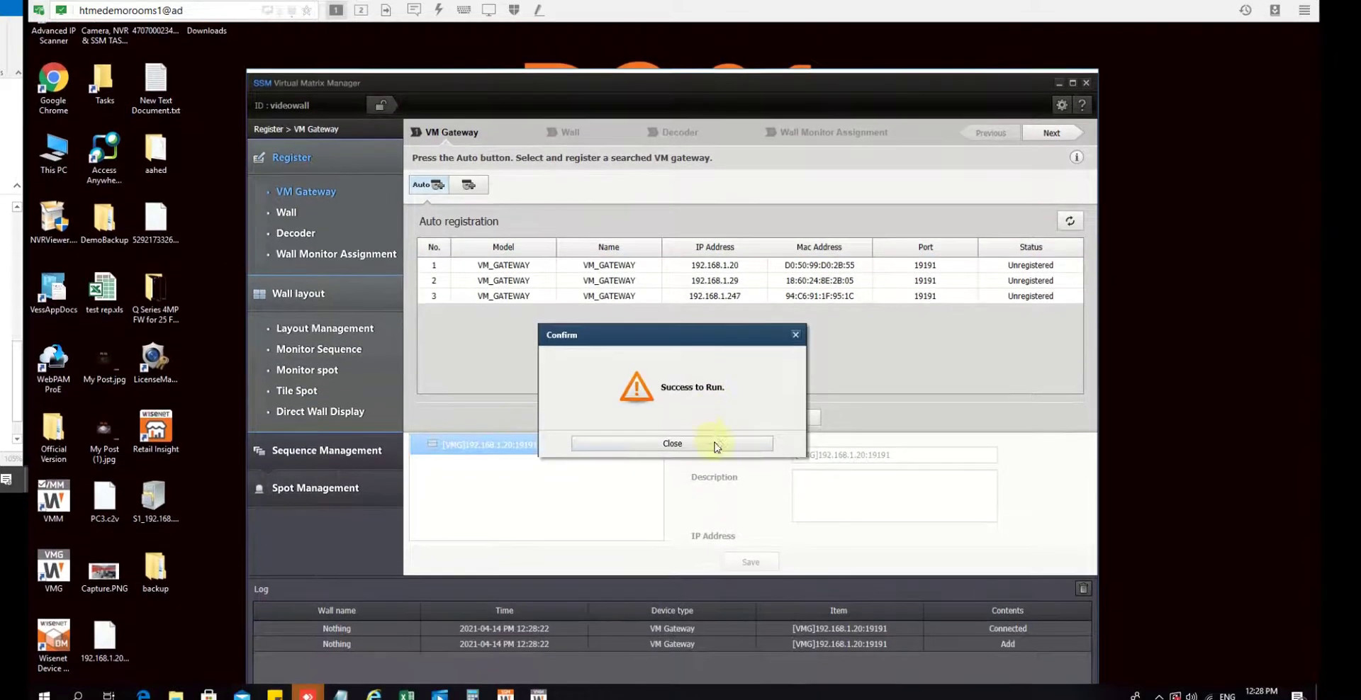
click(681, 447)
Open manual wall registration for the gateway, and check the physical monitor arrangement in the SSM Console live view of camera XNP-6550RH.
click(340, 241)
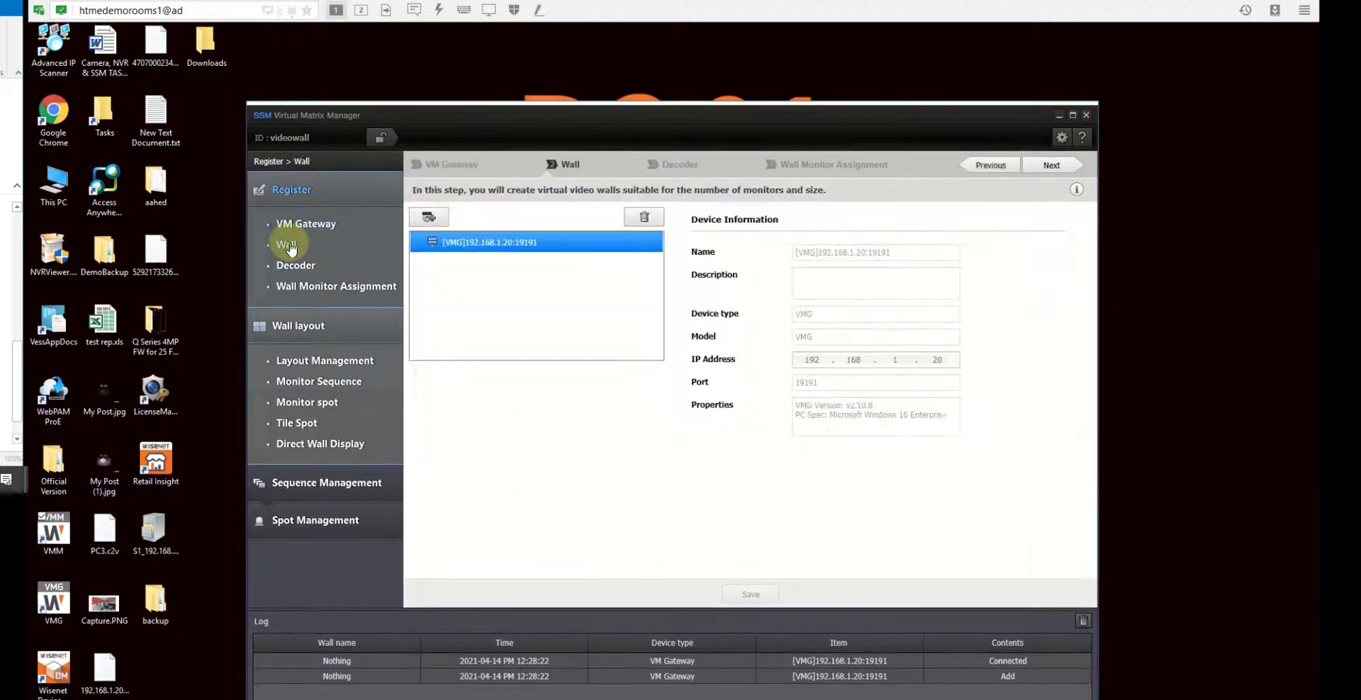
click(429, 217)
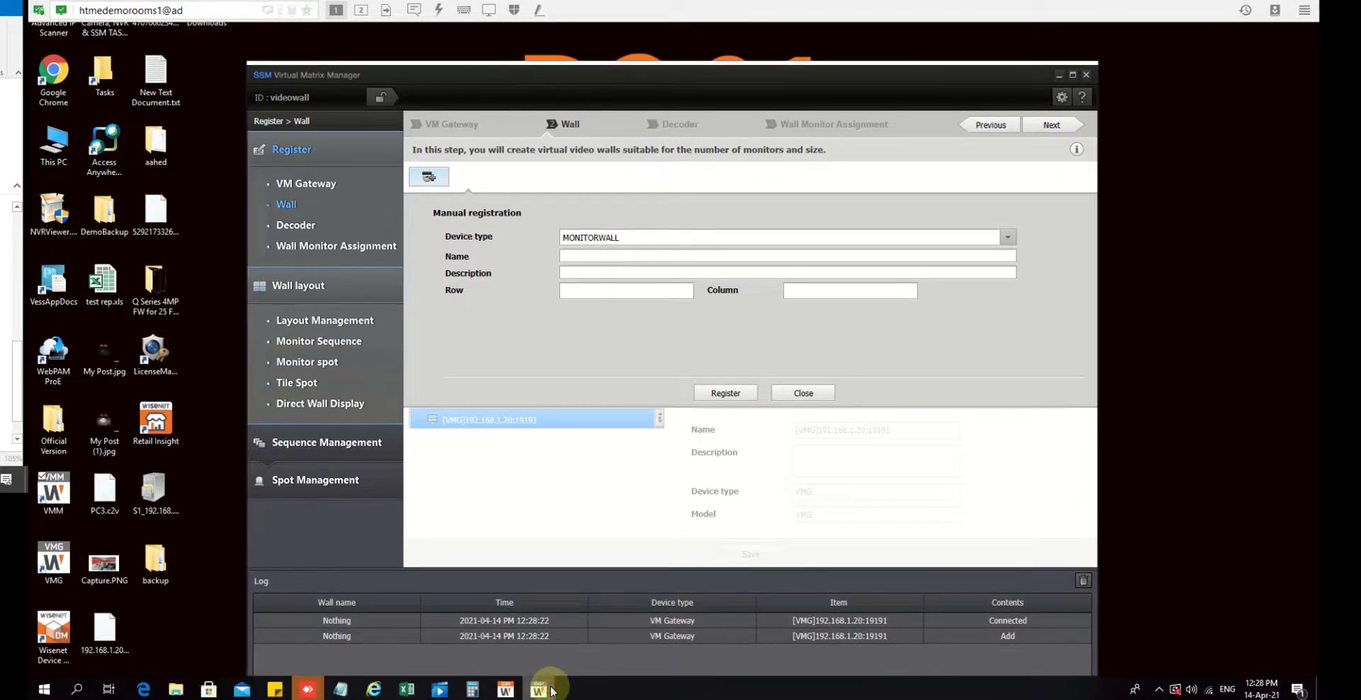
click(538, 688)
click(538, 688)
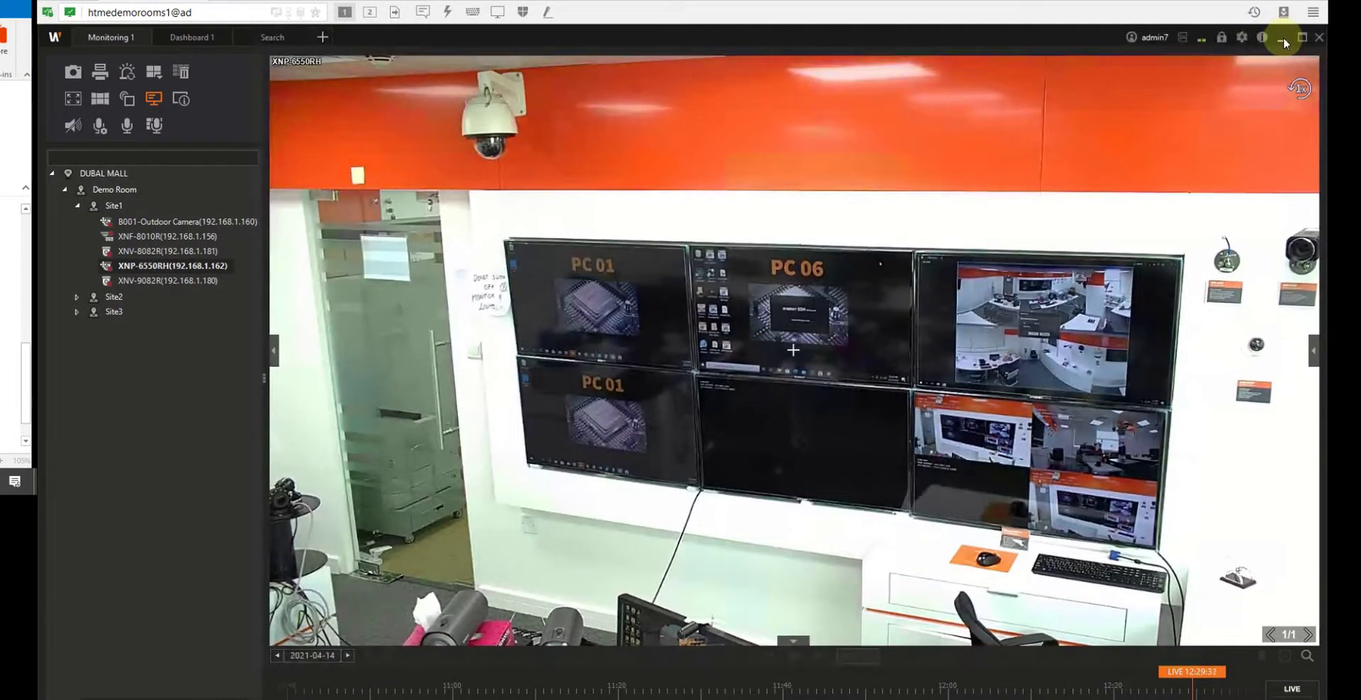
click(1283, 44)
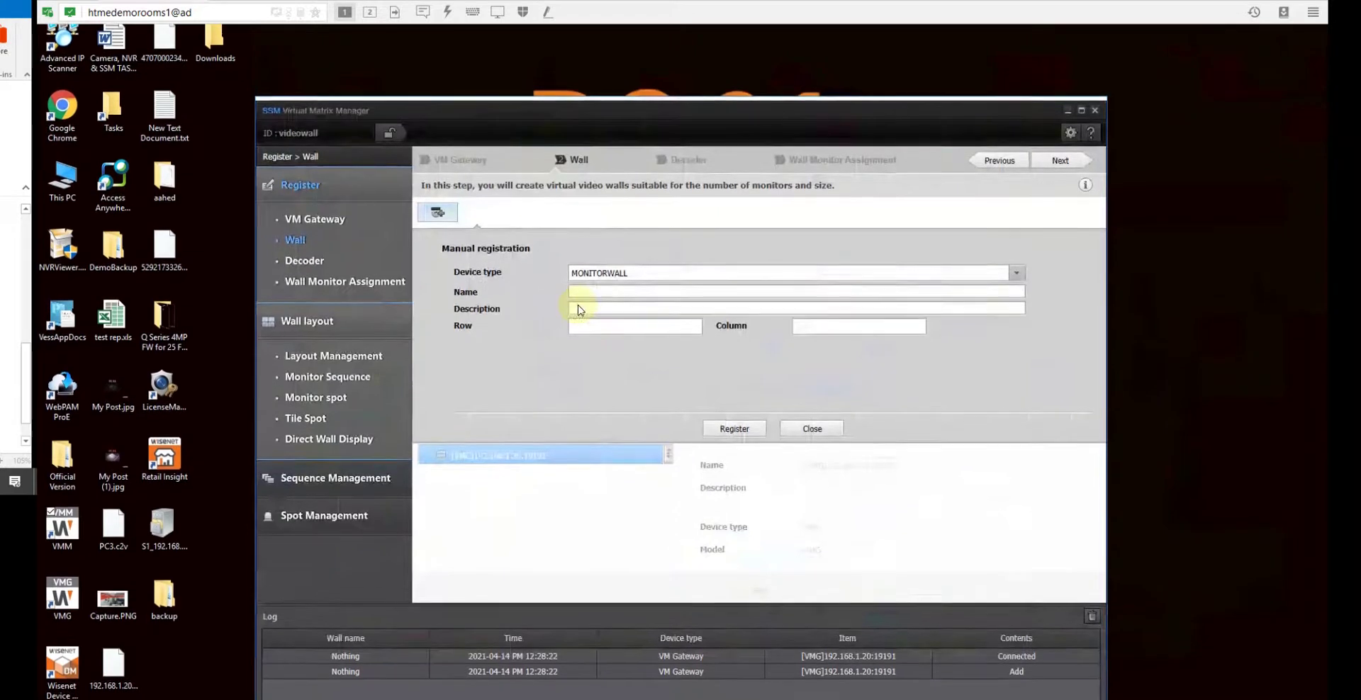
Recheck the physical monitors' rows and columns in the SSM Console live view of camera XNP-6550RH, and return to wall registration.
click(582, 303)
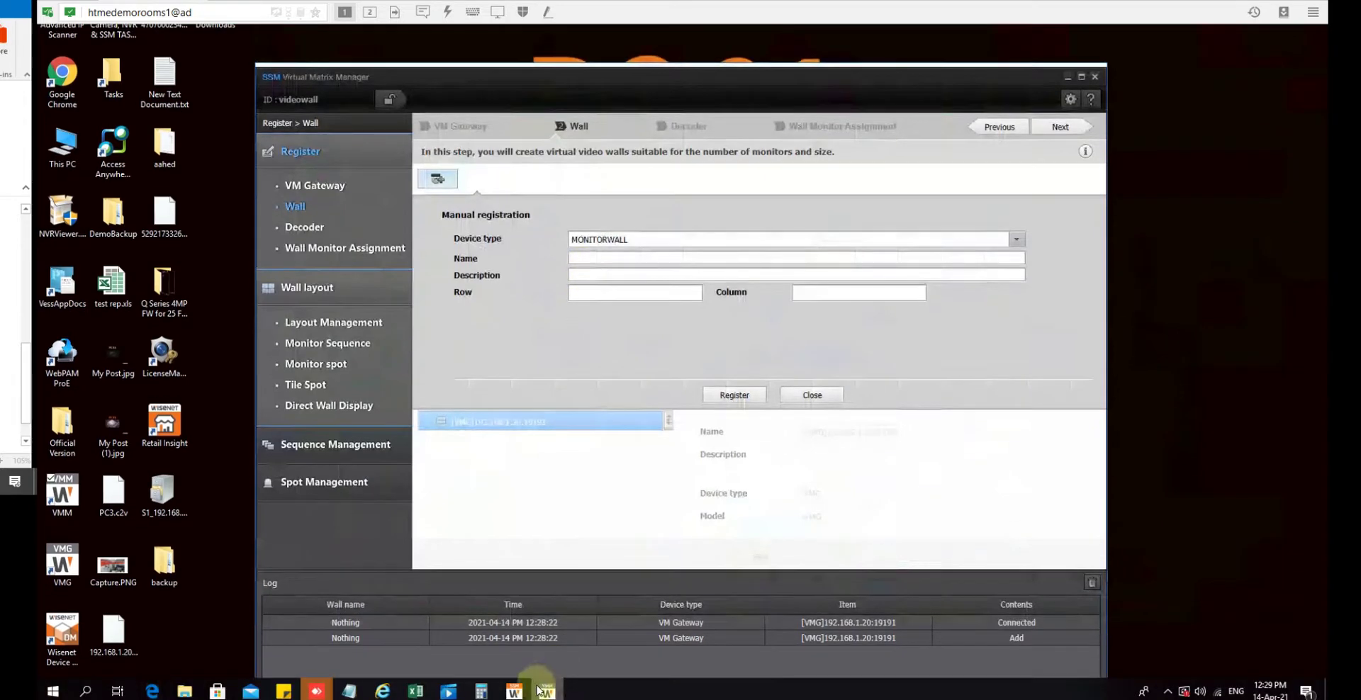
click(515, 693)
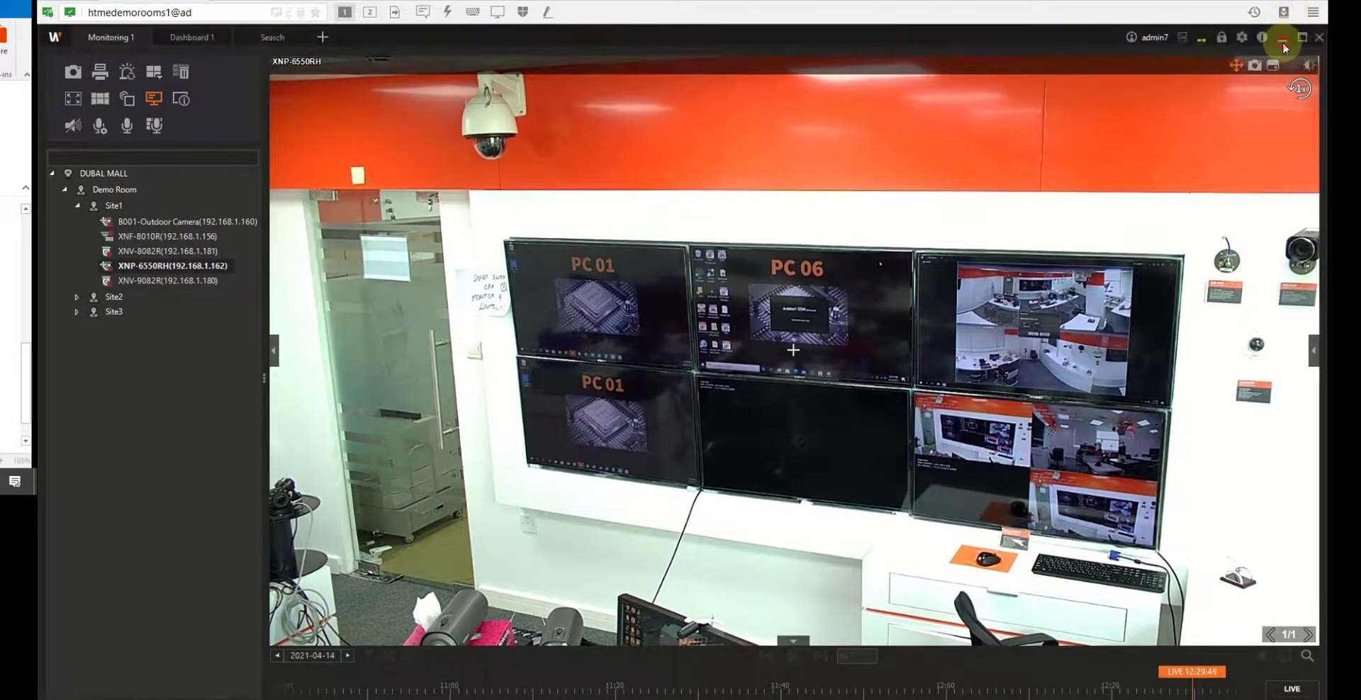
click(1283, 41)
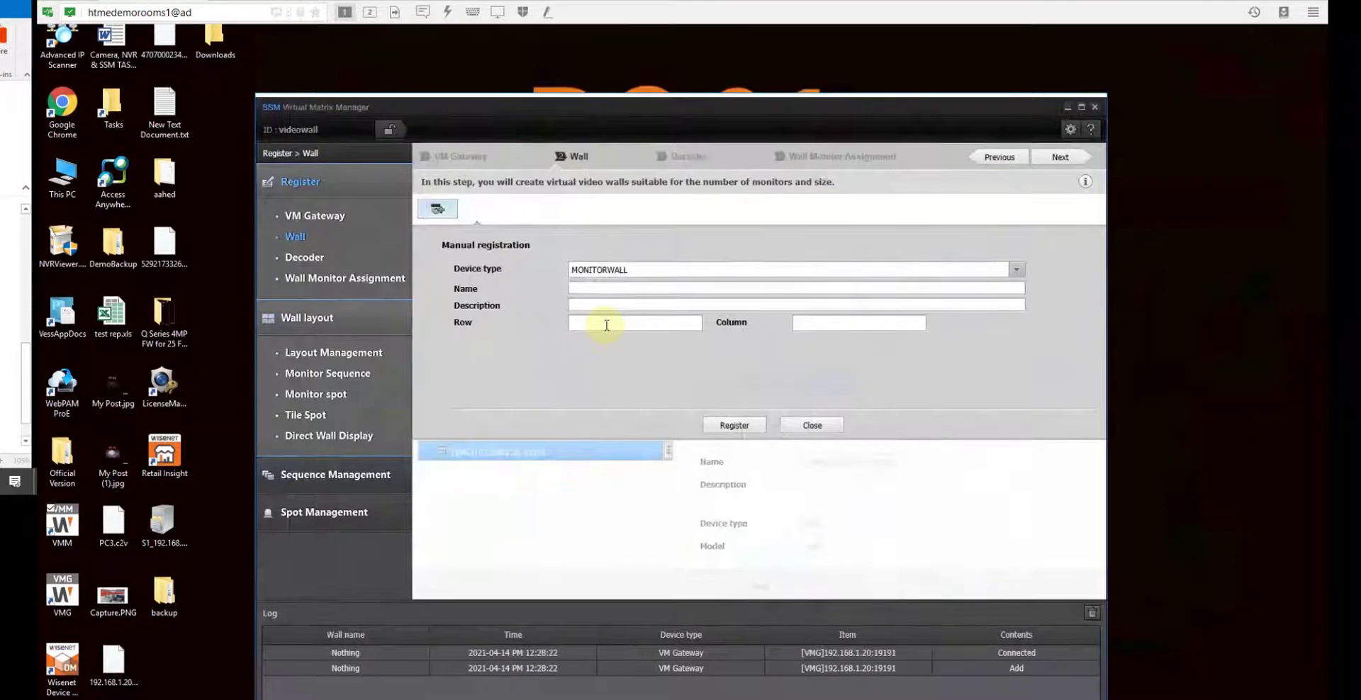
Register a MONITORWALL named Controlroom1 with 2 rows and 3 columns.
click(598, 297)
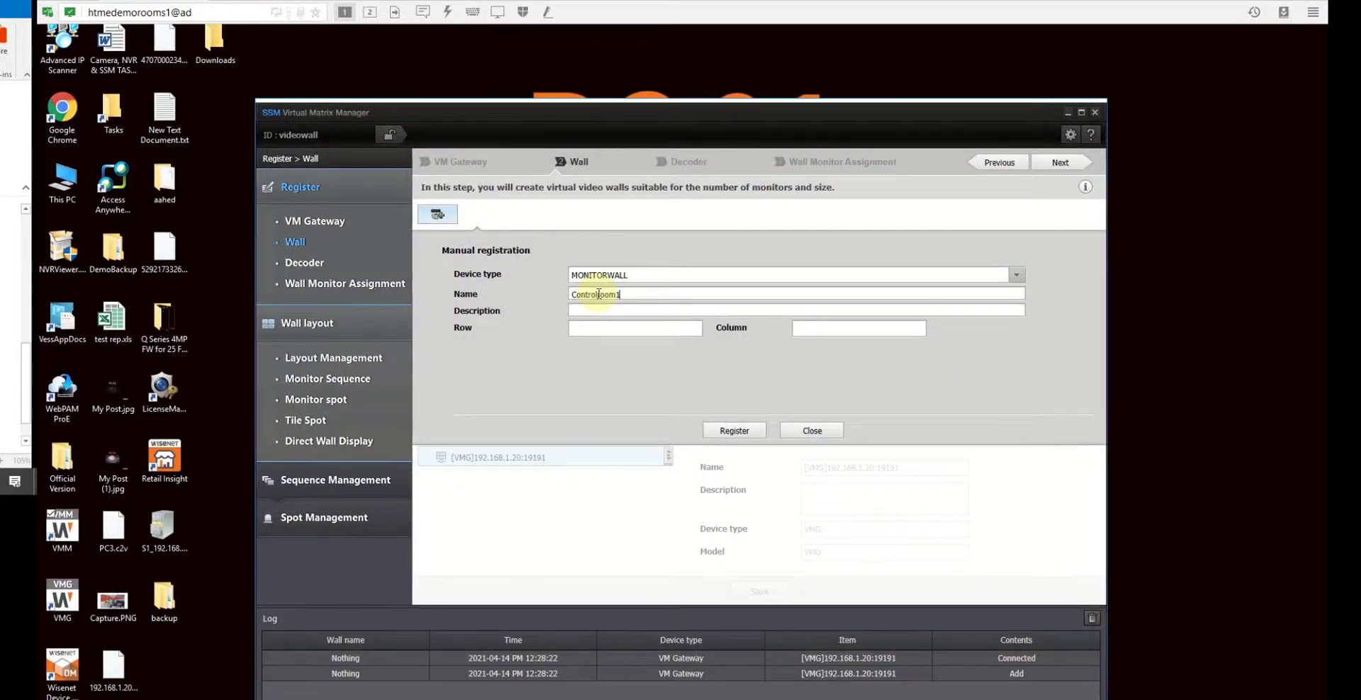
click(624, 327)
text(2)
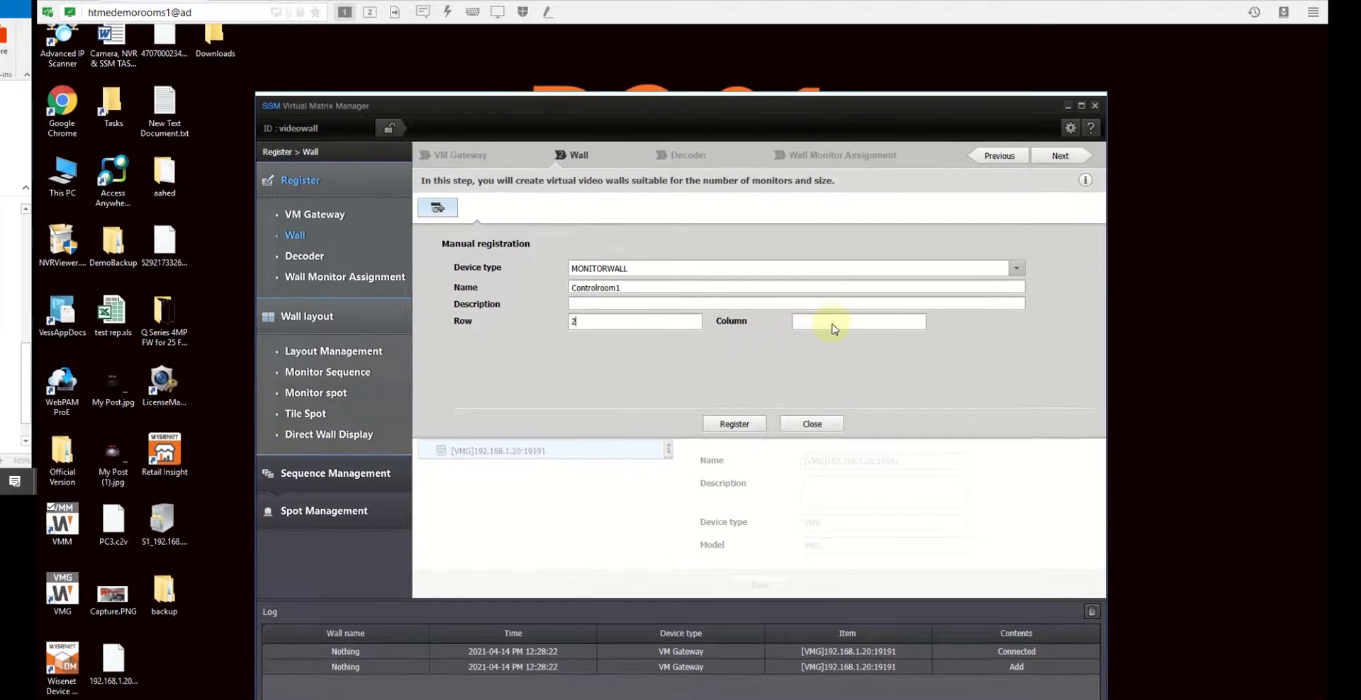
click(833, 324)
text(2)
click(736, 424)
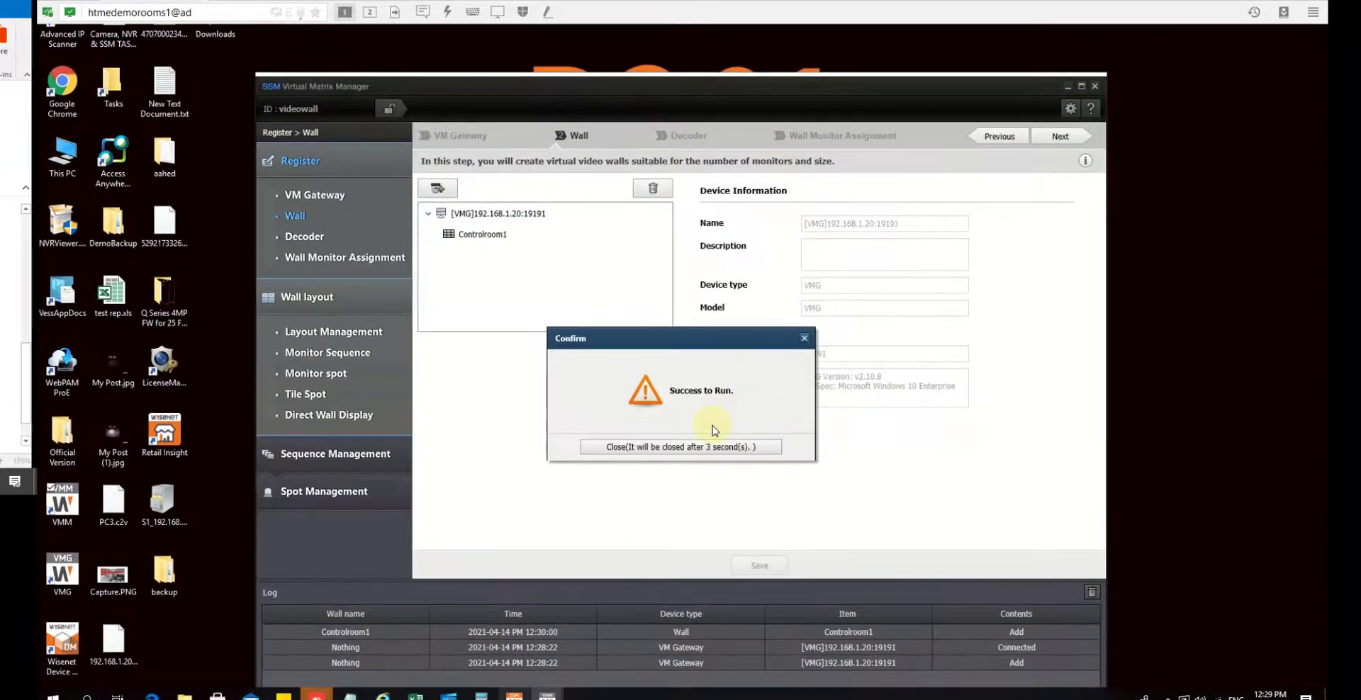
click(692, 446)
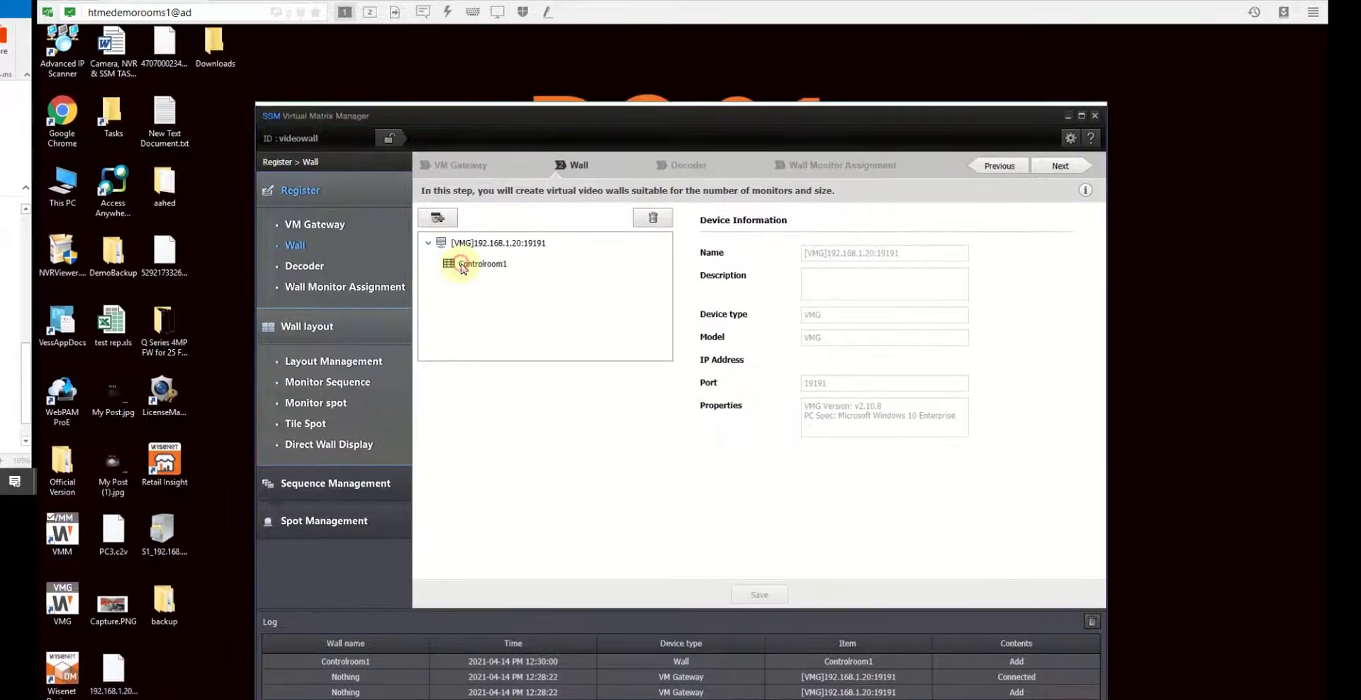
Set the Controlroom1 wall to Same Monitor Size and save it, accepting deletion of its existing layouts, sequences and spots.
click(462, 266)
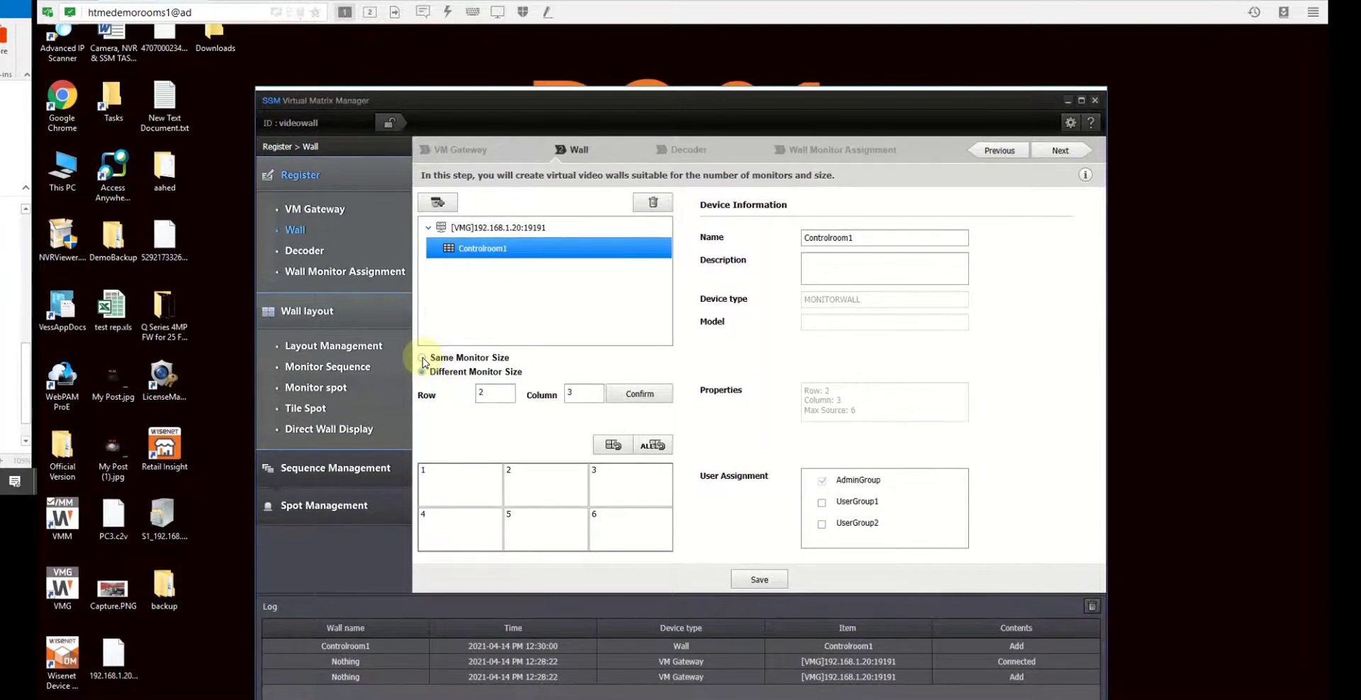
click(422, 359)
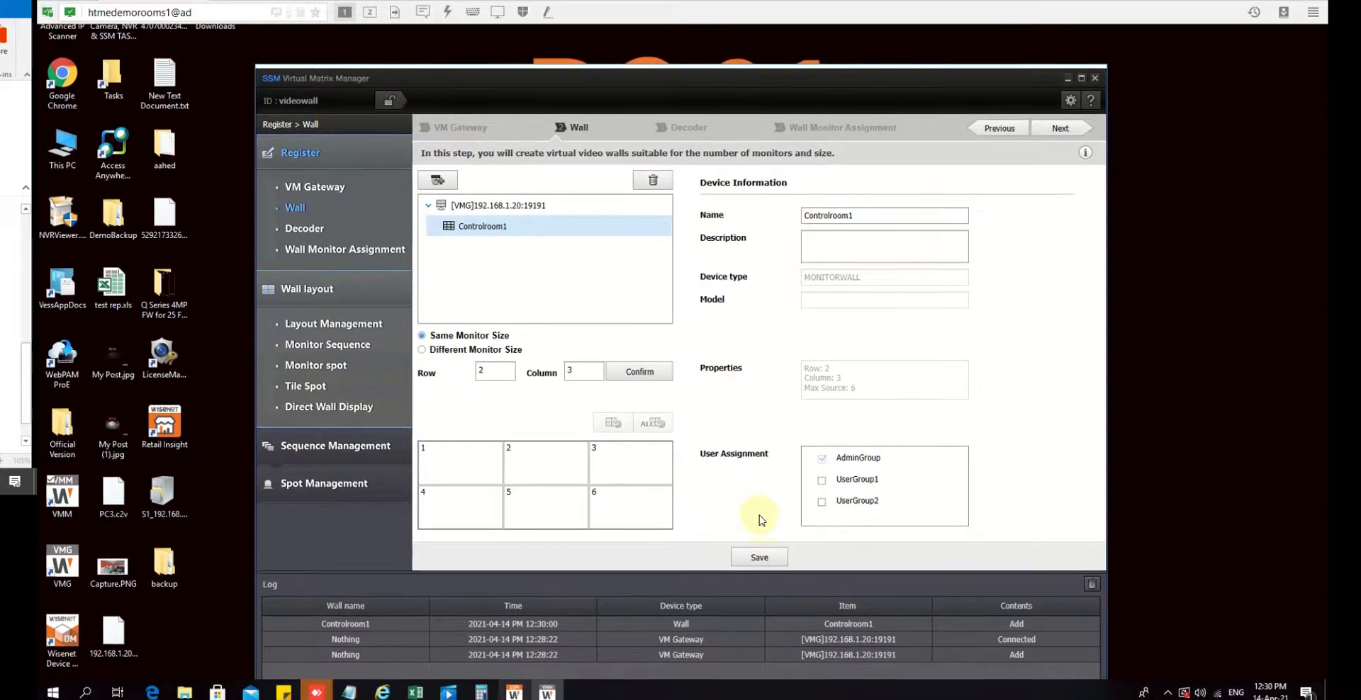
click(757, 557)
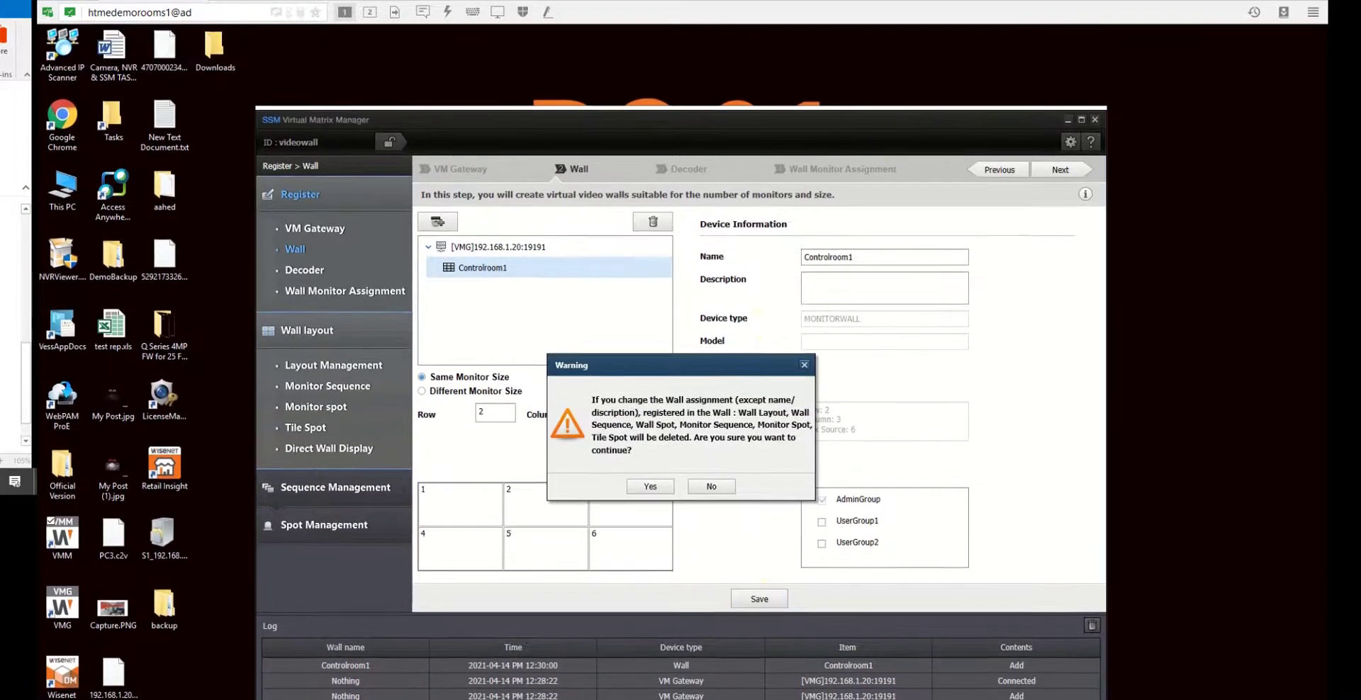
click(651, 460)
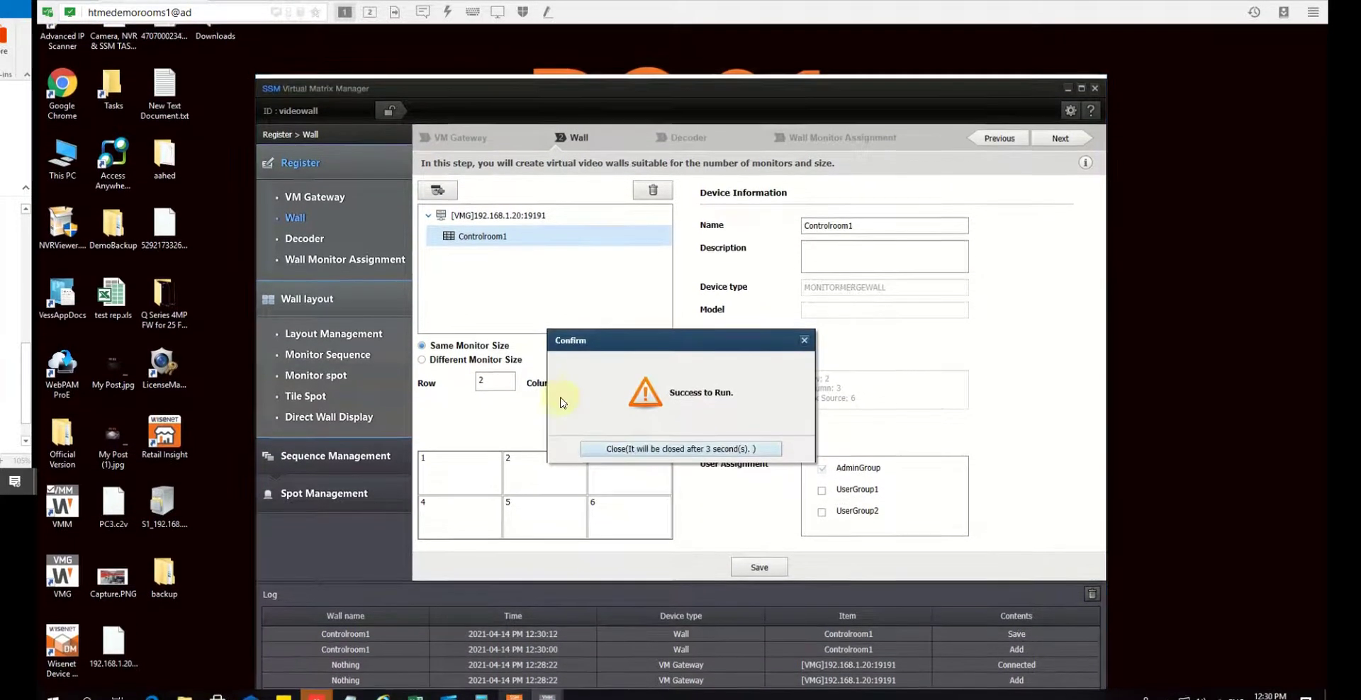
click(679, 447)
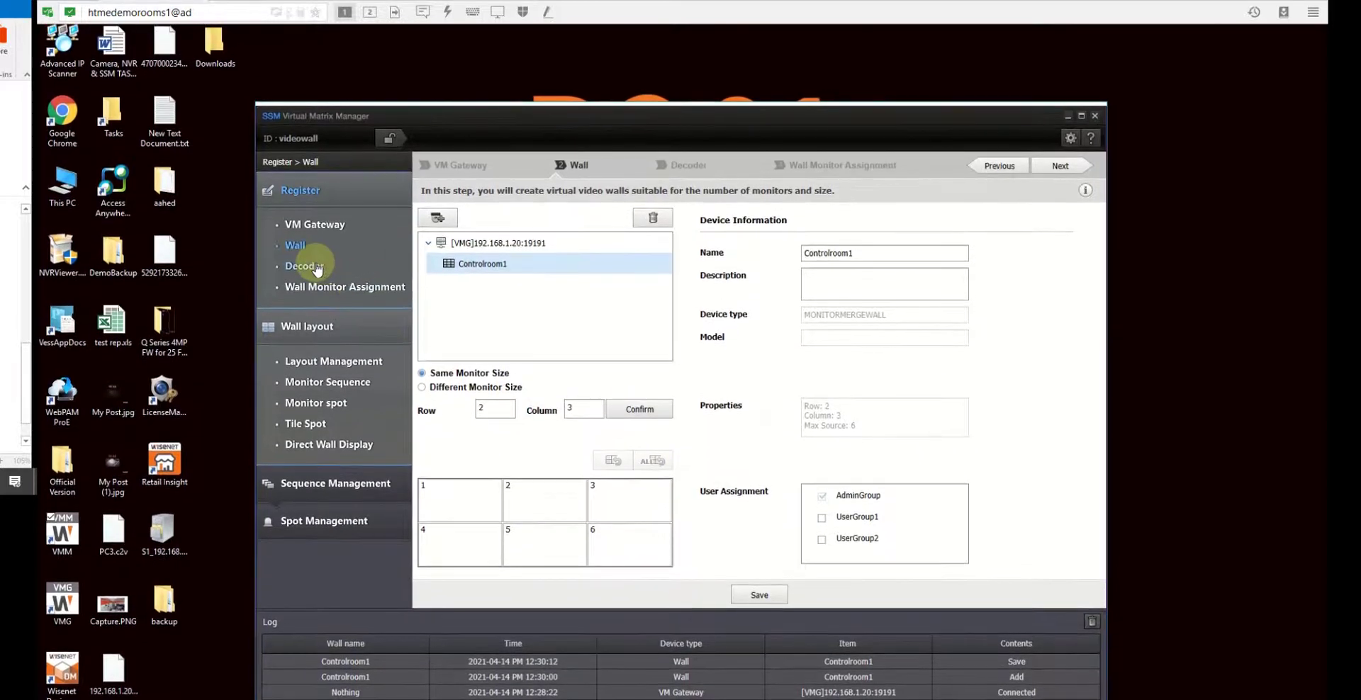
Open decoder registration and check which PCs feed the wall monitors in the SSM Console live view of camera XNP-6550RH.
click(317, 268)
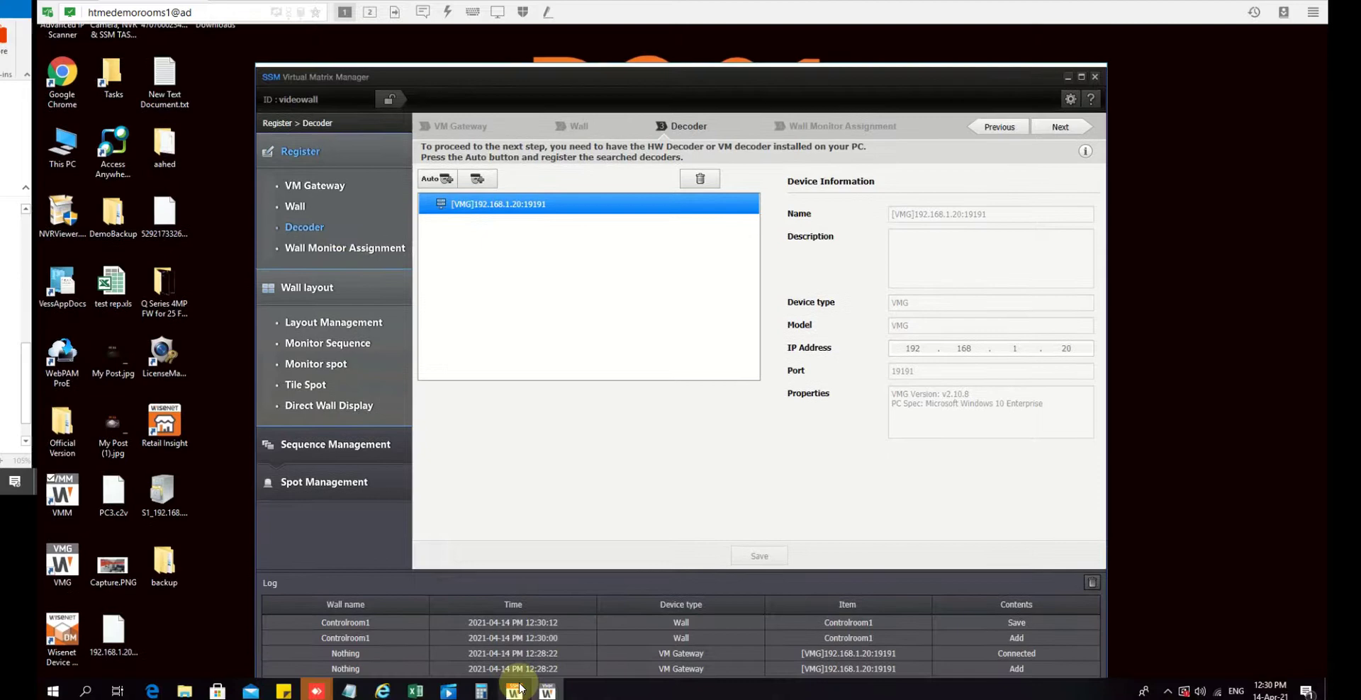
click(516, 691)
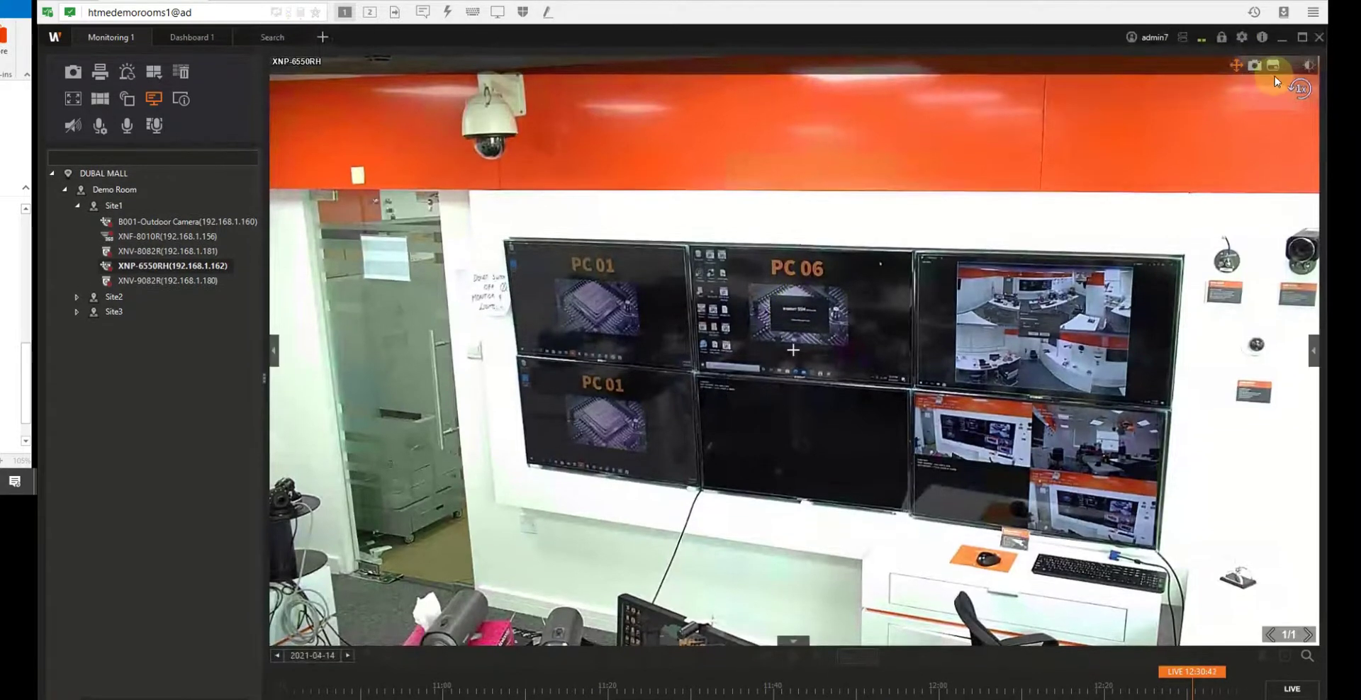
click(1283, 41)
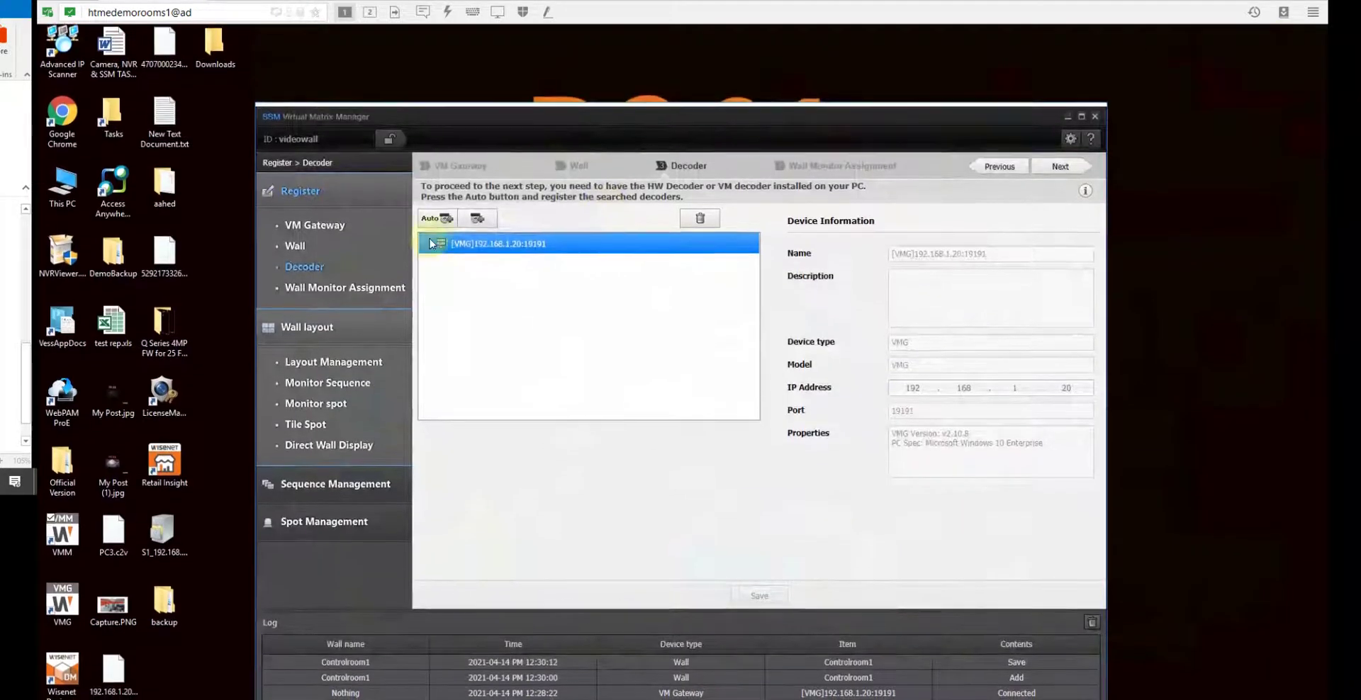
Auto-search for decoders and register the VMD at 192.168.1.11 with the gateway.
click(440, 221)
click(678, 298)
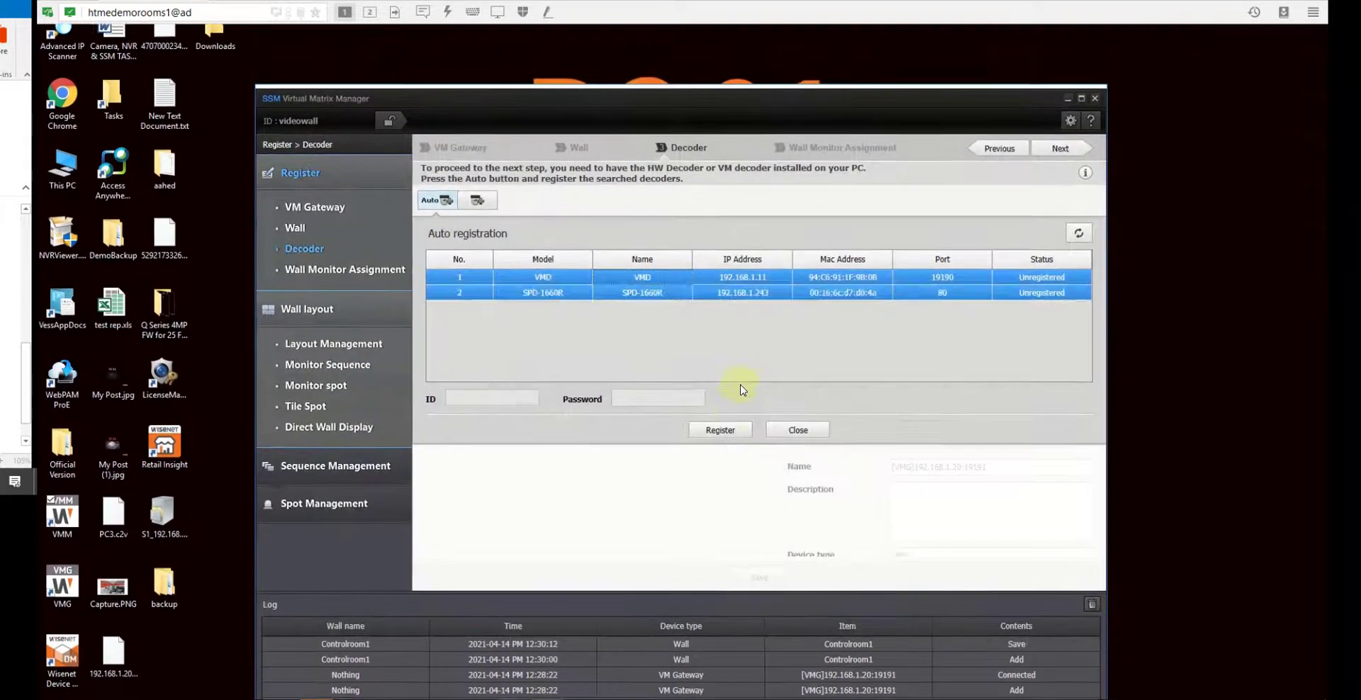
click(734, 419)
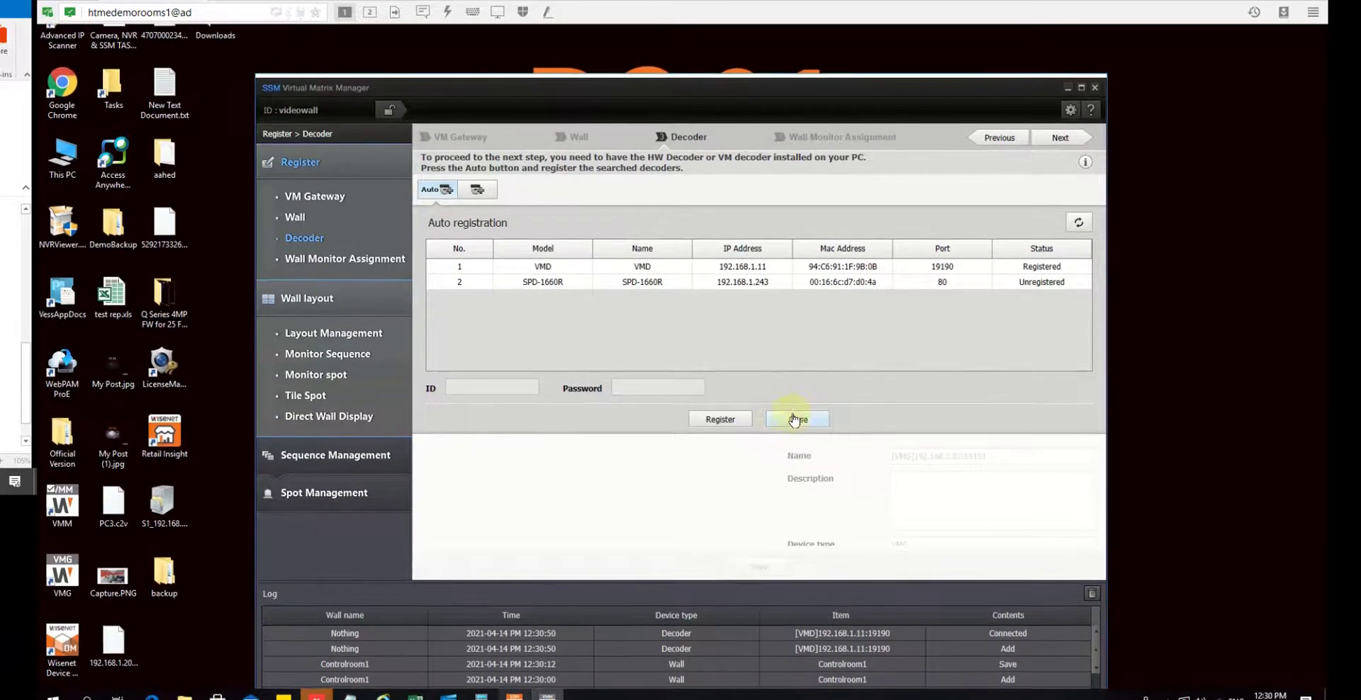
click(800, 415)
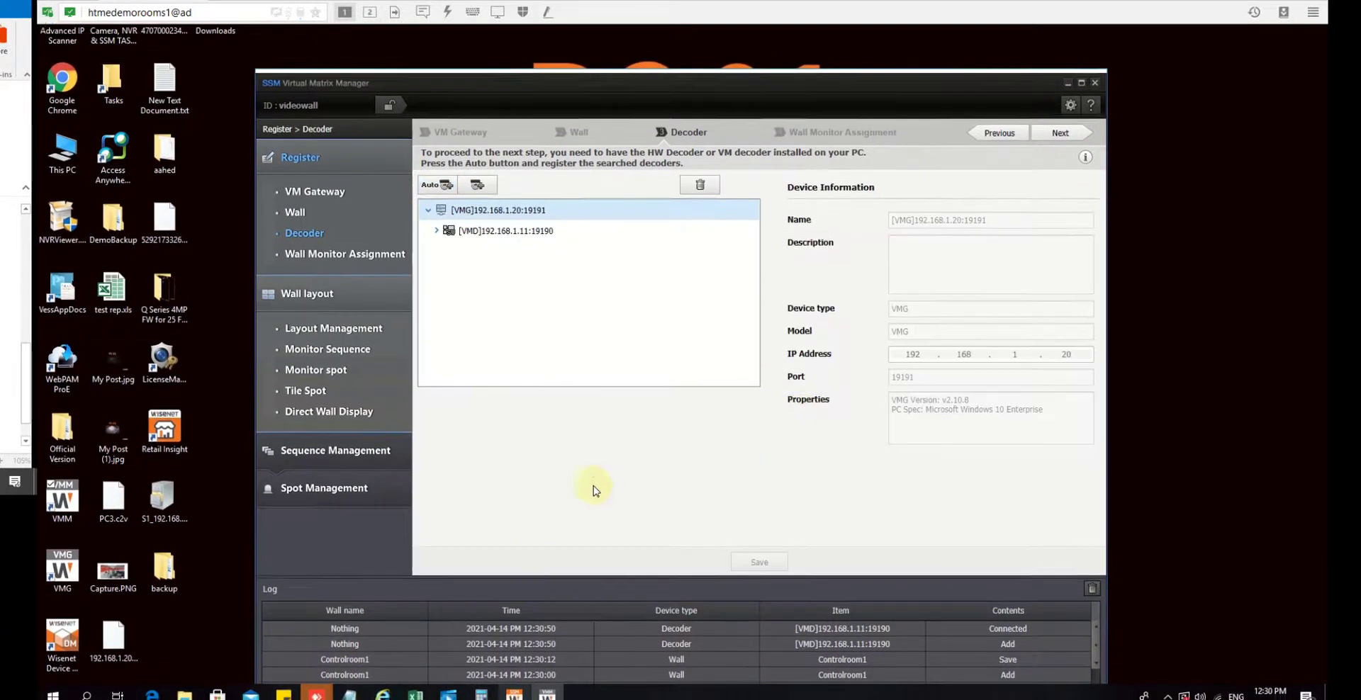
Switch to PC 06's remote session and inspect its VMD display, restoring the window and maximizing it again.
click(450, 664)
click(63, 493)
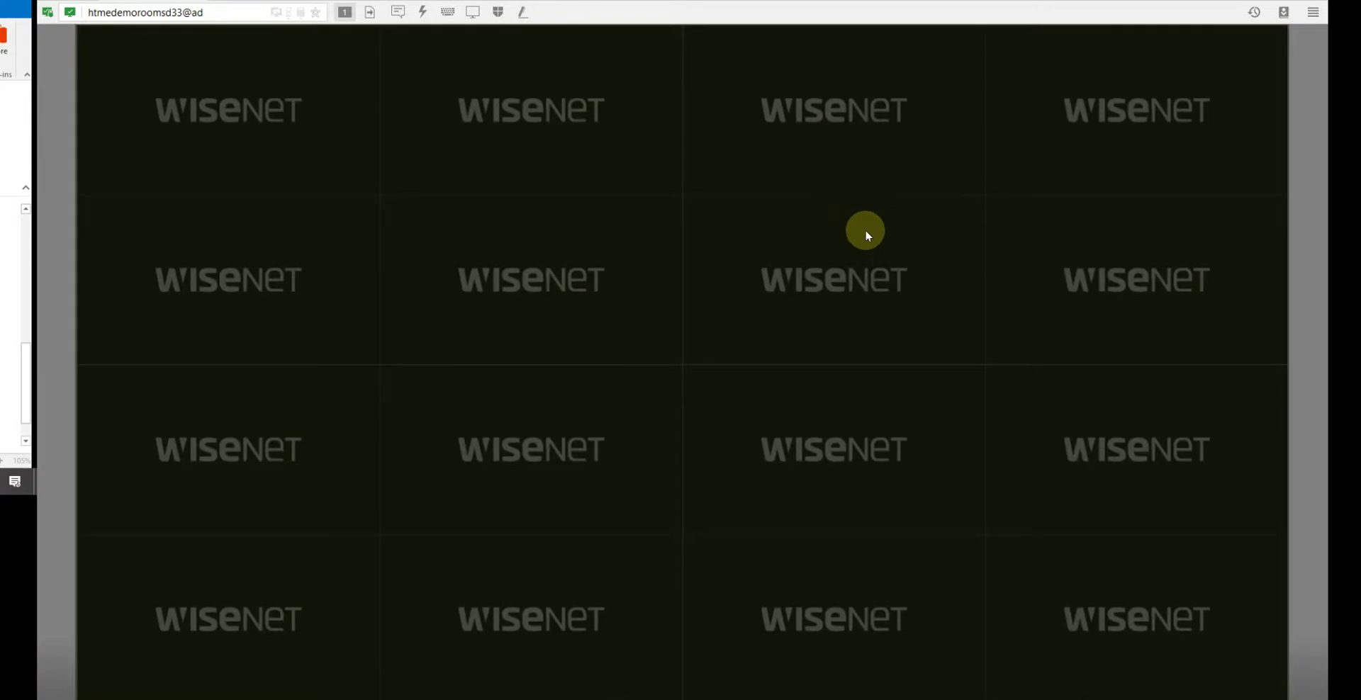
double_click(865, 231)
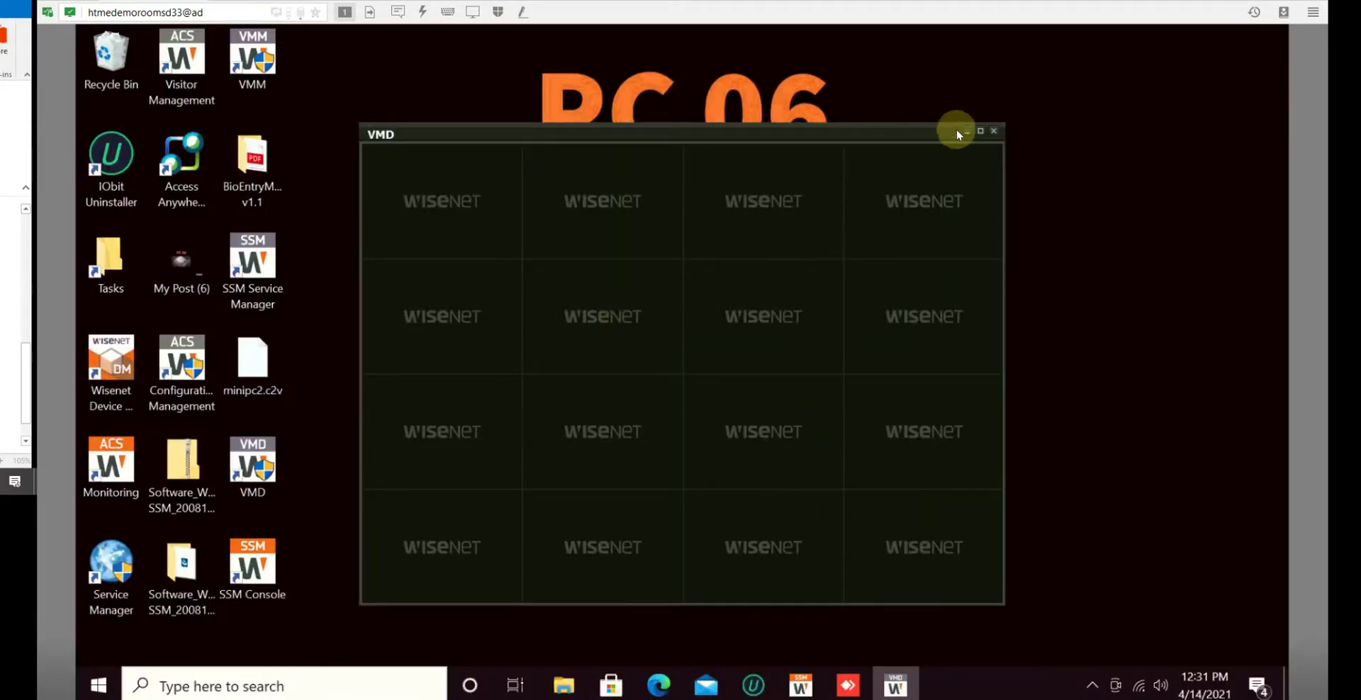
click(980, 132)
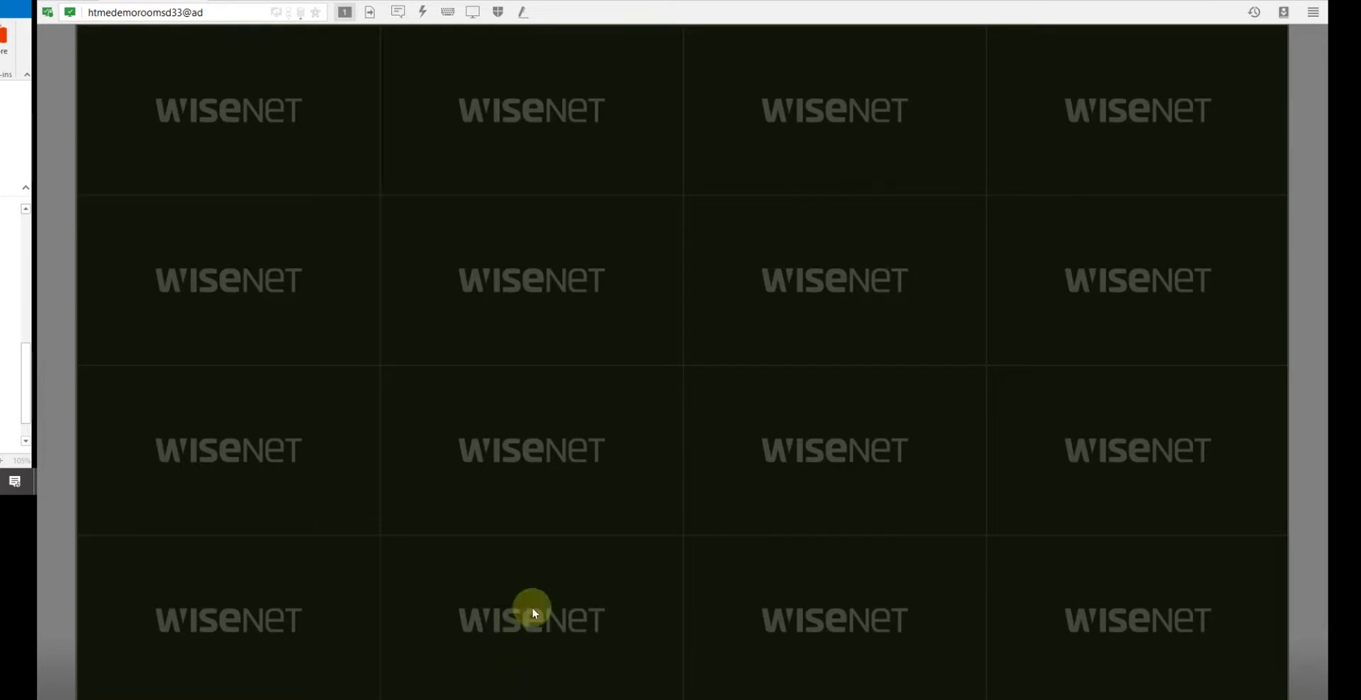
Return to PC 01 and zoom the XNP-6550RH live view onto the PC 06 monitor to examine its VMD display.
key(alt+Tab)
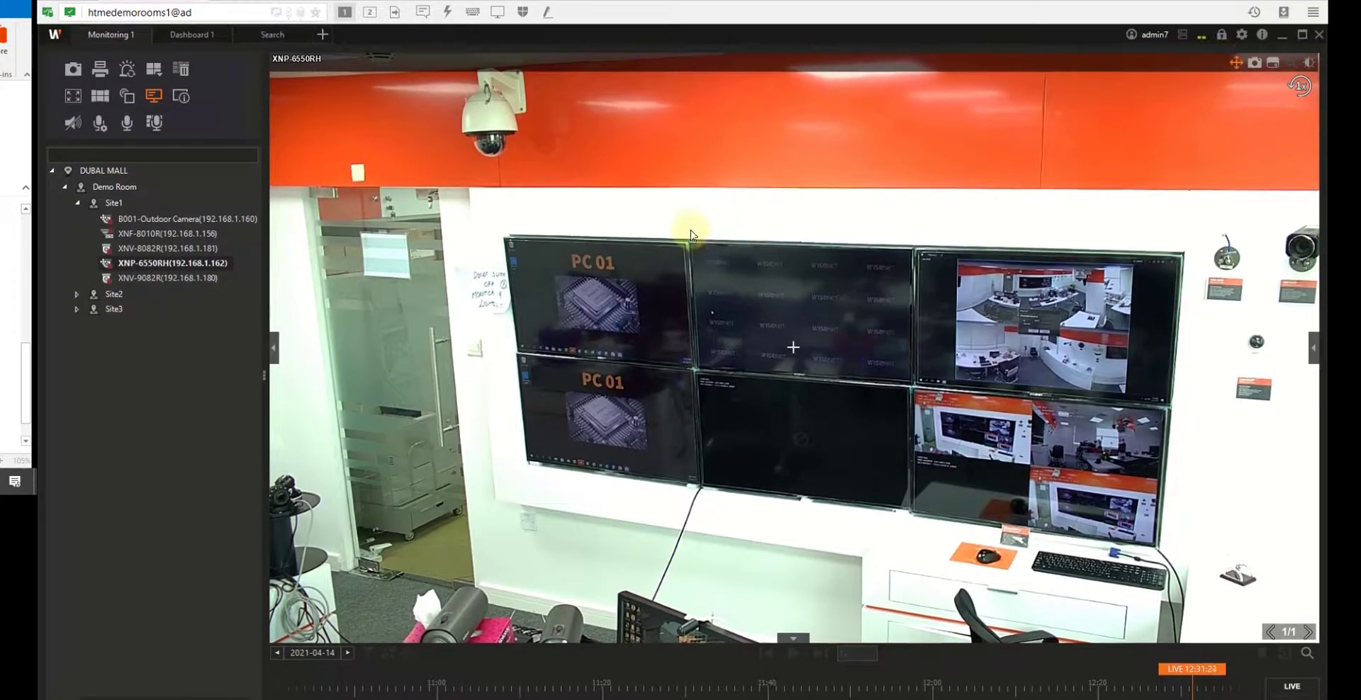
drag(680, 227, 922, 369)
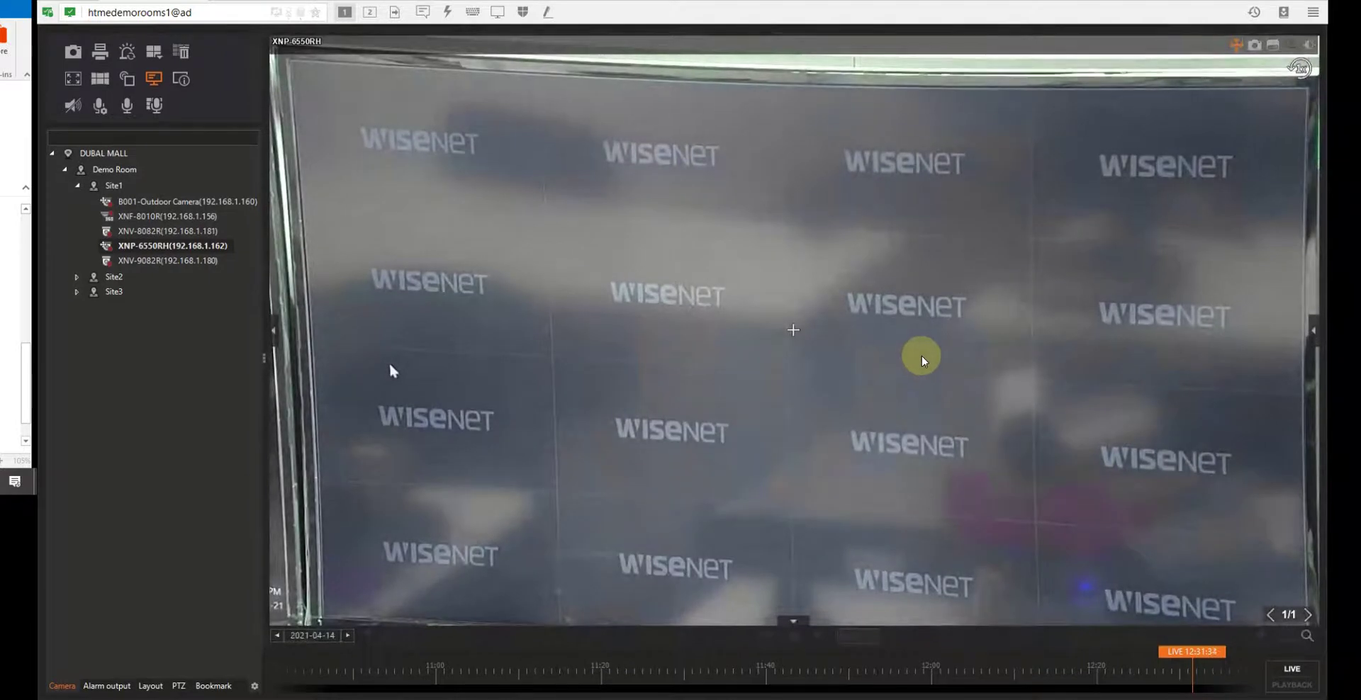
mouse_move(1292, 37)
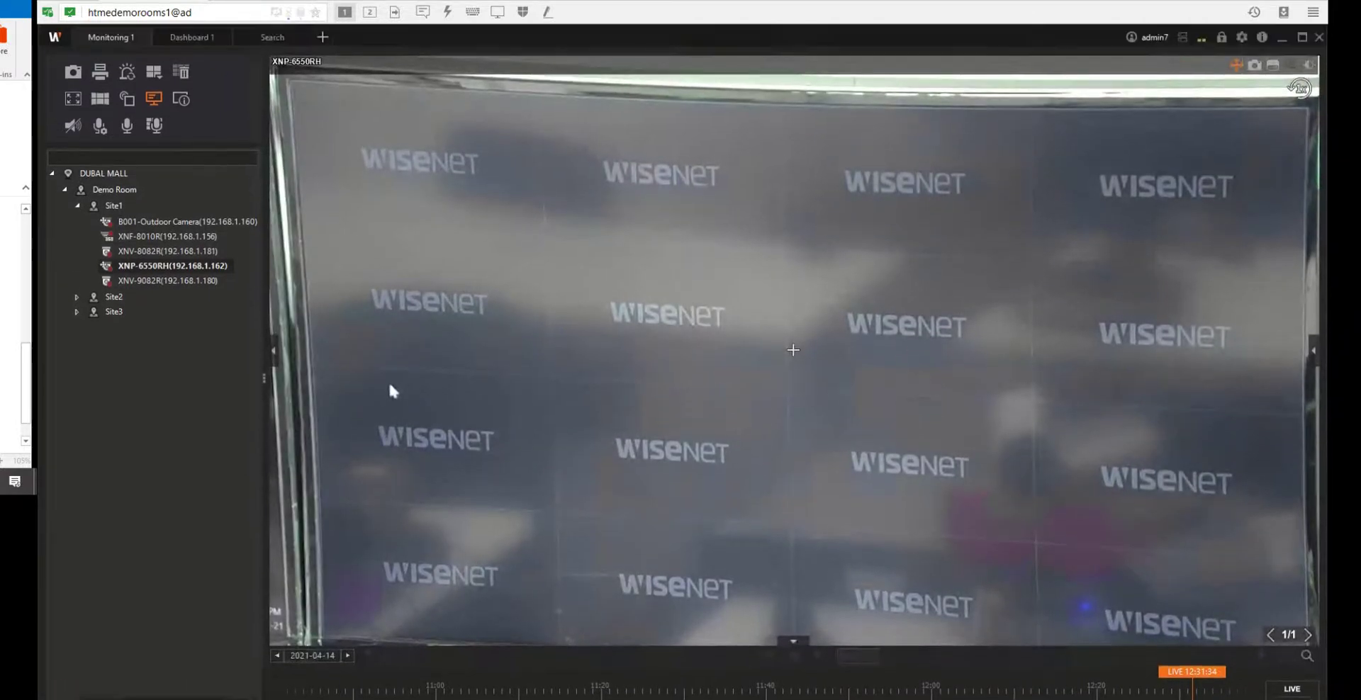
click(1282, 39)
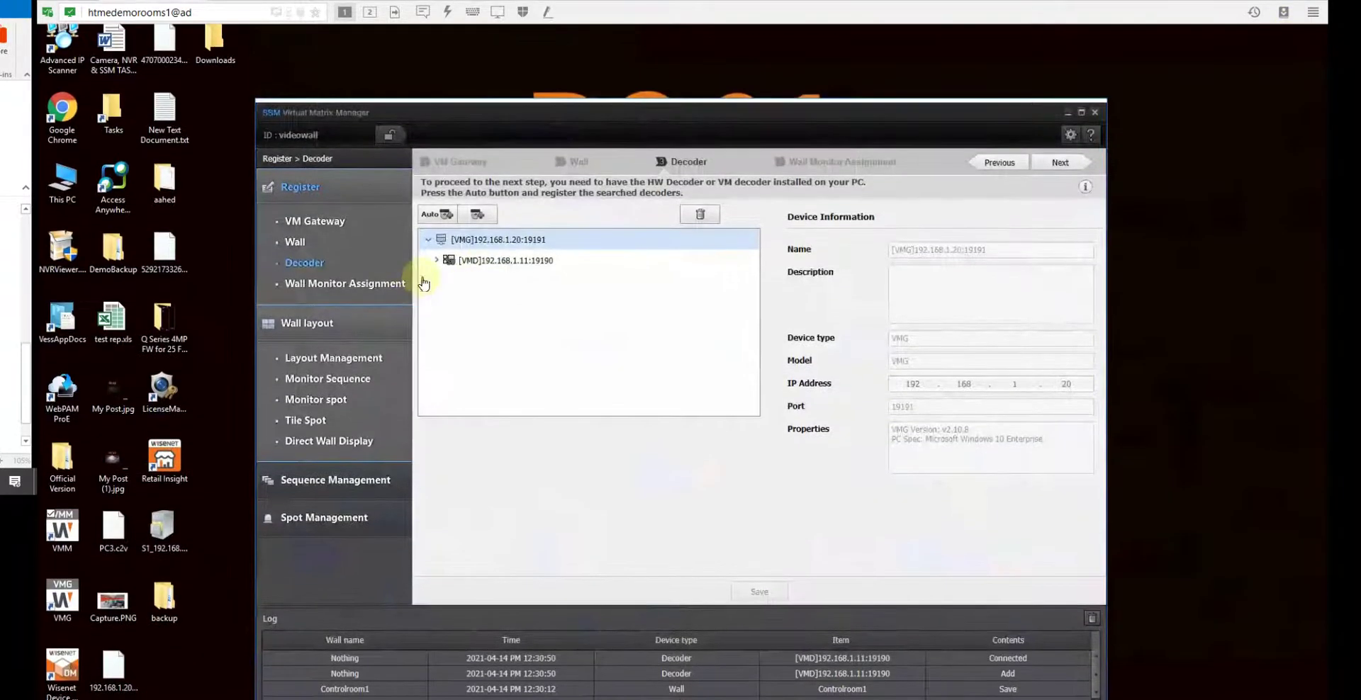
Check the VMD decoder's monitor in the decoder list, and assign its Monitor-1 to screen 1 of the Controlroom1 wall.
click(381, 284)
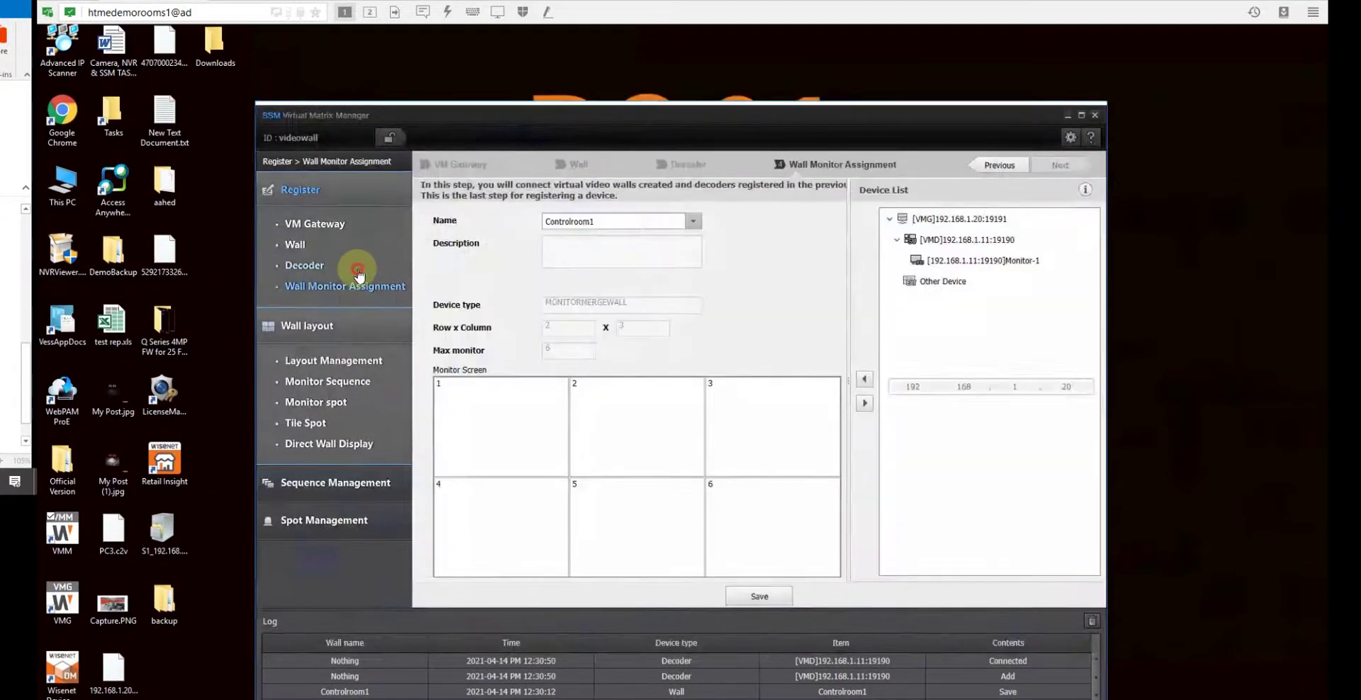
click(357, 268)
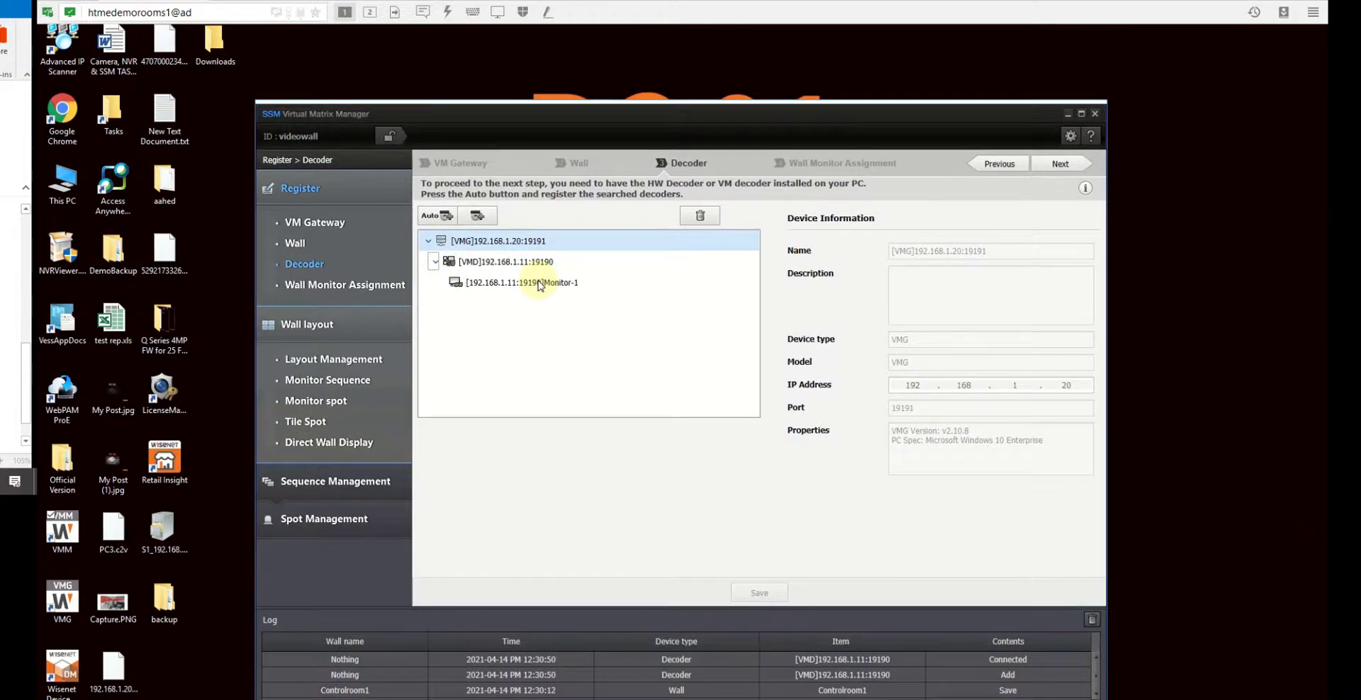
click(360, 285)
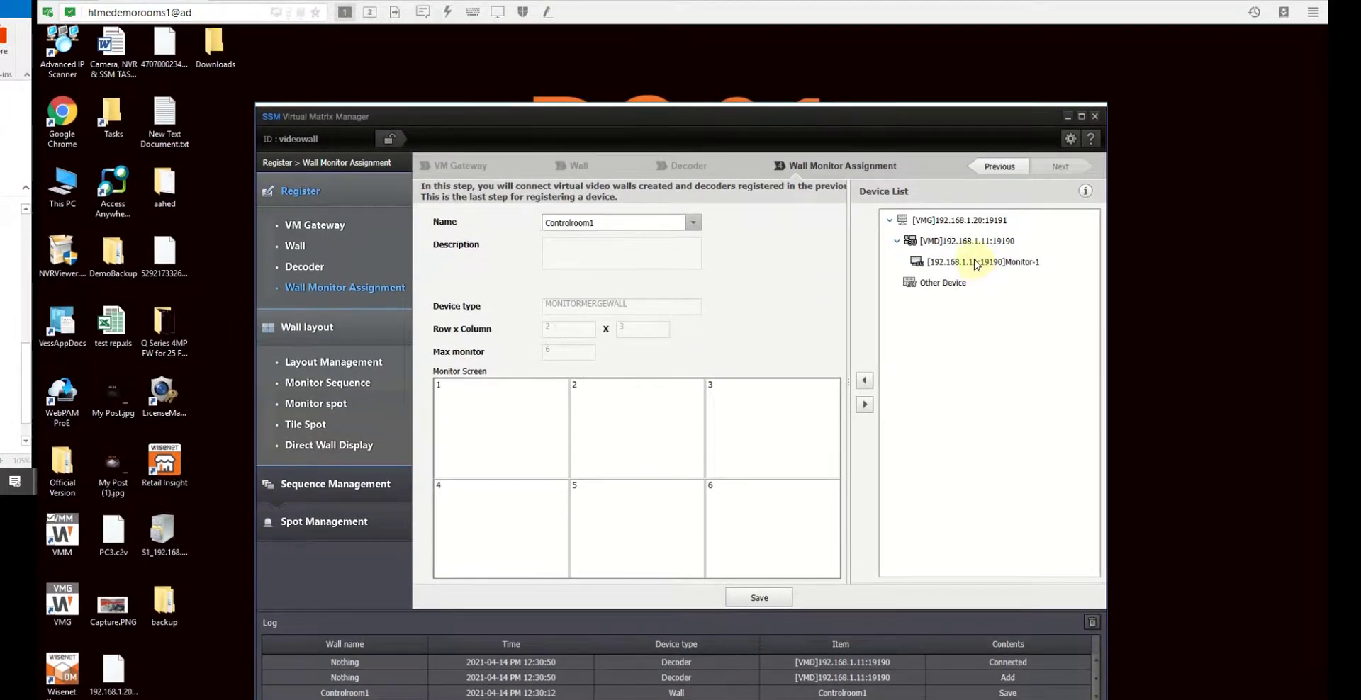
drag(975, 263, 513, 397)
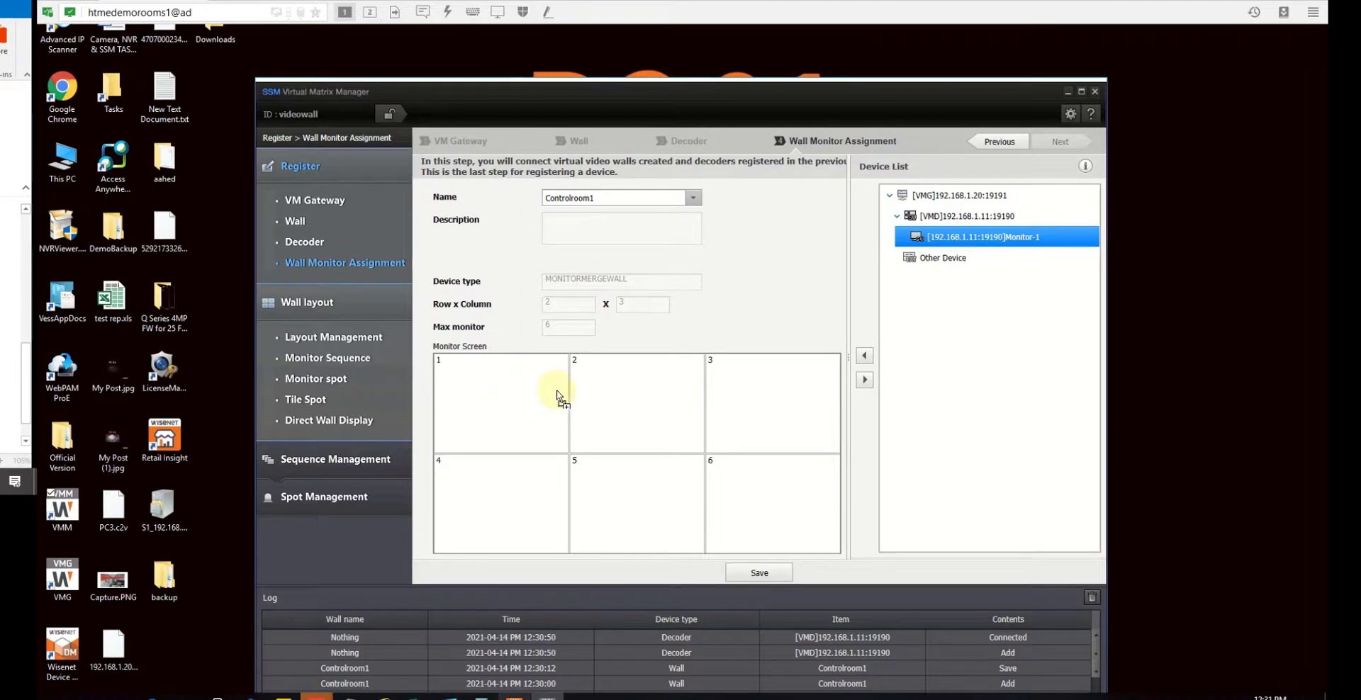
drag(559, 398, 952, 254)
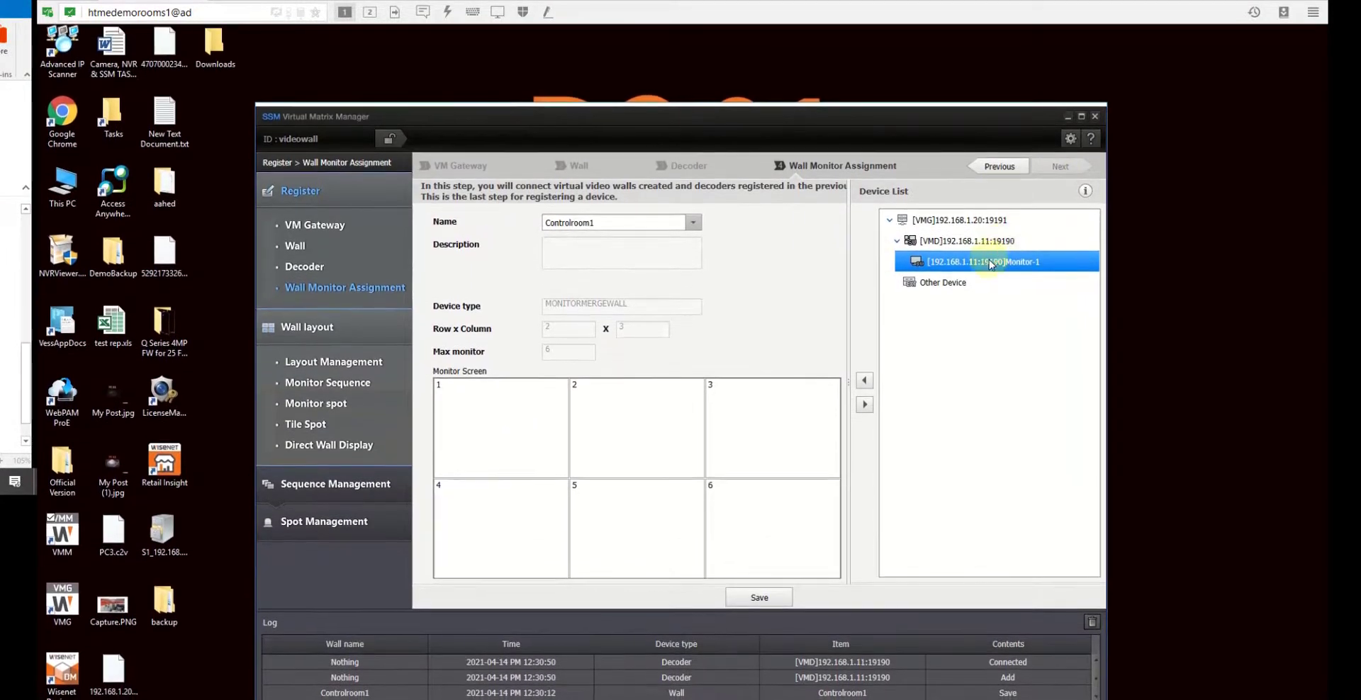
drag(968, 262, 486, 414)
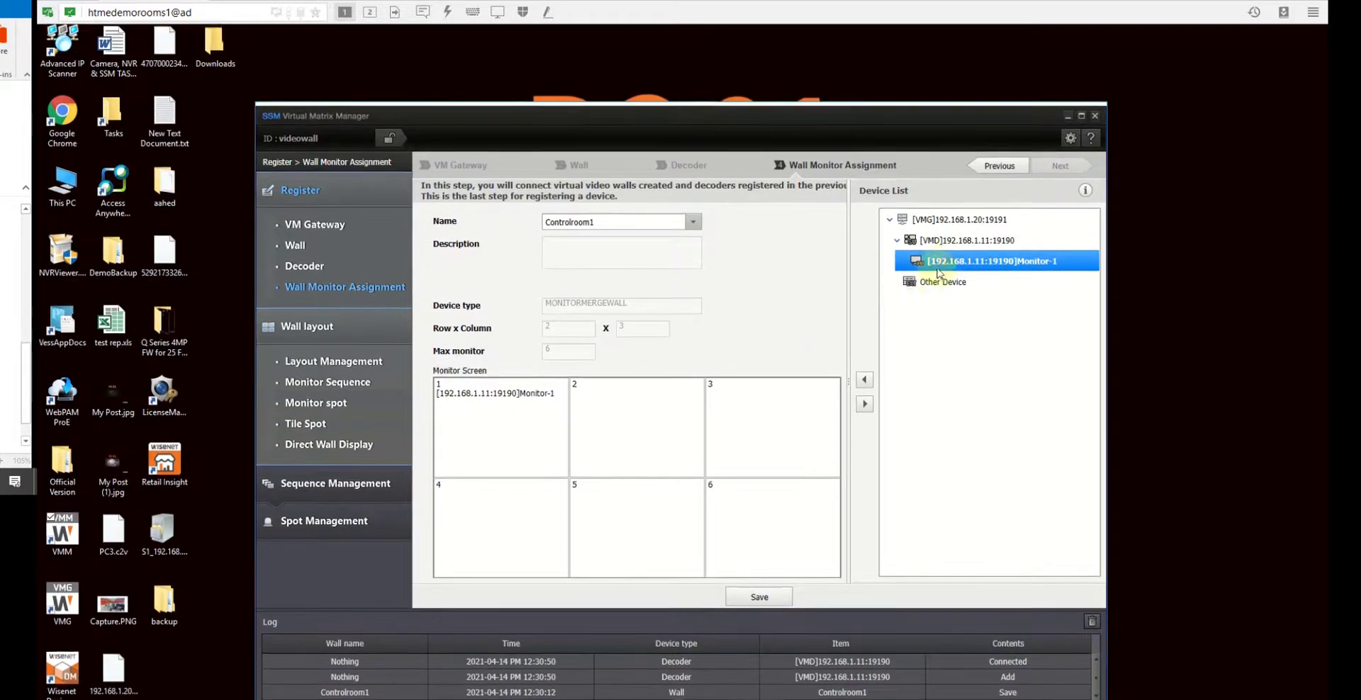
Try to assign Monitor-1 to screen 2 as well, and select other screens of the Controlroom1 wall in turn.
drag(943, 273, 628, 408)
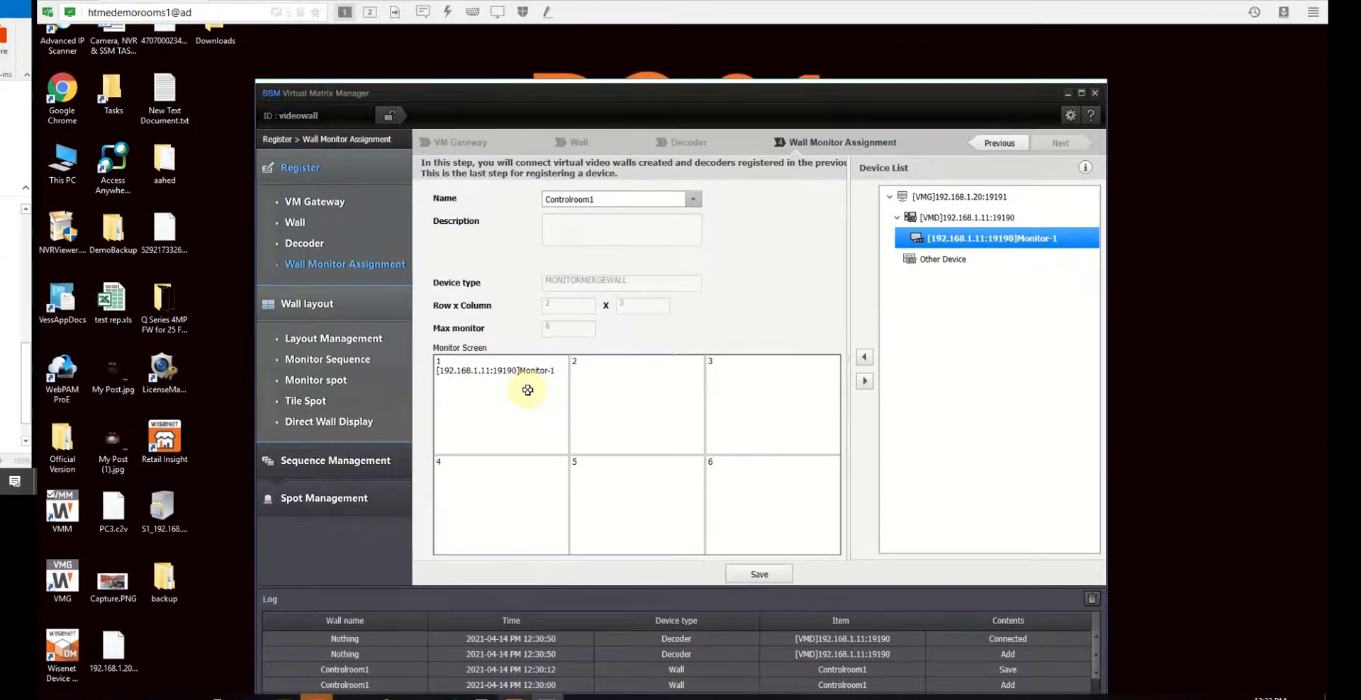
click(751, 409)
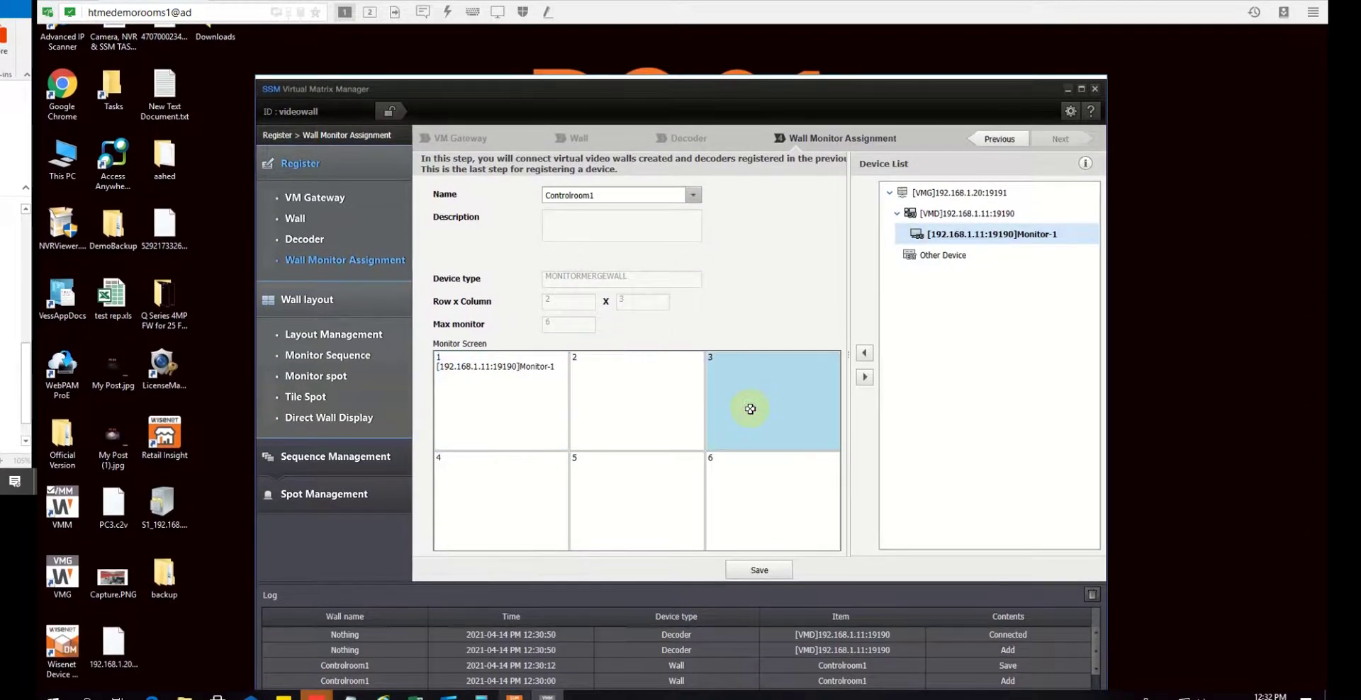
click(490, 418)
click(471, 489)
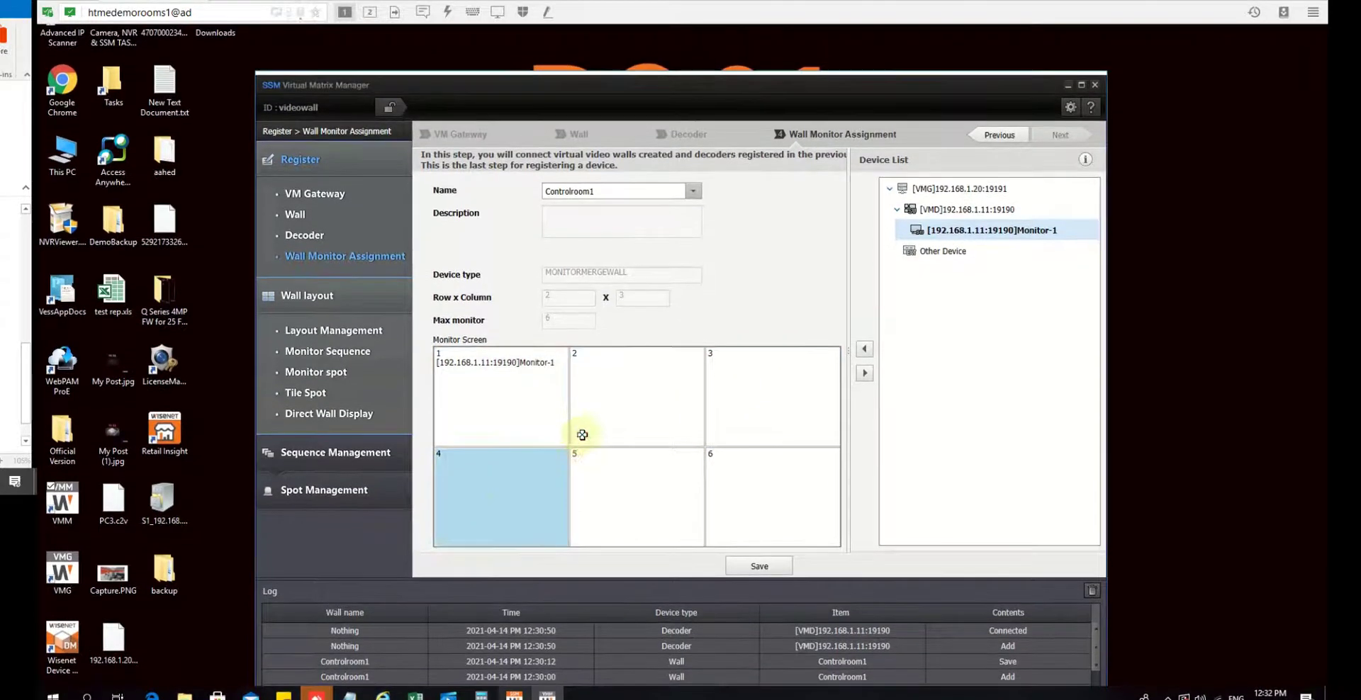
click(584, 434)
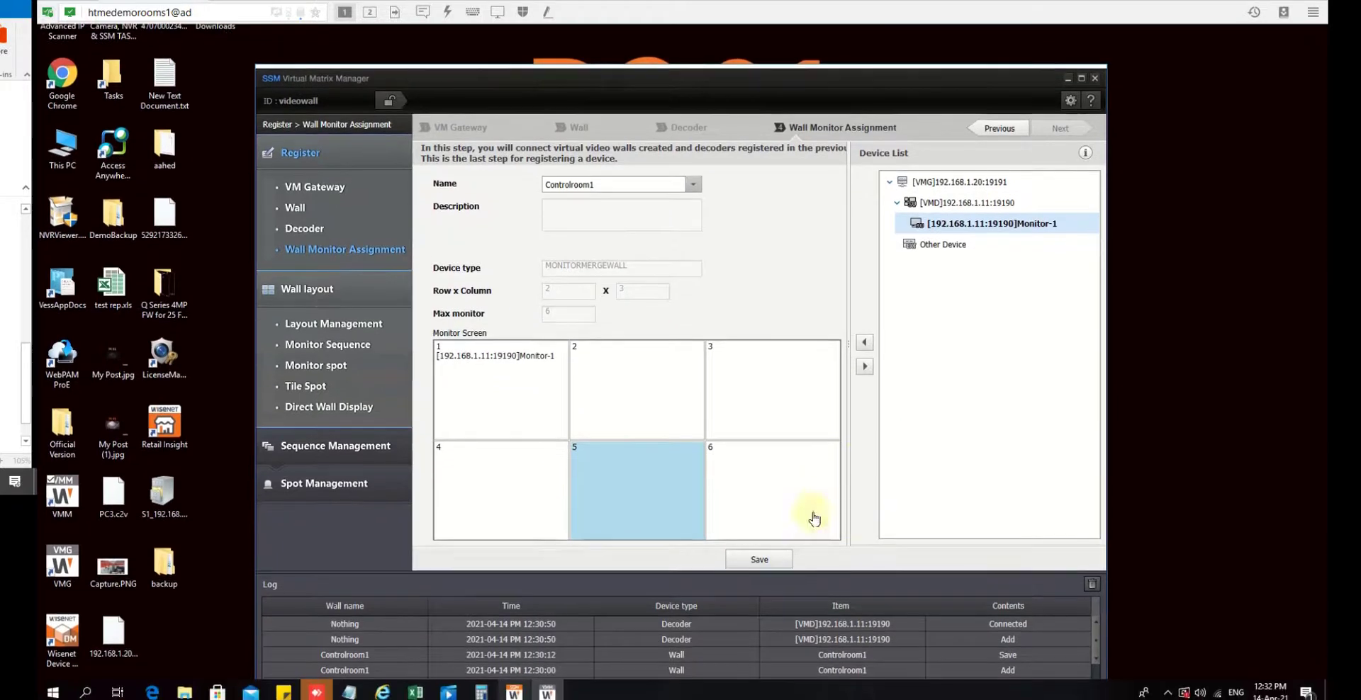
Move the 192.168.1.11:19190 Monitor-1 assignment from screen 1 to screen 2 of the Controlroom1 wall and save it.
click(510, 418)
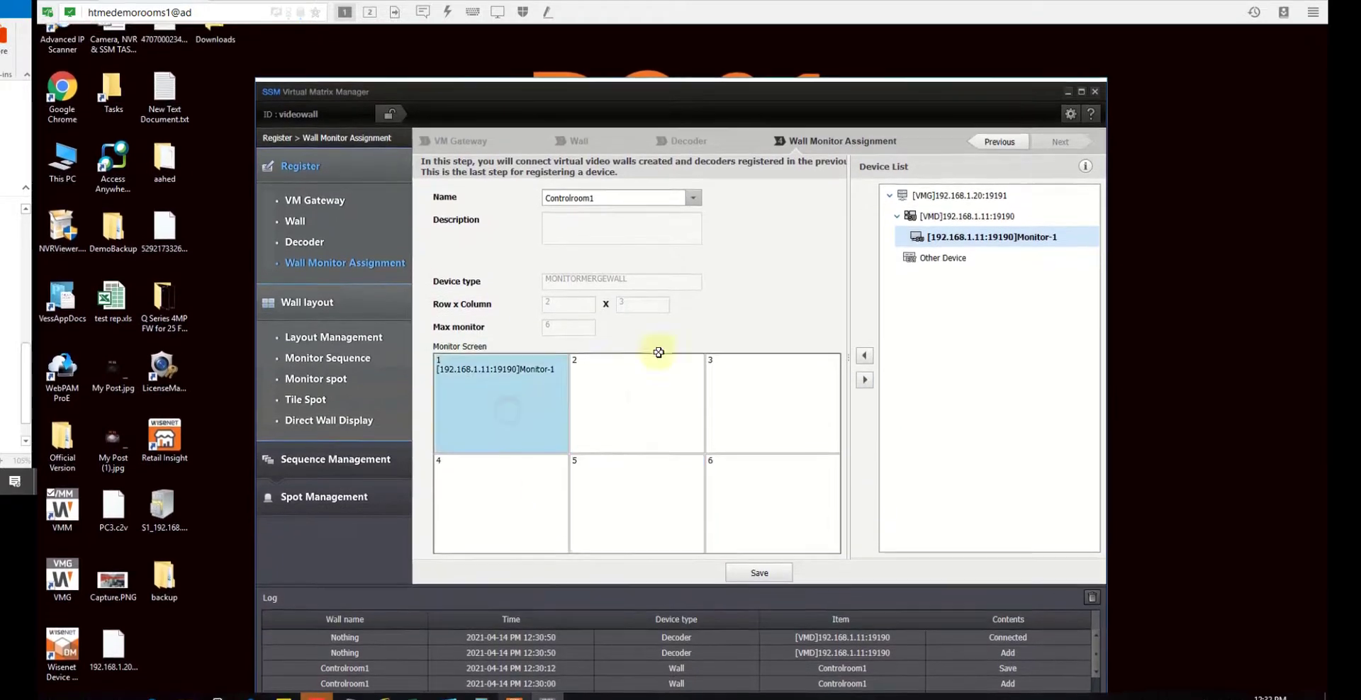
click(922, 265)
drag(922, 270, 642, 415)
click(760, 559)
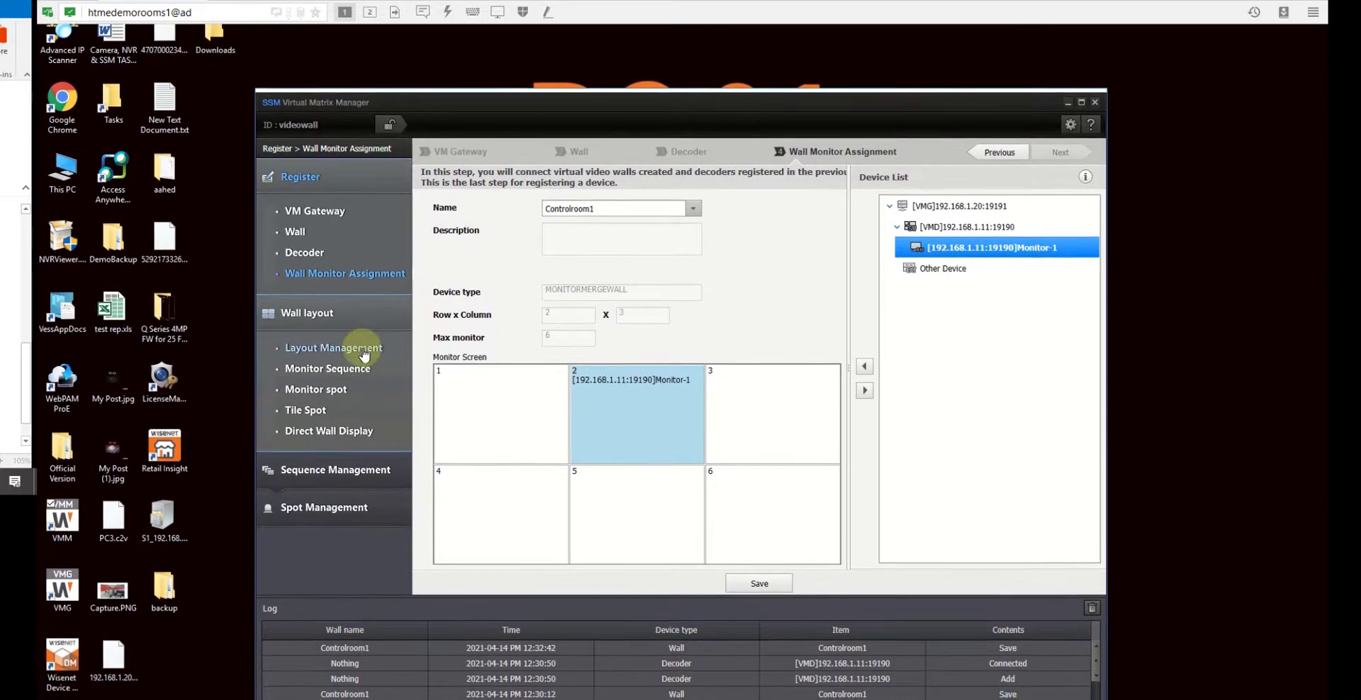
Go to wall layout management for Controlroom1 and add a wall layout named Wall Layout1.
click(364, 354)
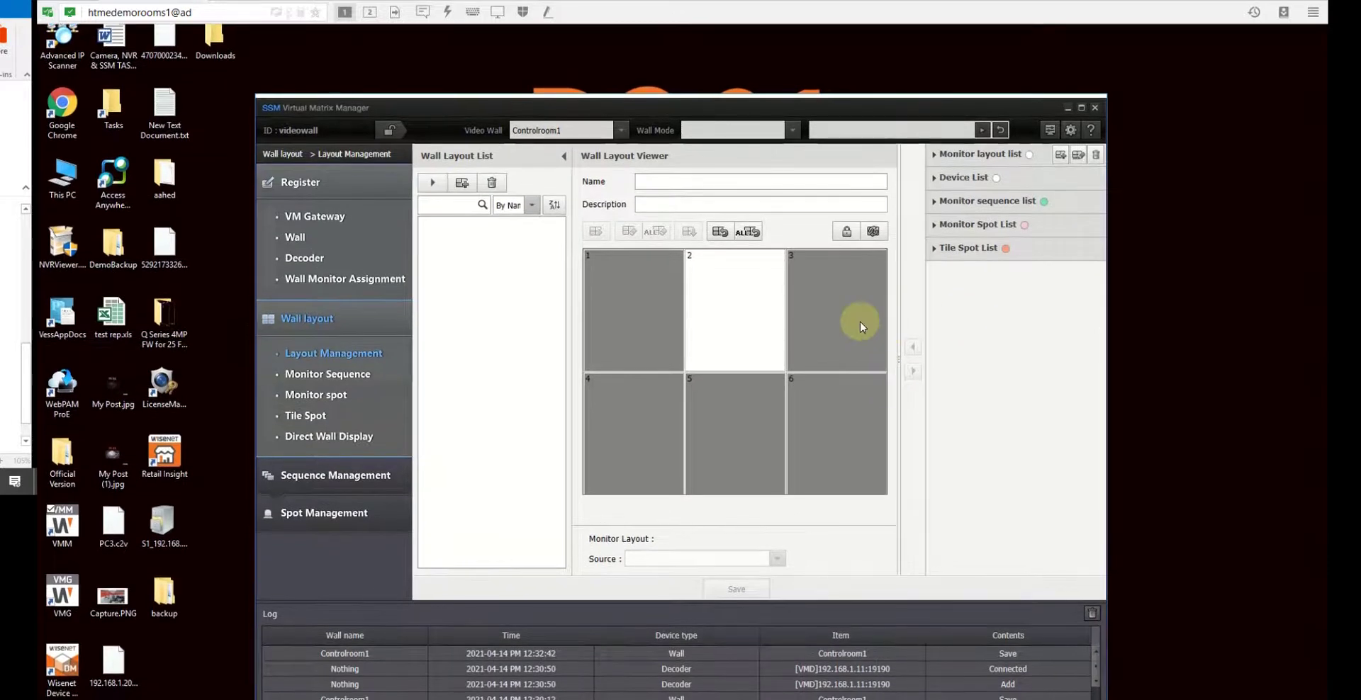
click(721, 303)
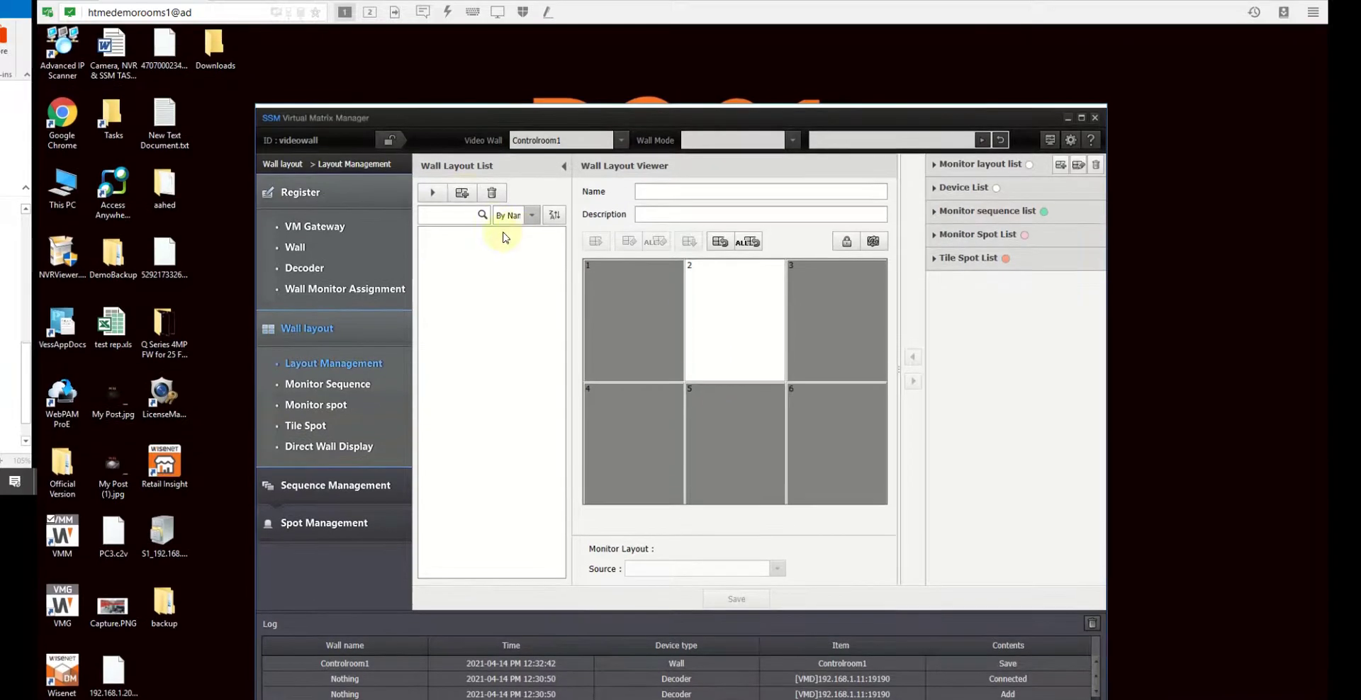
click(462, 193)
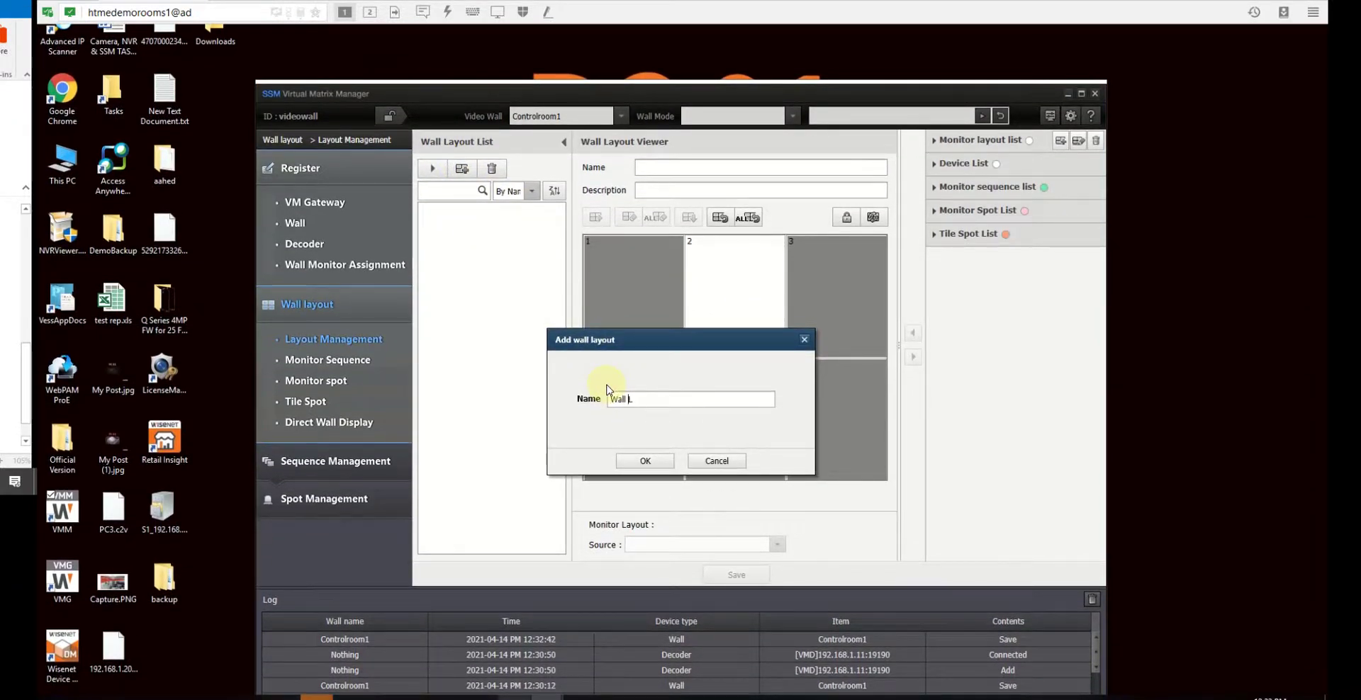
click(642, 459)
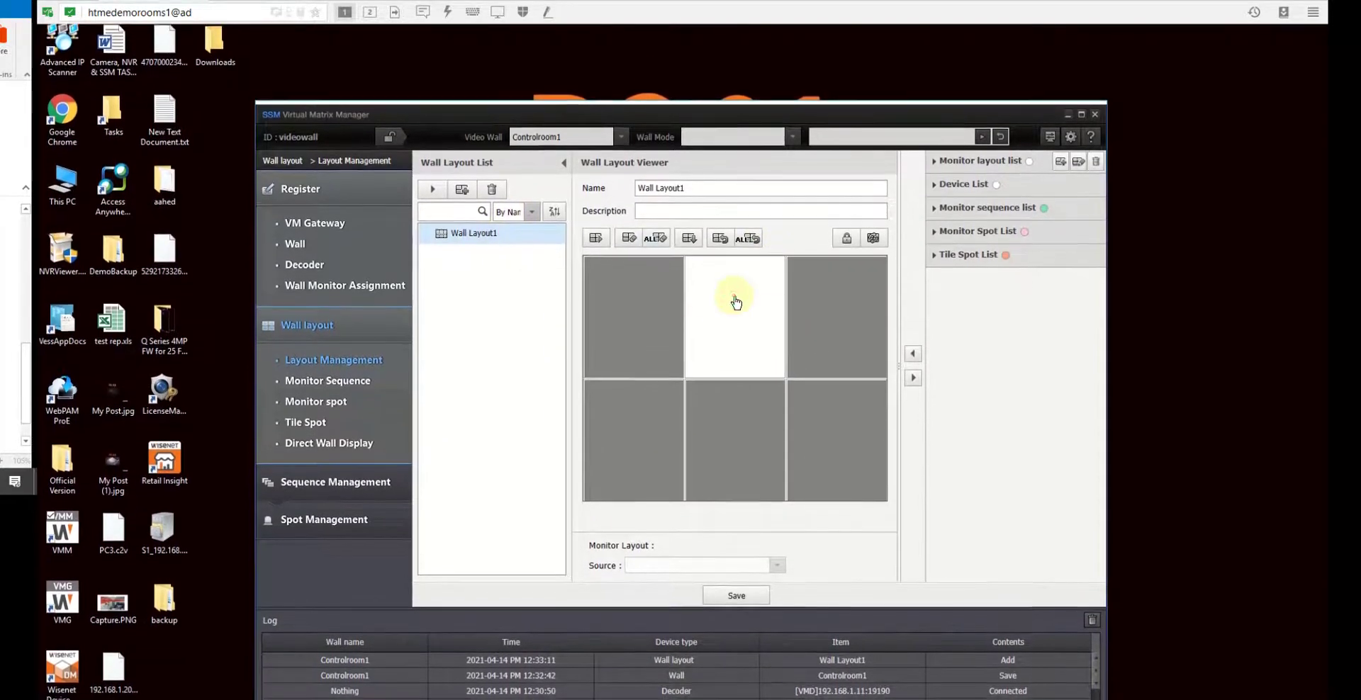
Place the Site1 camera XNV-8082R on screen 2 of Wall Layout1 using the 4-camera pattern.
click(708, 299)
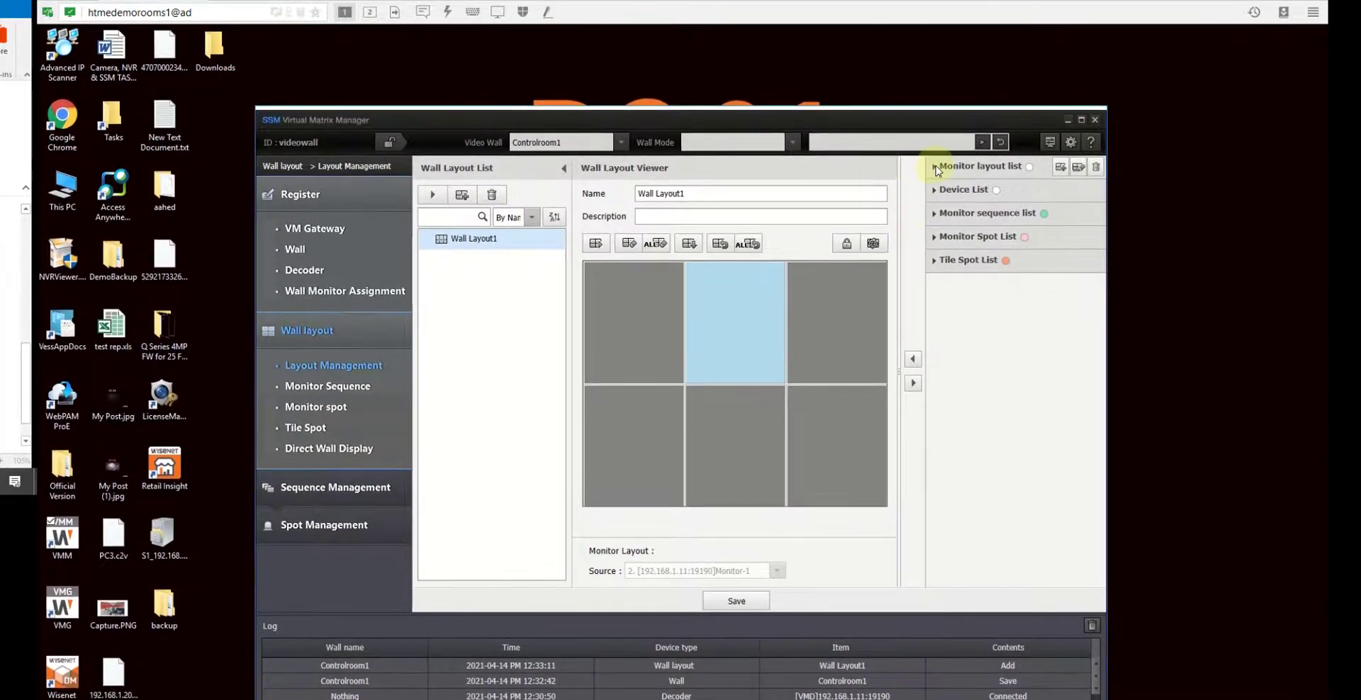
click(936, 191)
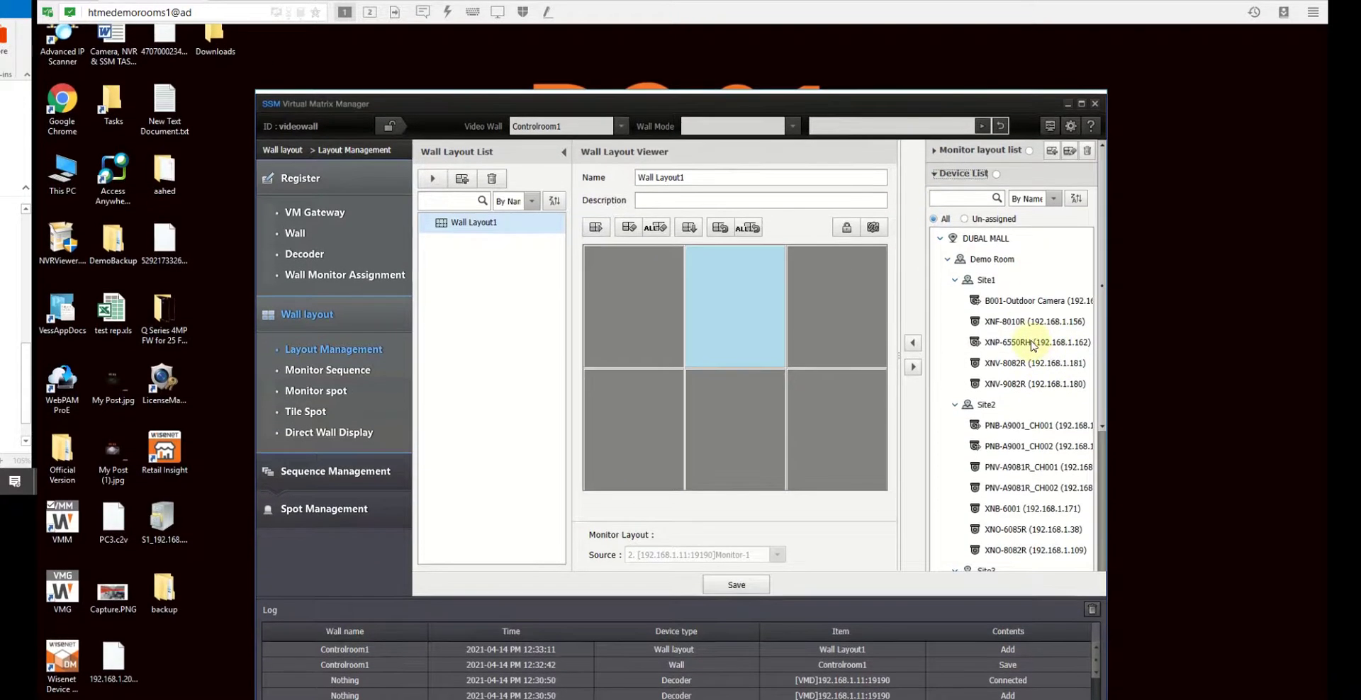
click(1035, 343)
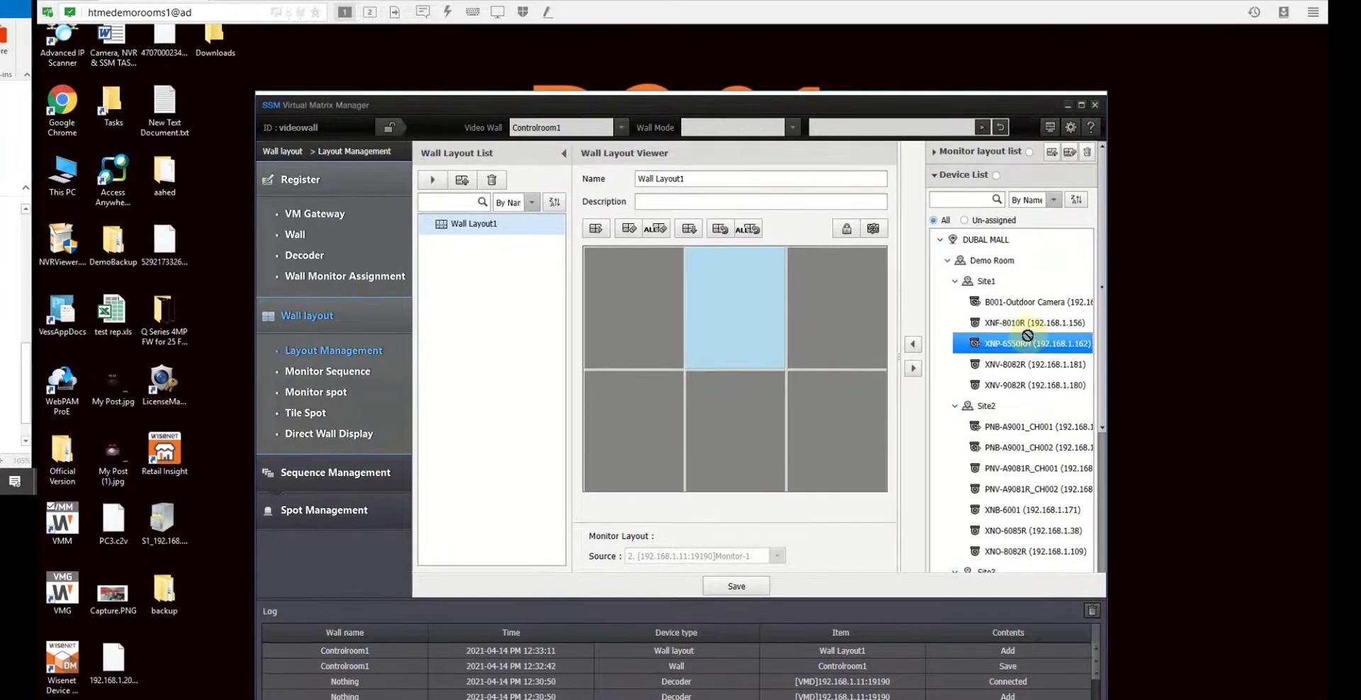
click(1026, 326)
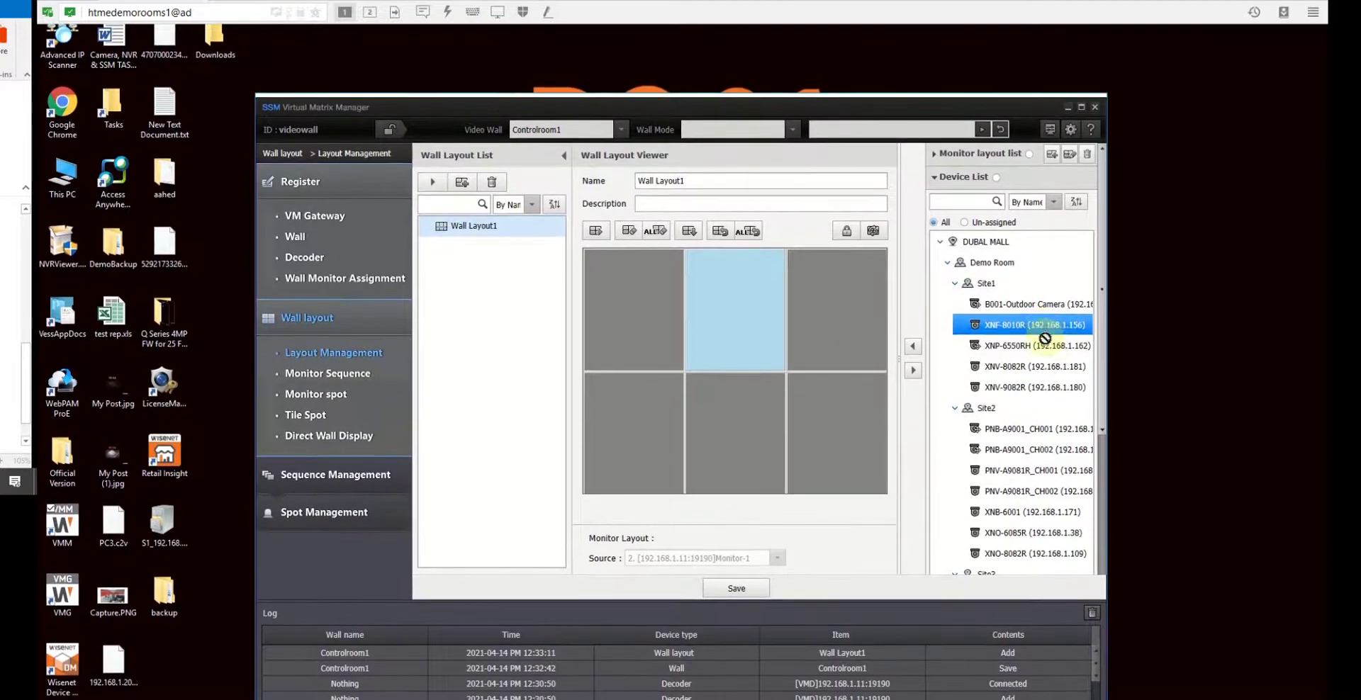
click(1026, 364)
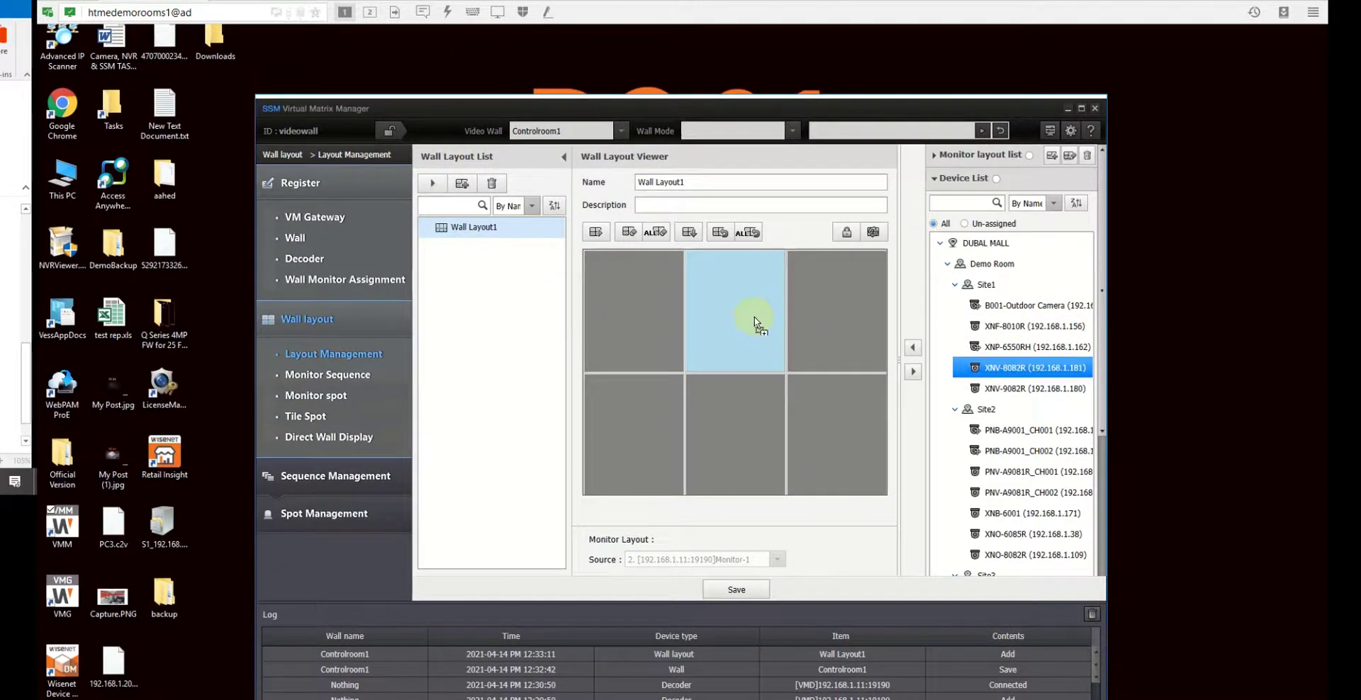
drag(757, 323, 724, 334)
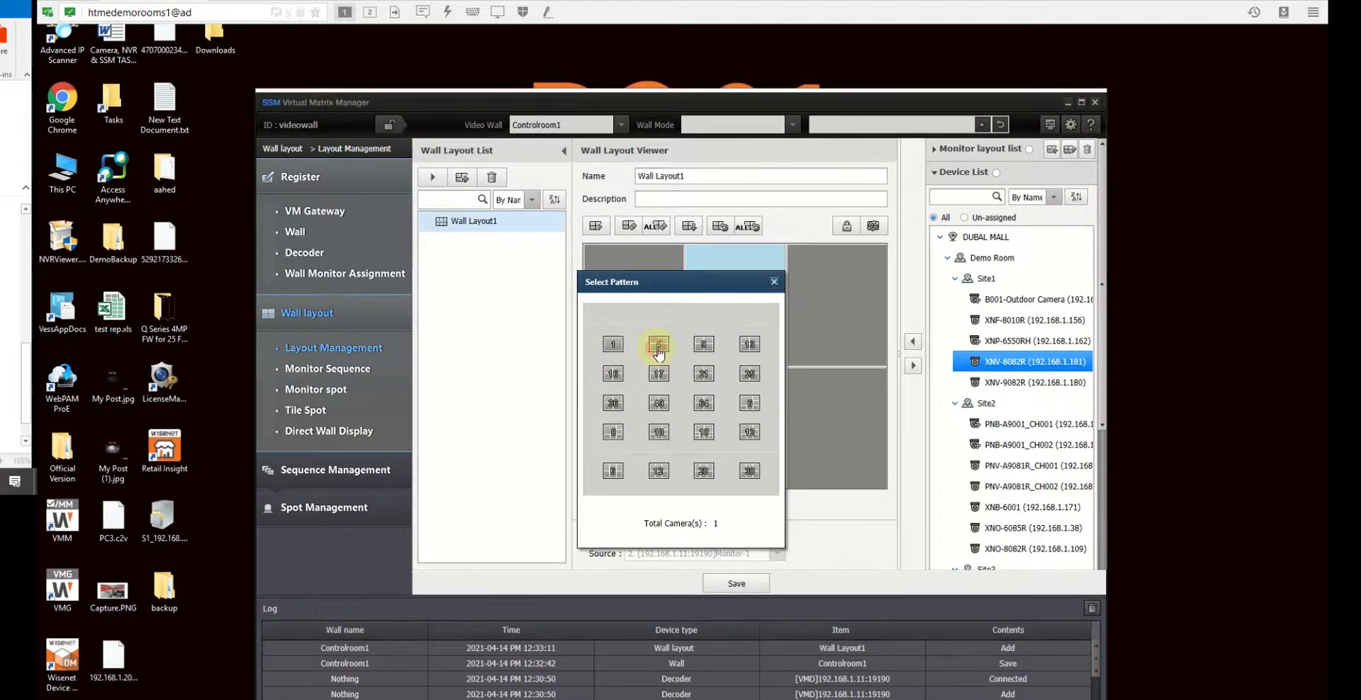
click(658, 346)
Save the changes to Wall Layout1, and check the wall display in the monitoring client's XNP-6550RH live view.
click(732, 560)
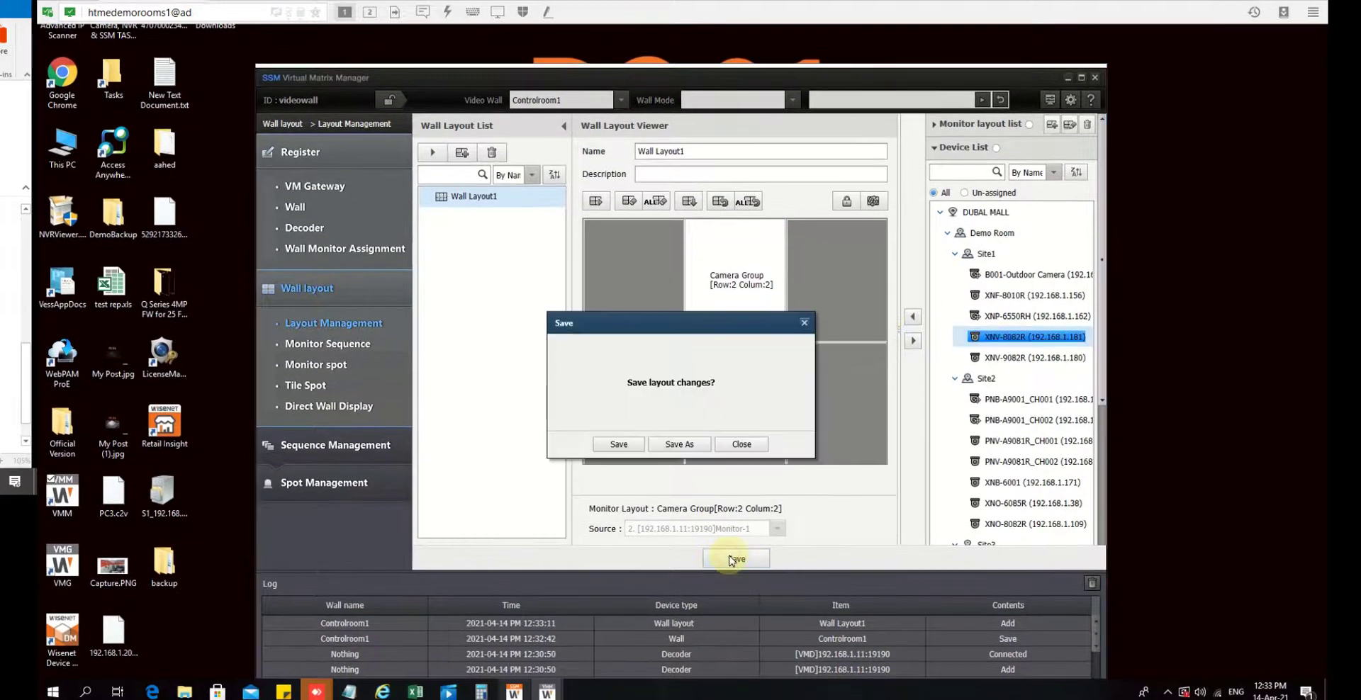
click(611, 451)
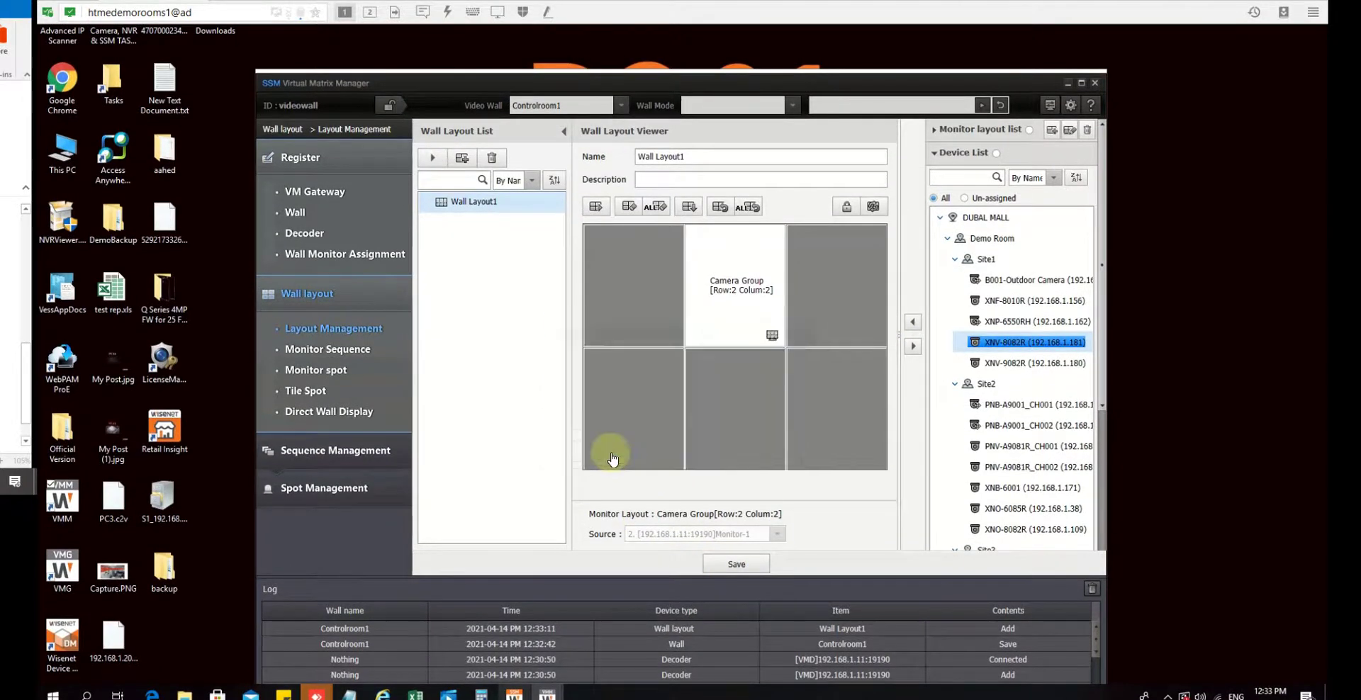
click(620, 438)
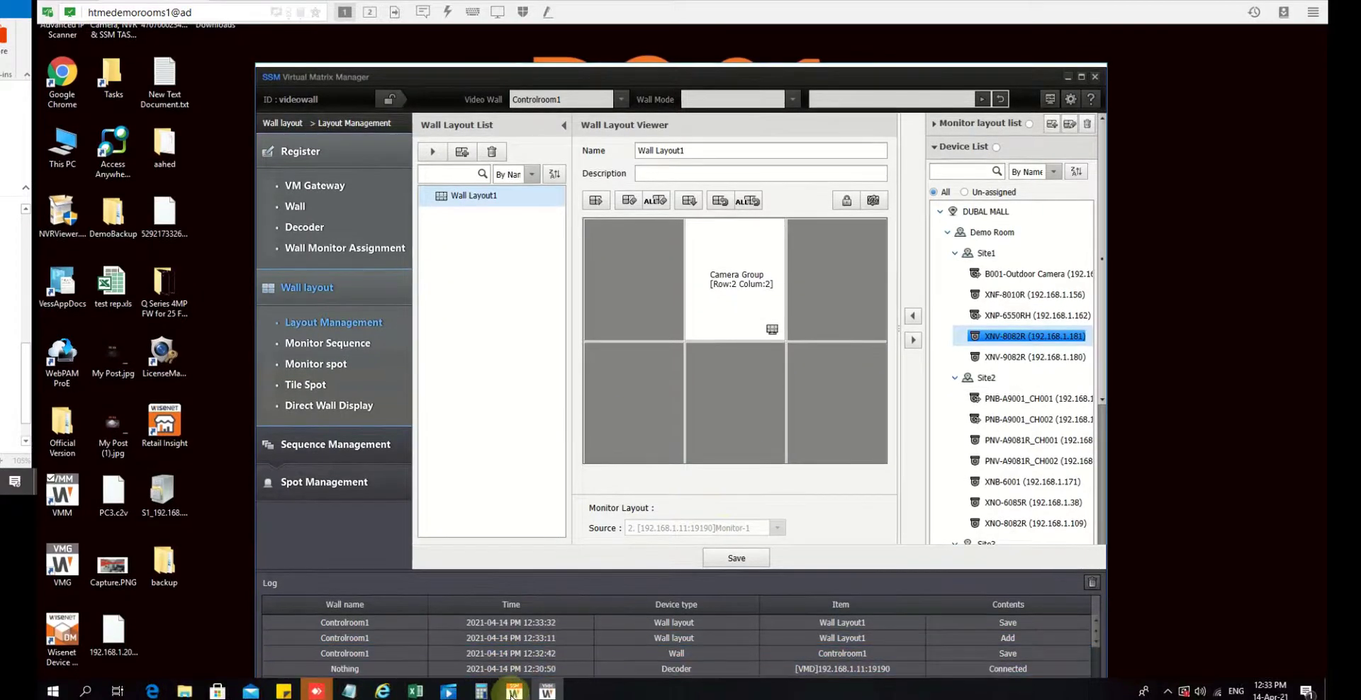
click(514, 690)
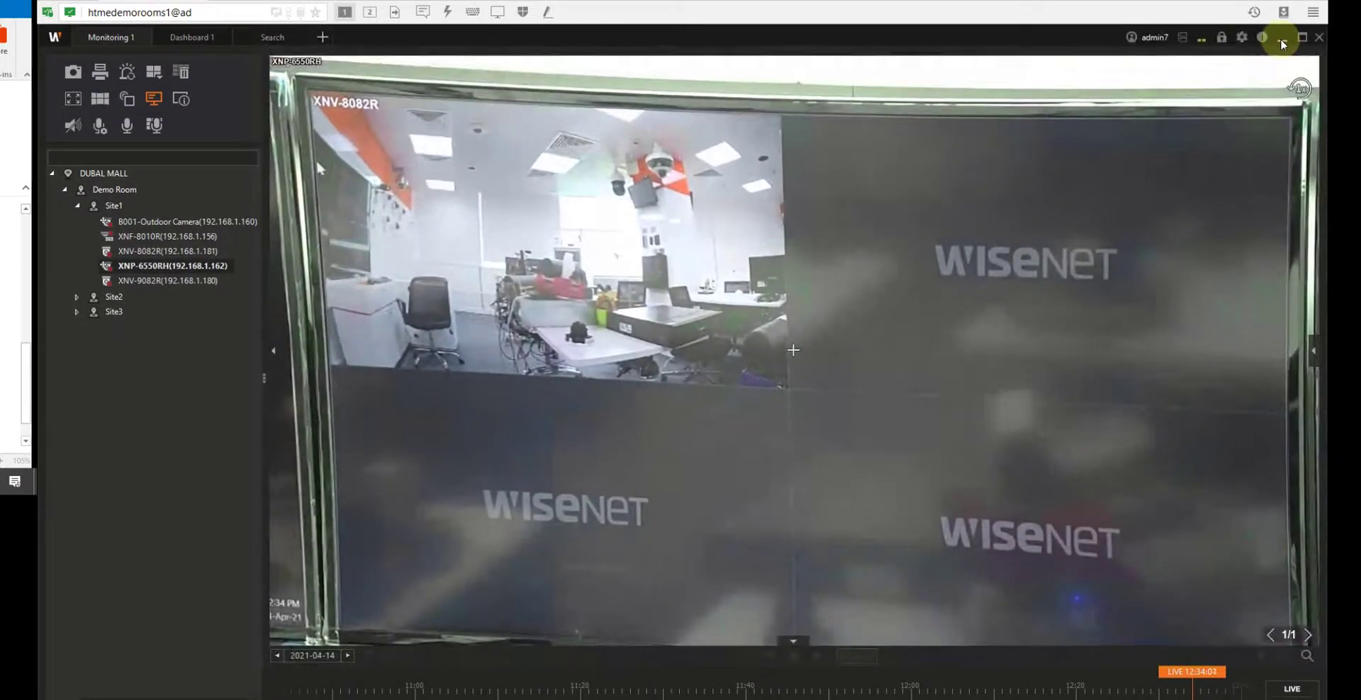
click(1281, 37)
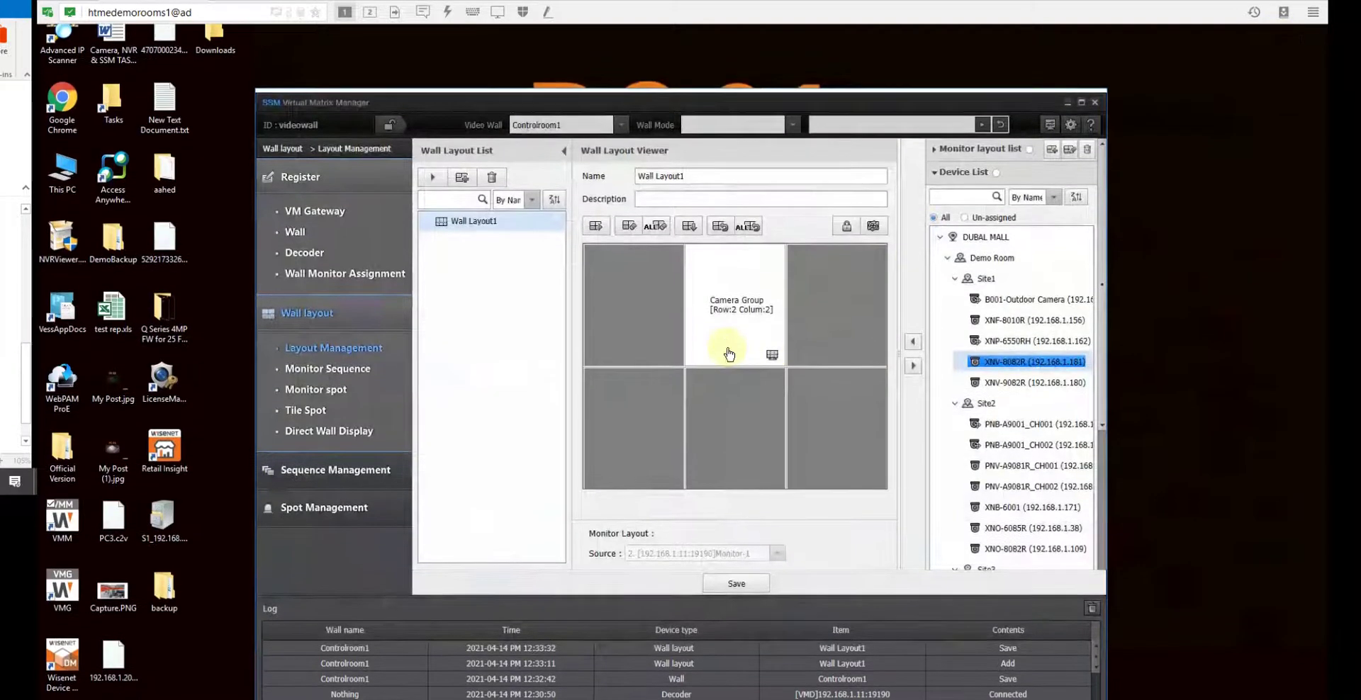
Fill screen 2's camera group with XNV-9082R in tile 2, XNF-8010R in tile 3 and XNP-6550RH in tile 4, and save the layout.
click(730, 336)
double_click(730, 339)
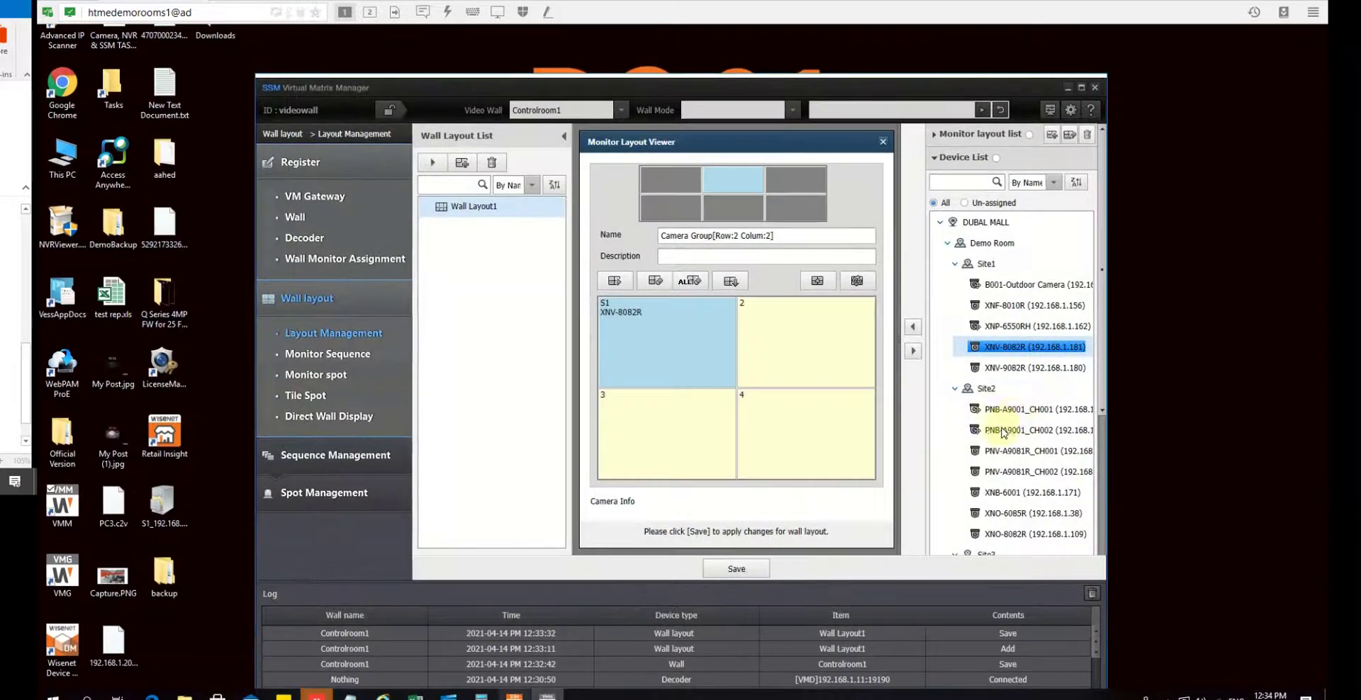
click(993, 369)
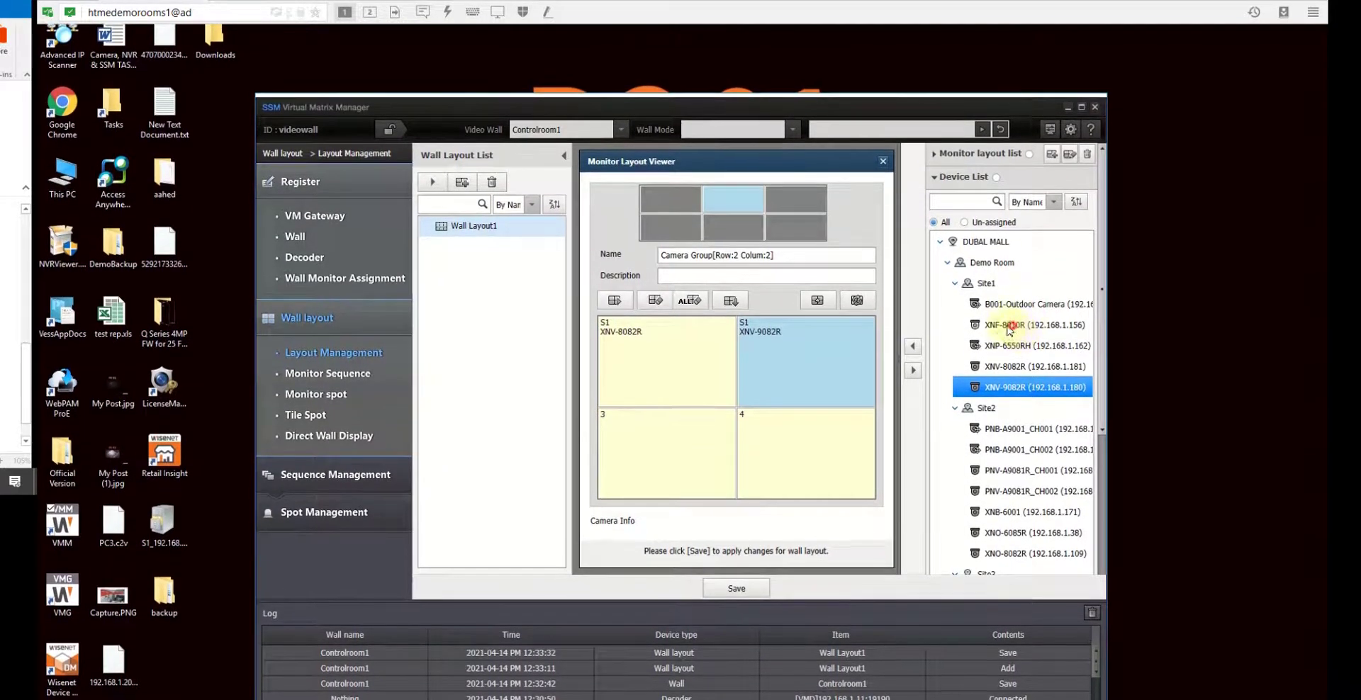
drag(1000, 322, 686, 416)
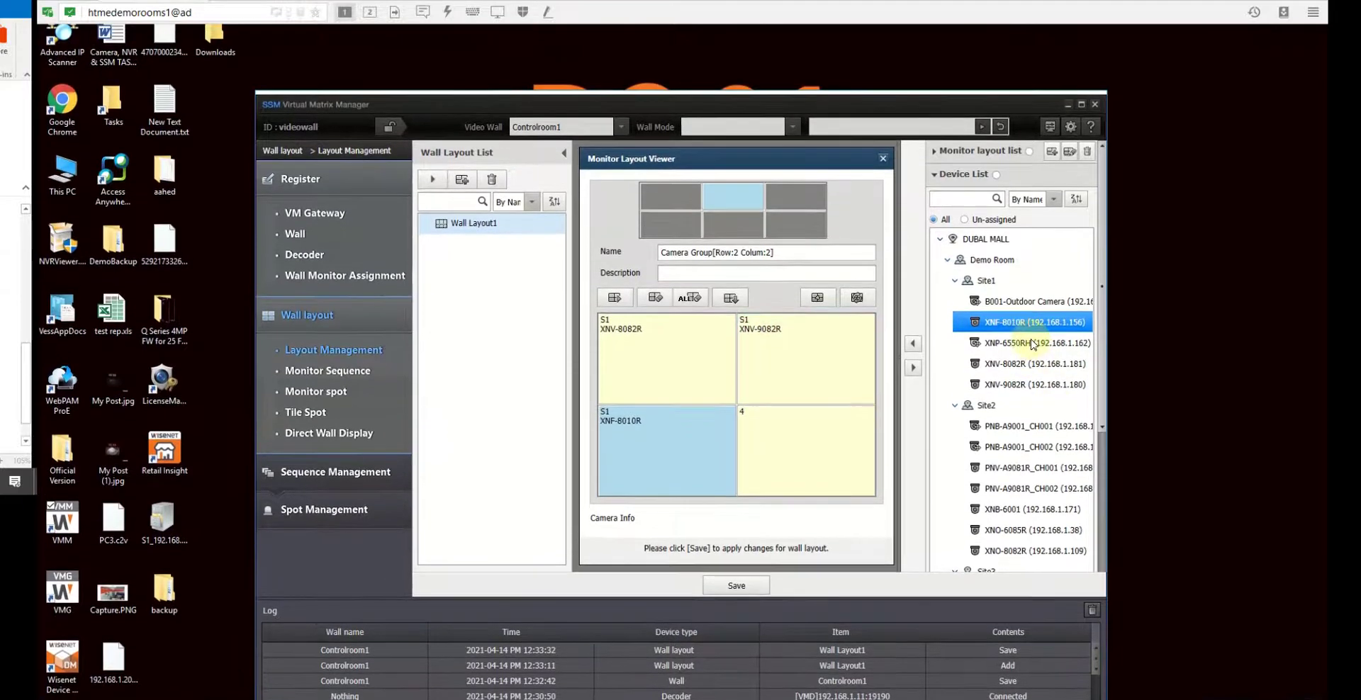
drag(979, 339, 765, 489)
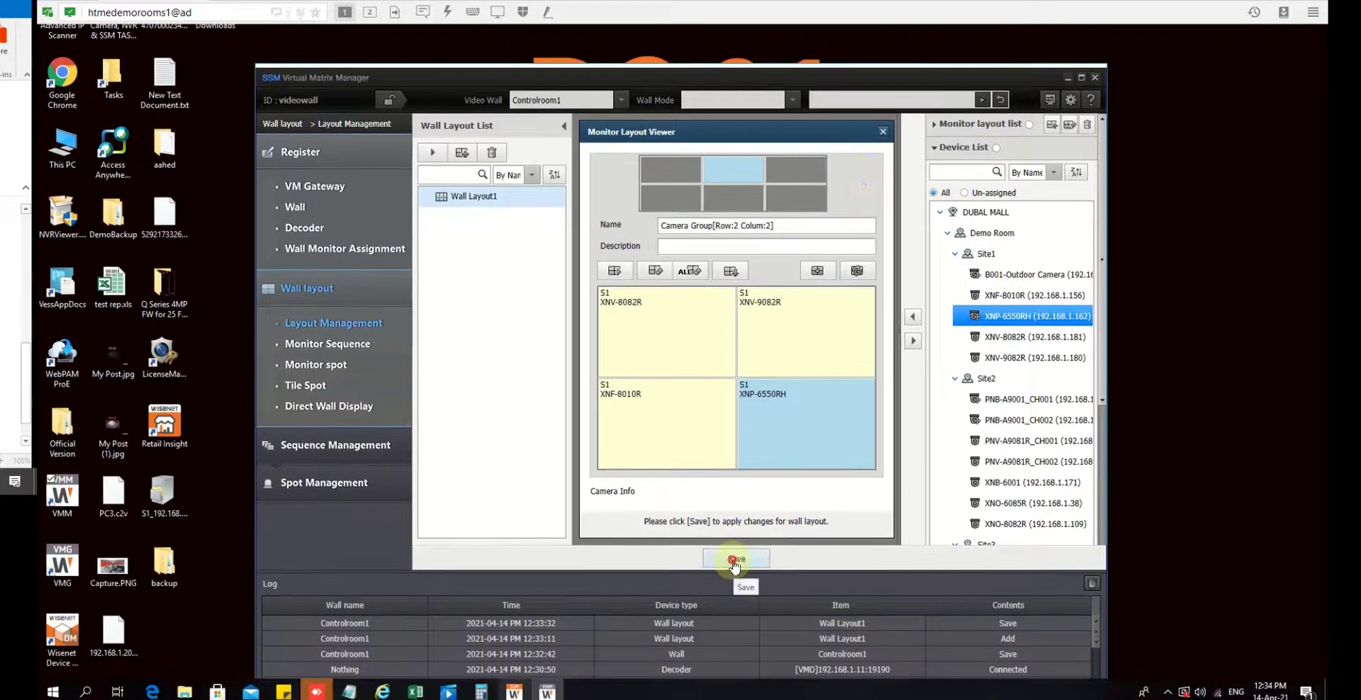
click(734, 563)
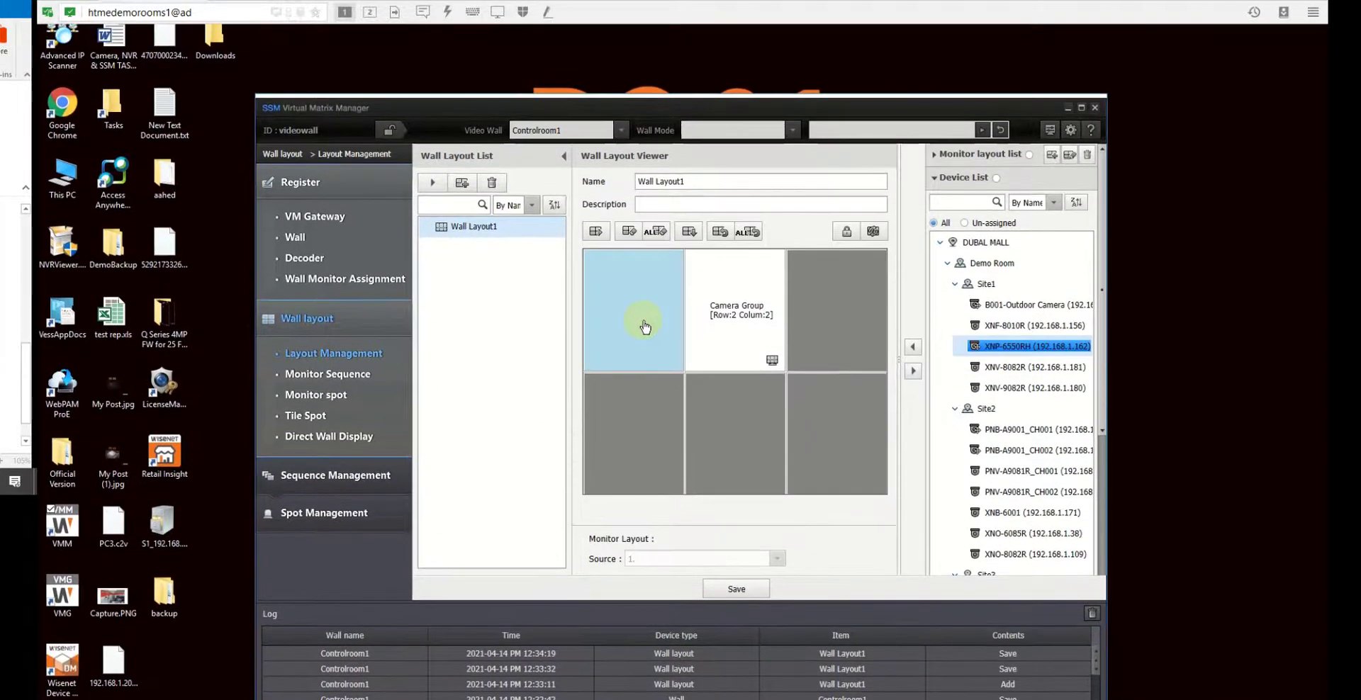
Add a second wall layout named WallLayout2 to Controlroom1.
click(836, 425)
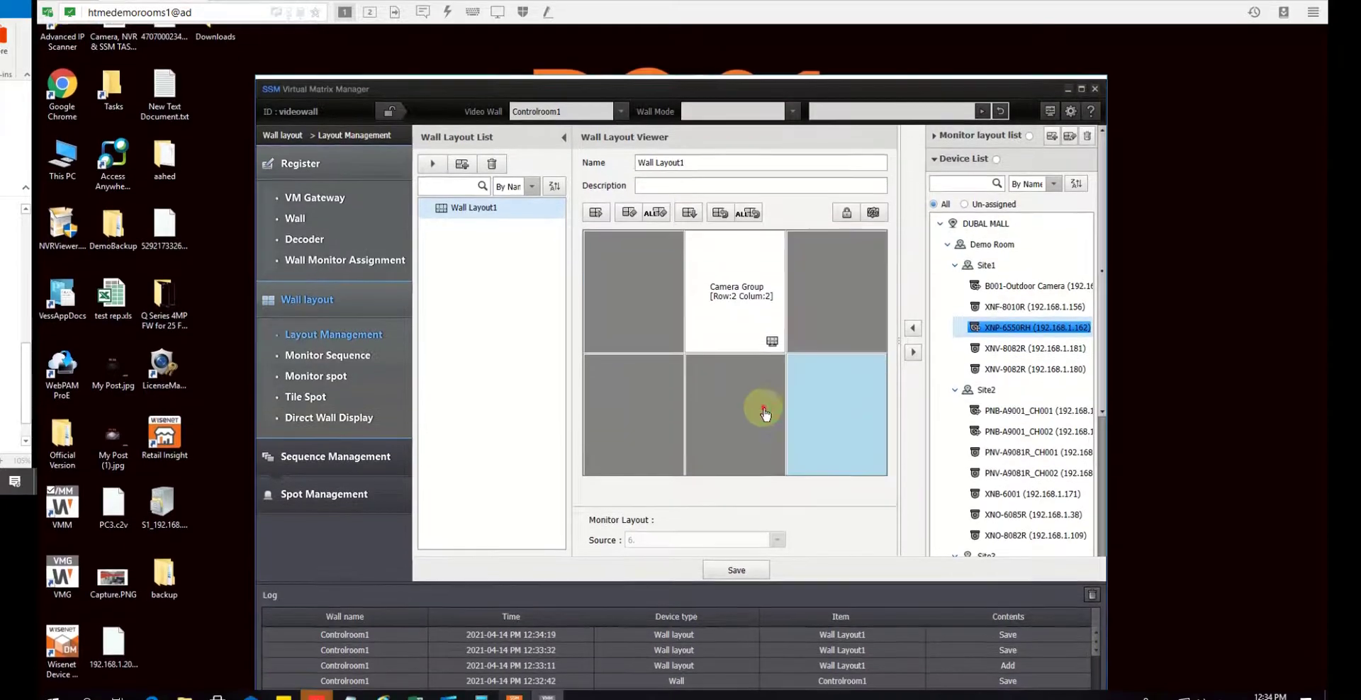
click(759, 411)
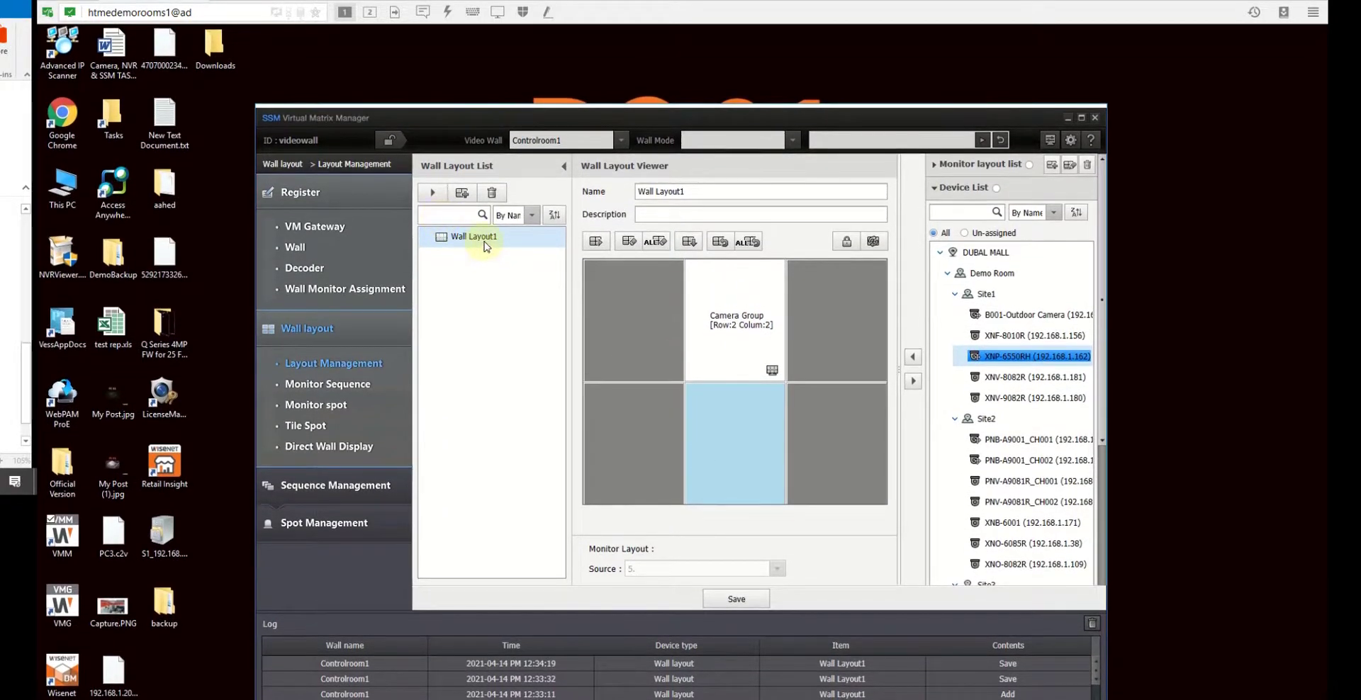
click(462, 196)
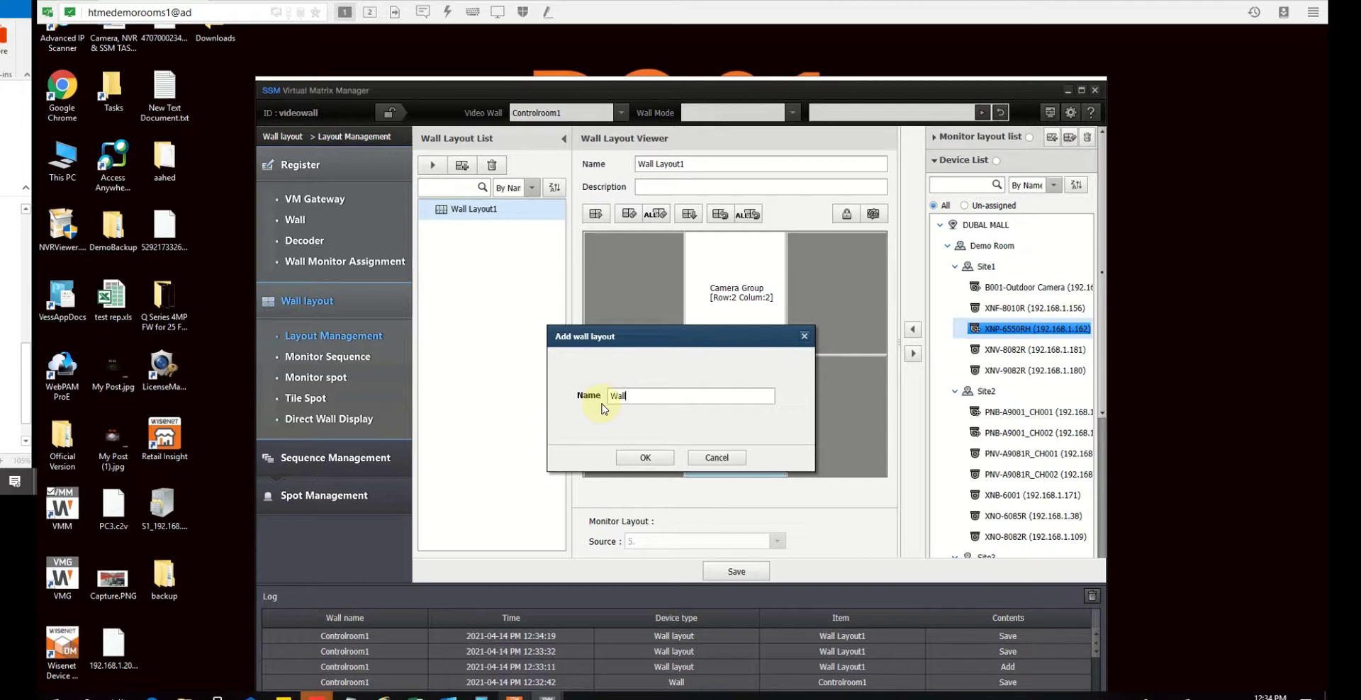
key(Return)
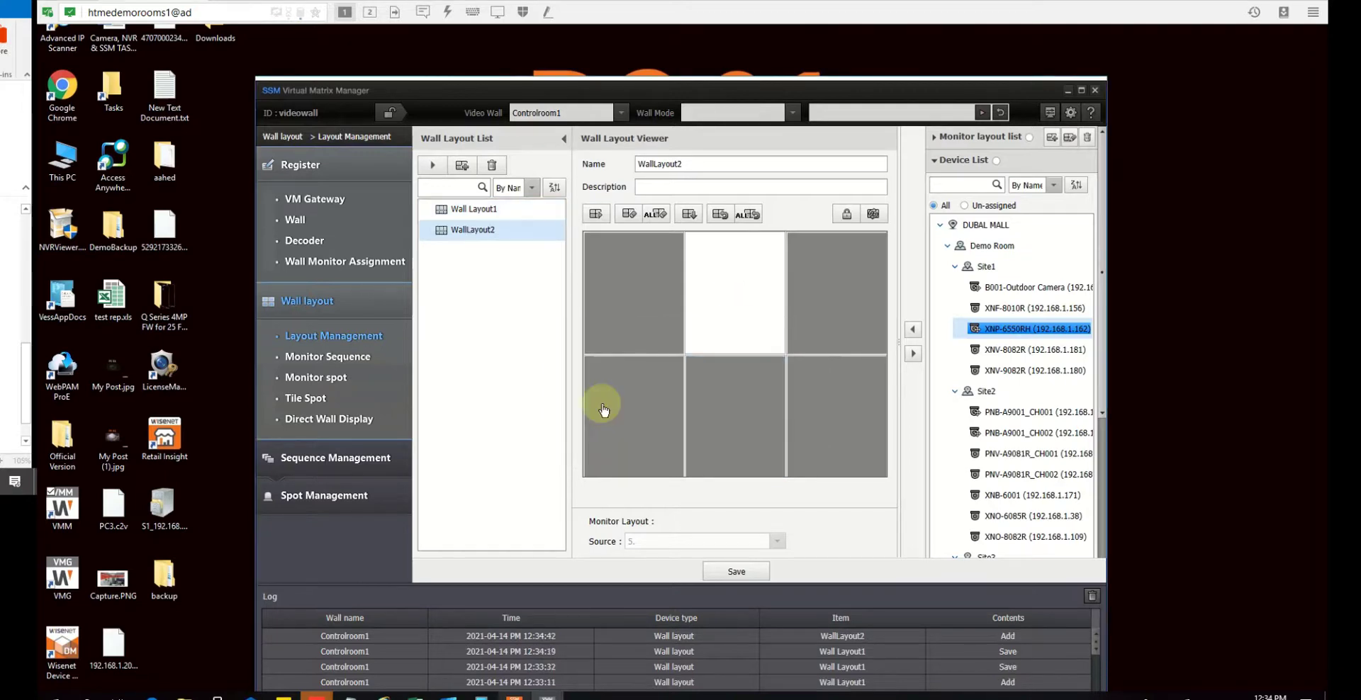
Place the XNF-8010R camera on screen 2 of WallLayout2 with the single-camera pattern and save the layout.
click(743, 312)
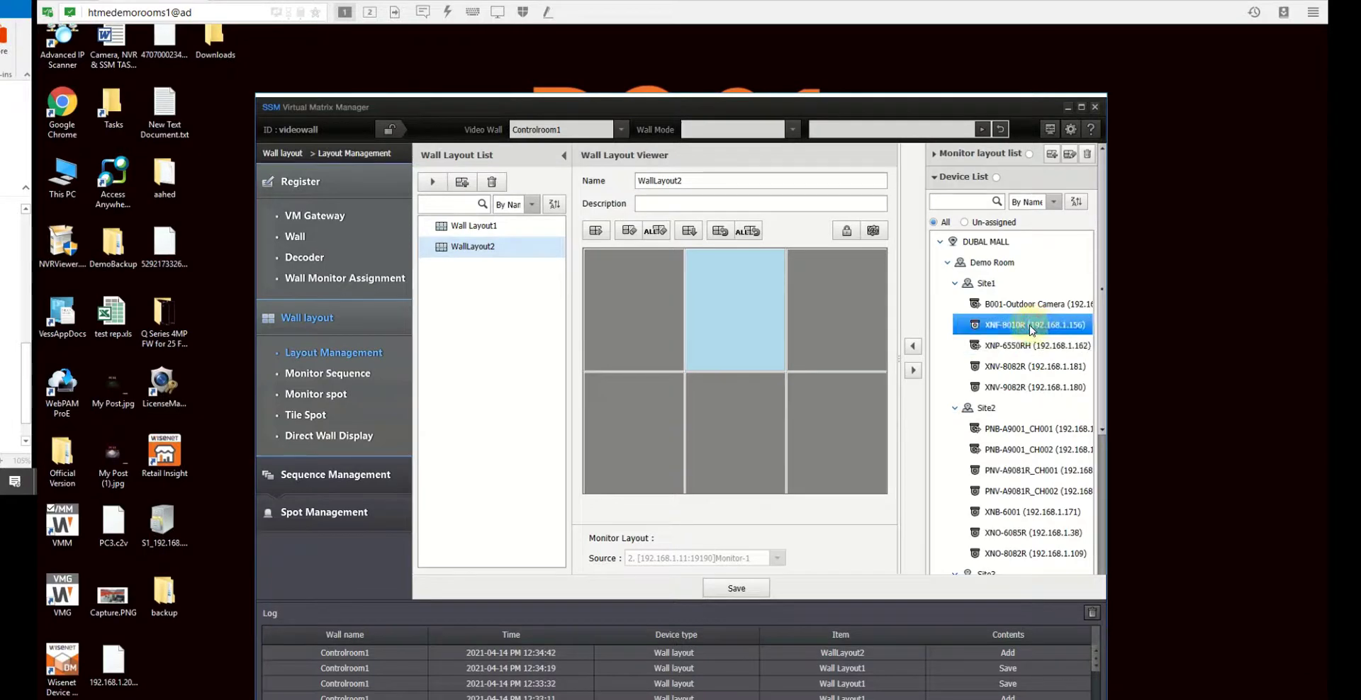
drag(1031, 331, 741, 330)
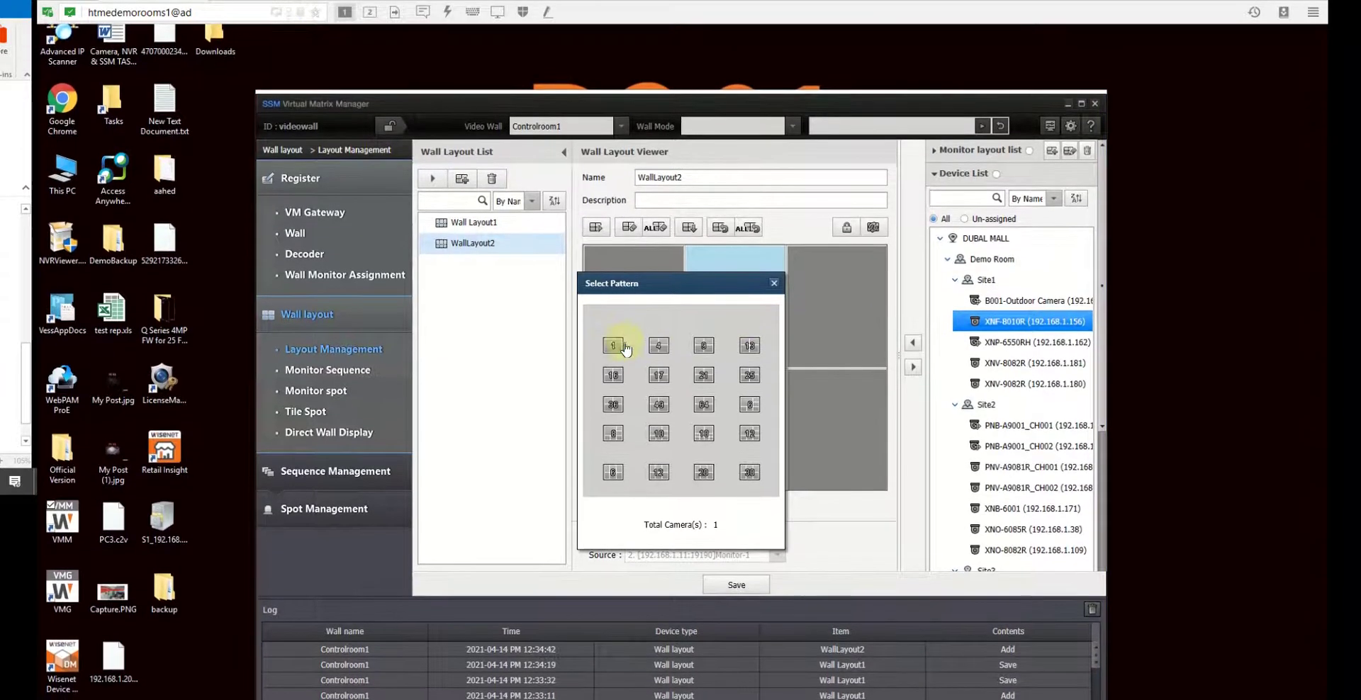
click(614, 346)
click(739, 559)
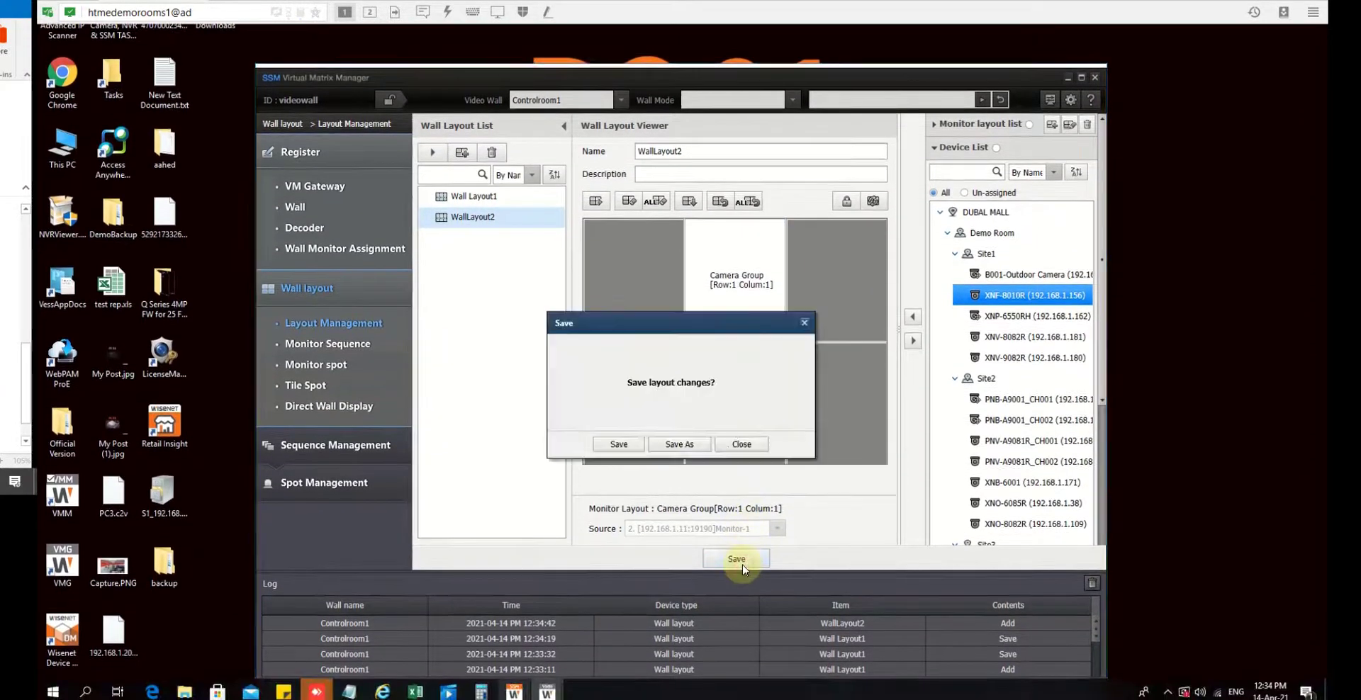
click(619, 444)
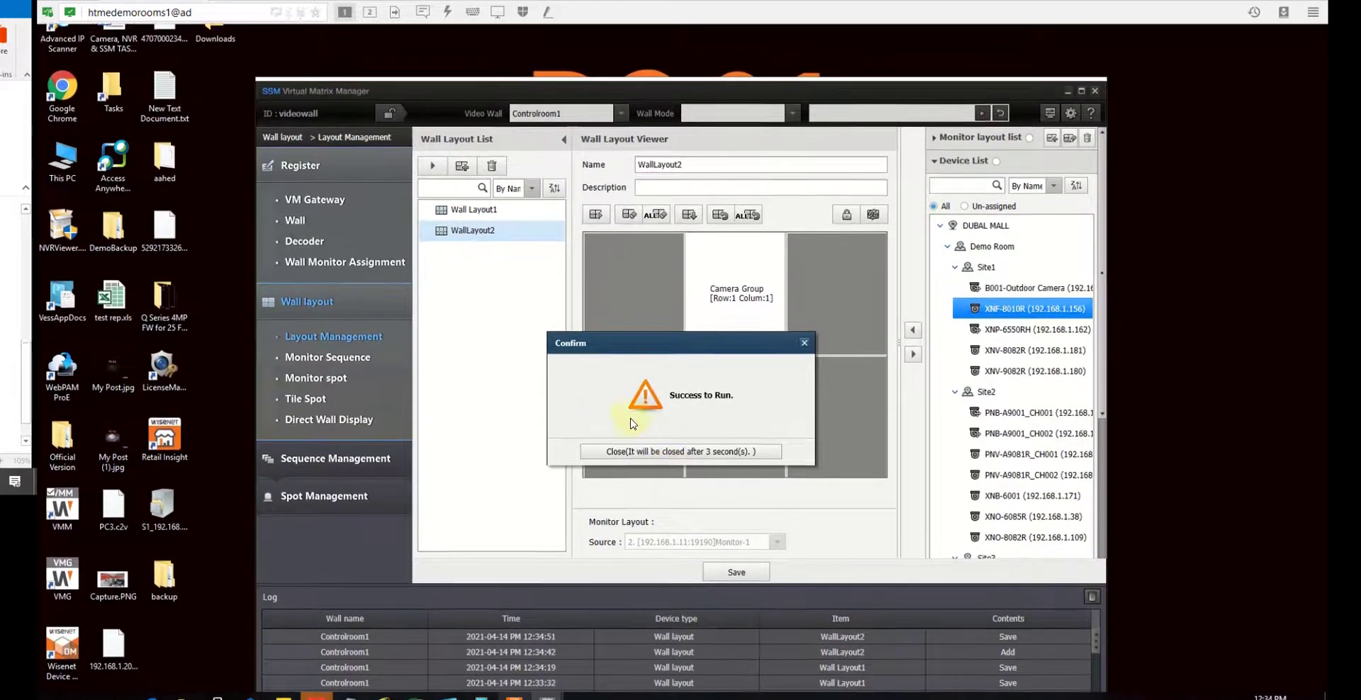
click(649, 452)
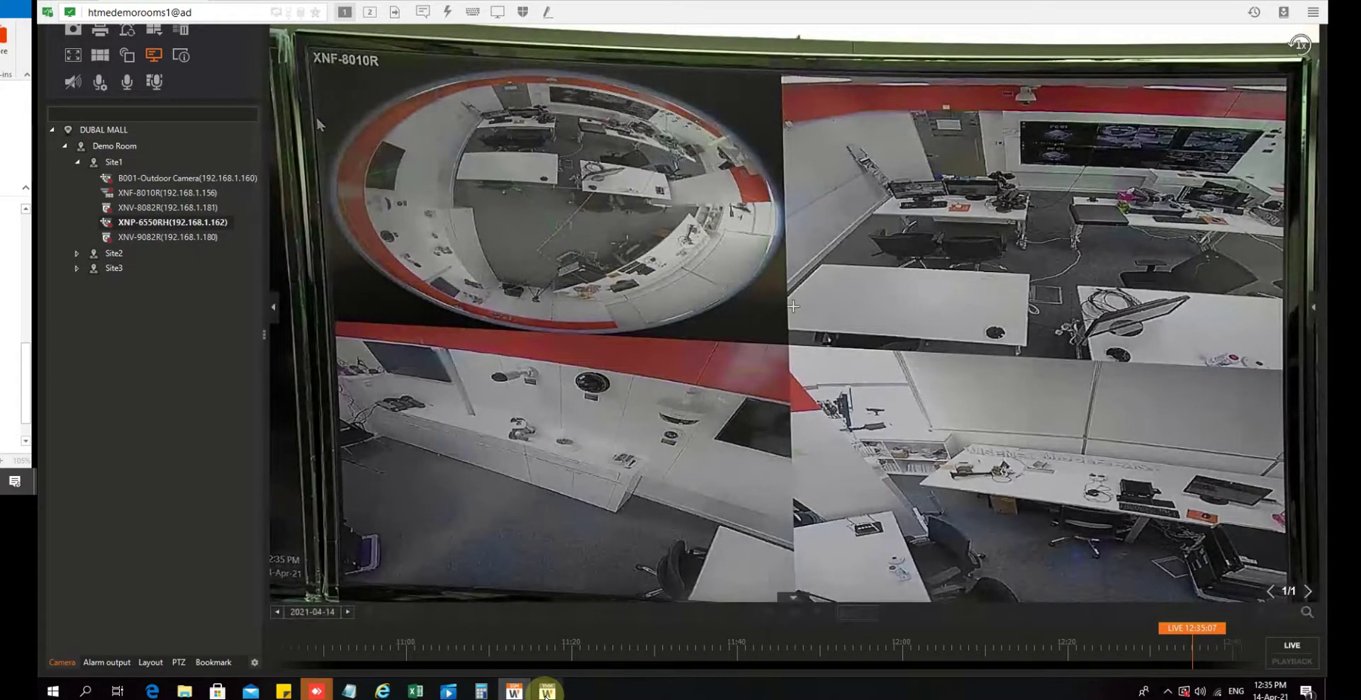
Switch to SSM Virtual Matrix Manager and replace screen 2's camera in WallLayout2 with XNV-8082R, using the single-camera pattern.
click(546, 692)
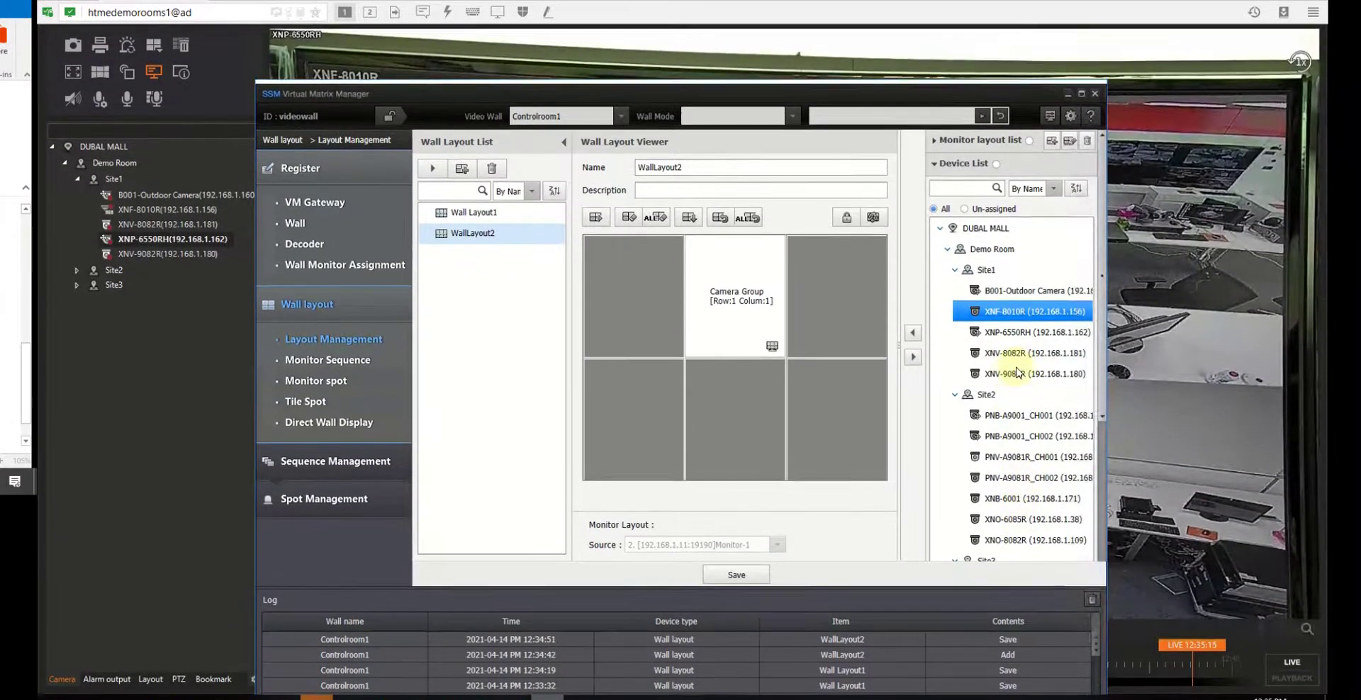
drag(1021, 341, 738, 291)
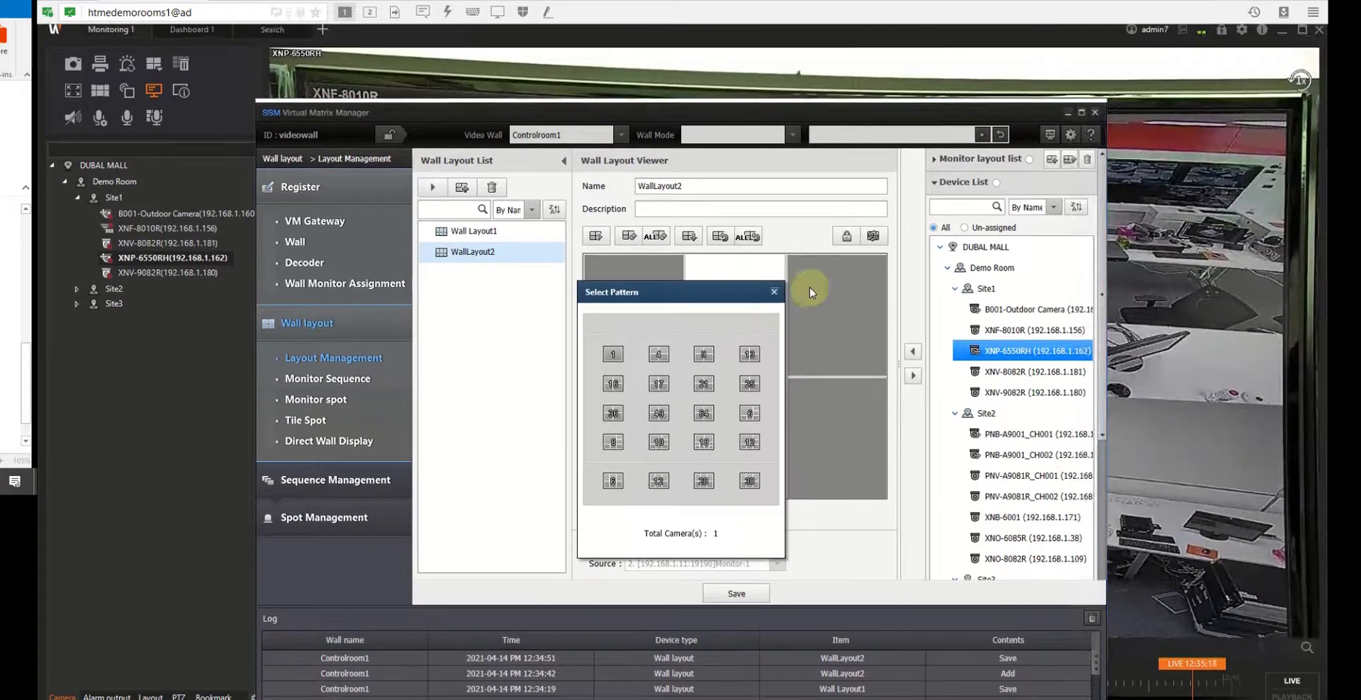
click(773, 291)
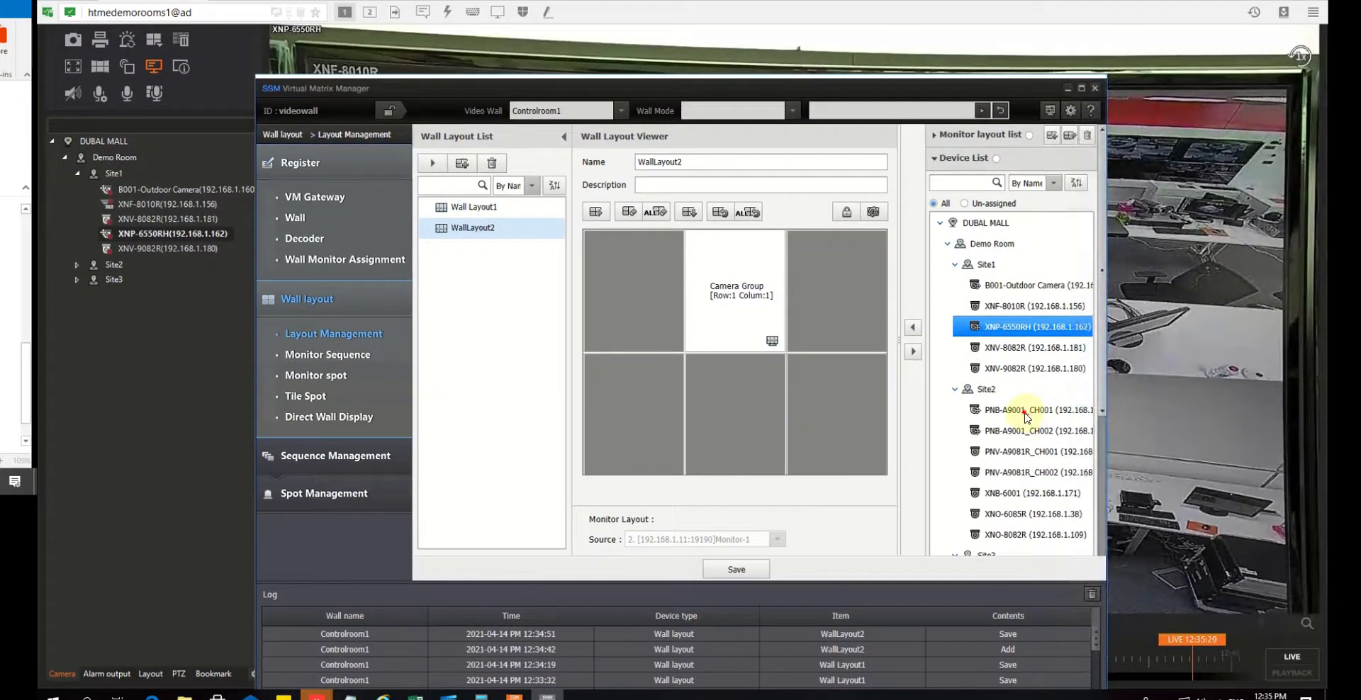
click(1010, 419)
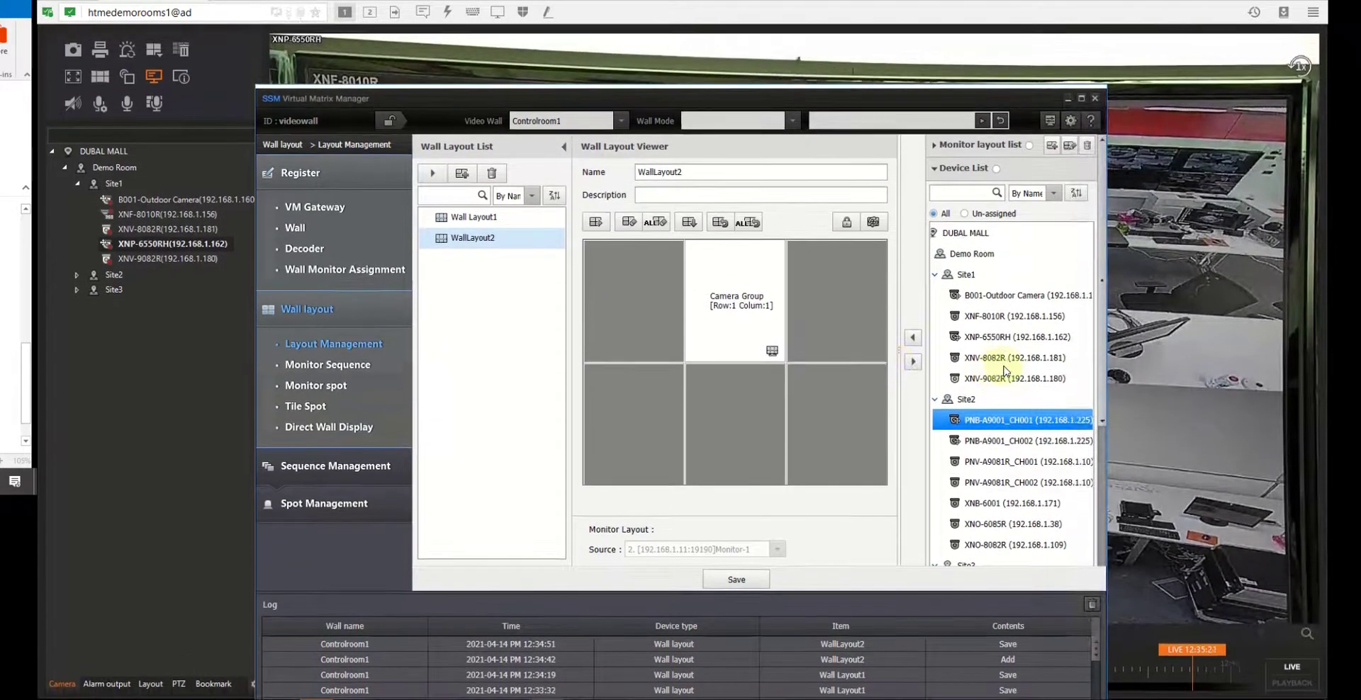
drag(992, 364, 770, 315)
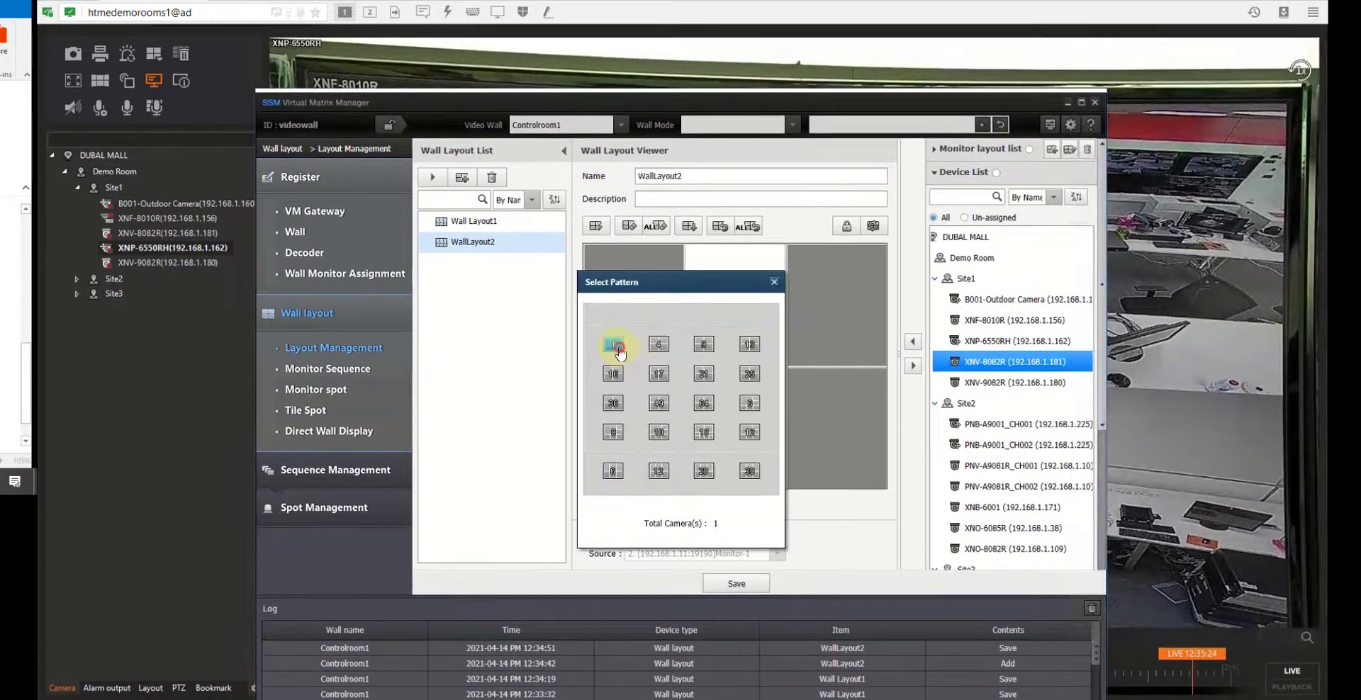
click(617, 353)
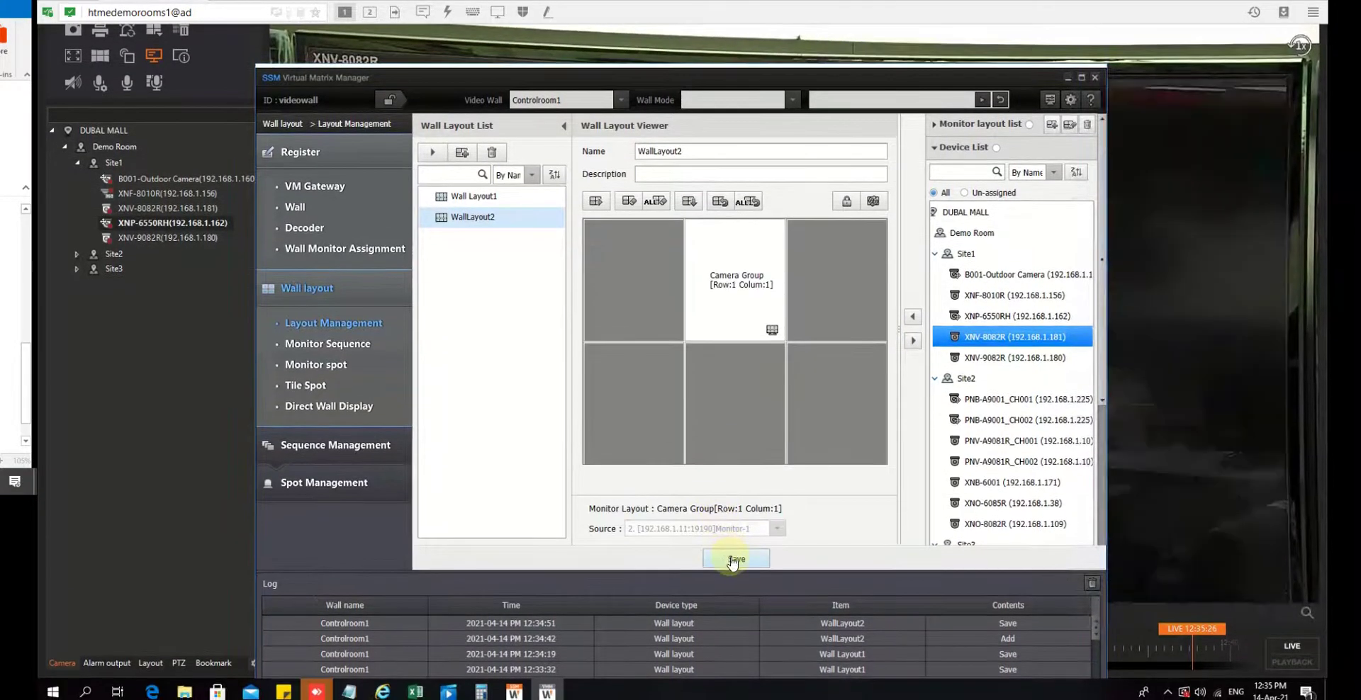
Save the XNV-8082R change to WallLayout2 and check the wall display in the monitoring client's live view.
click(734, 561)
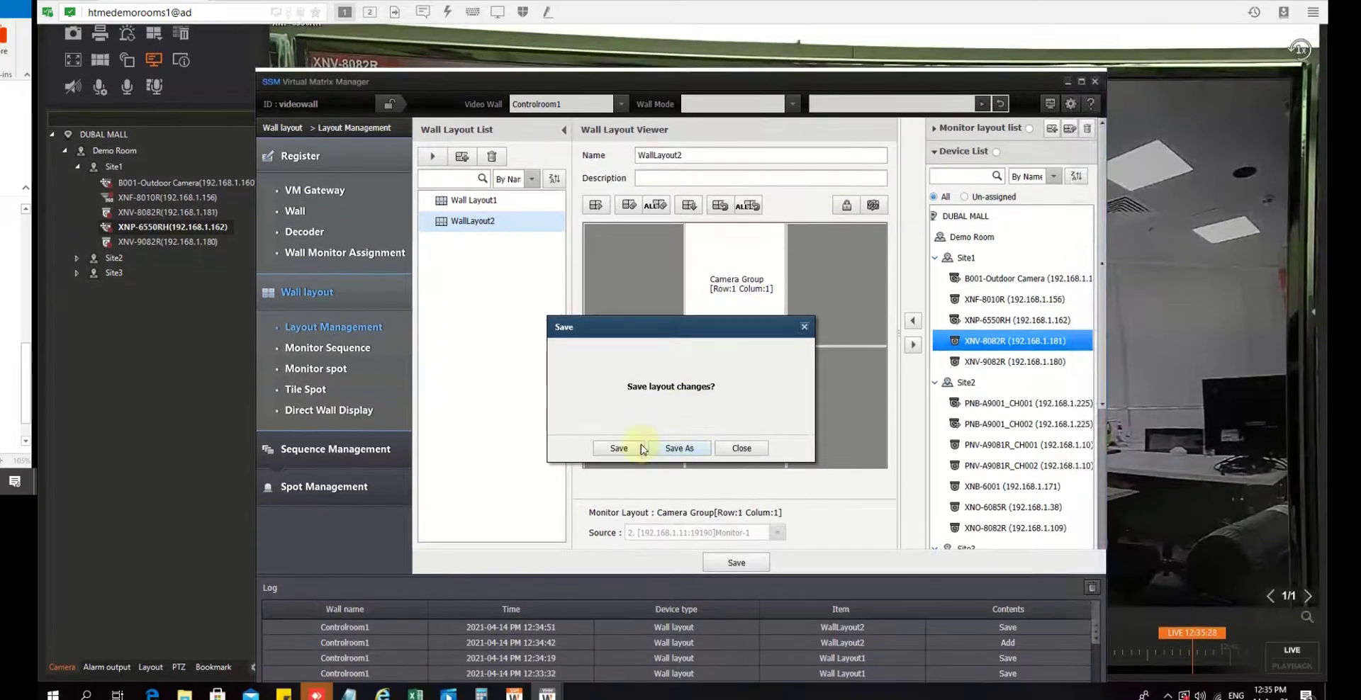
click(619, 451)
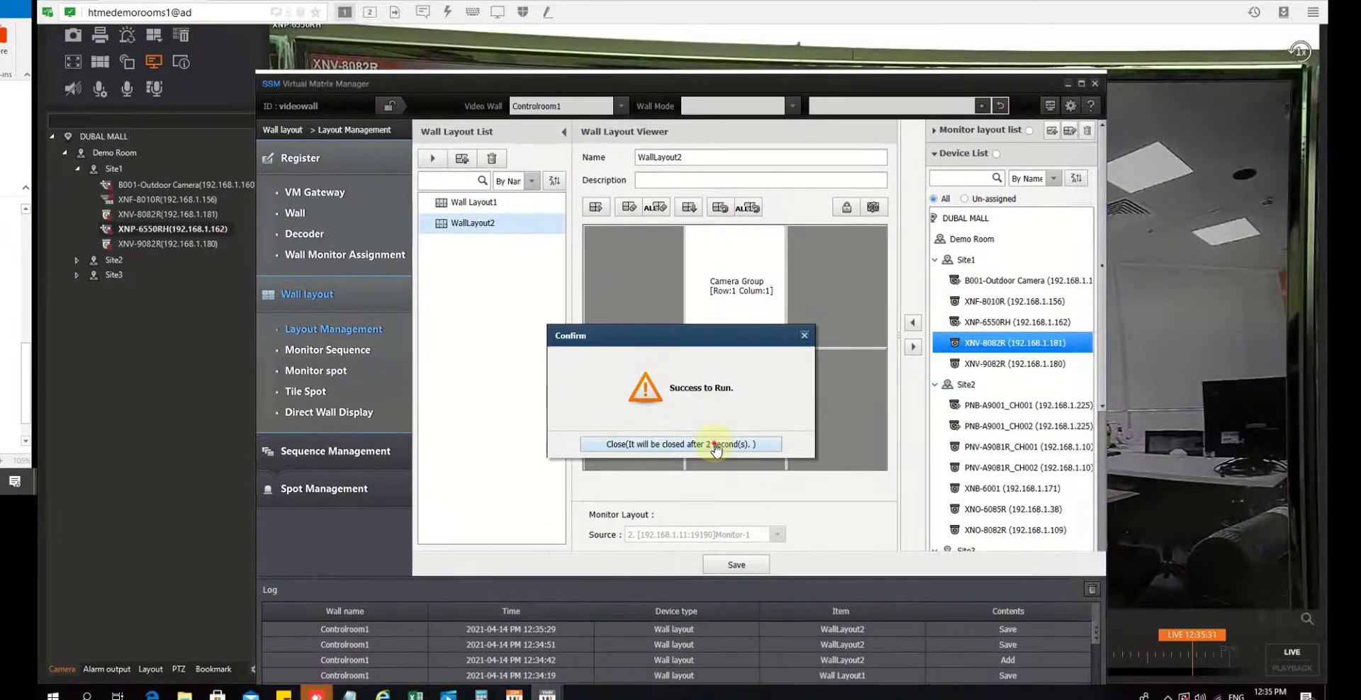
click(707, 480)
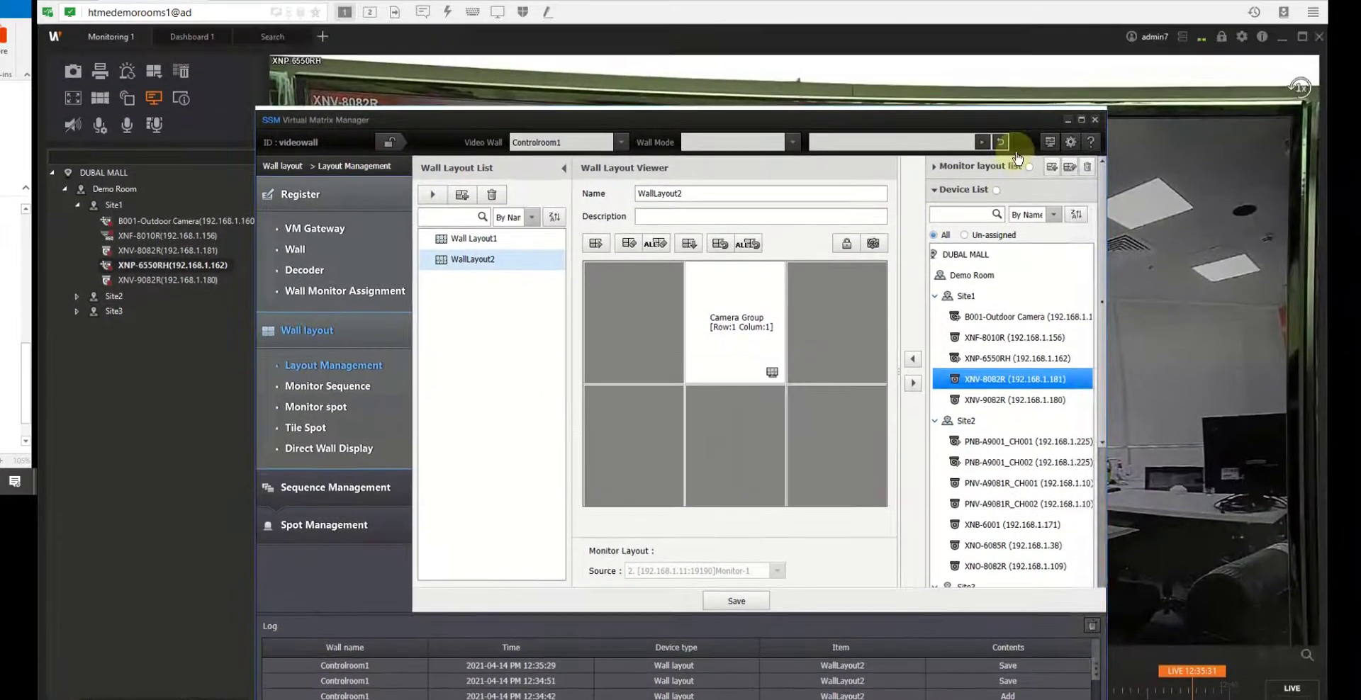
click(1057, 134)
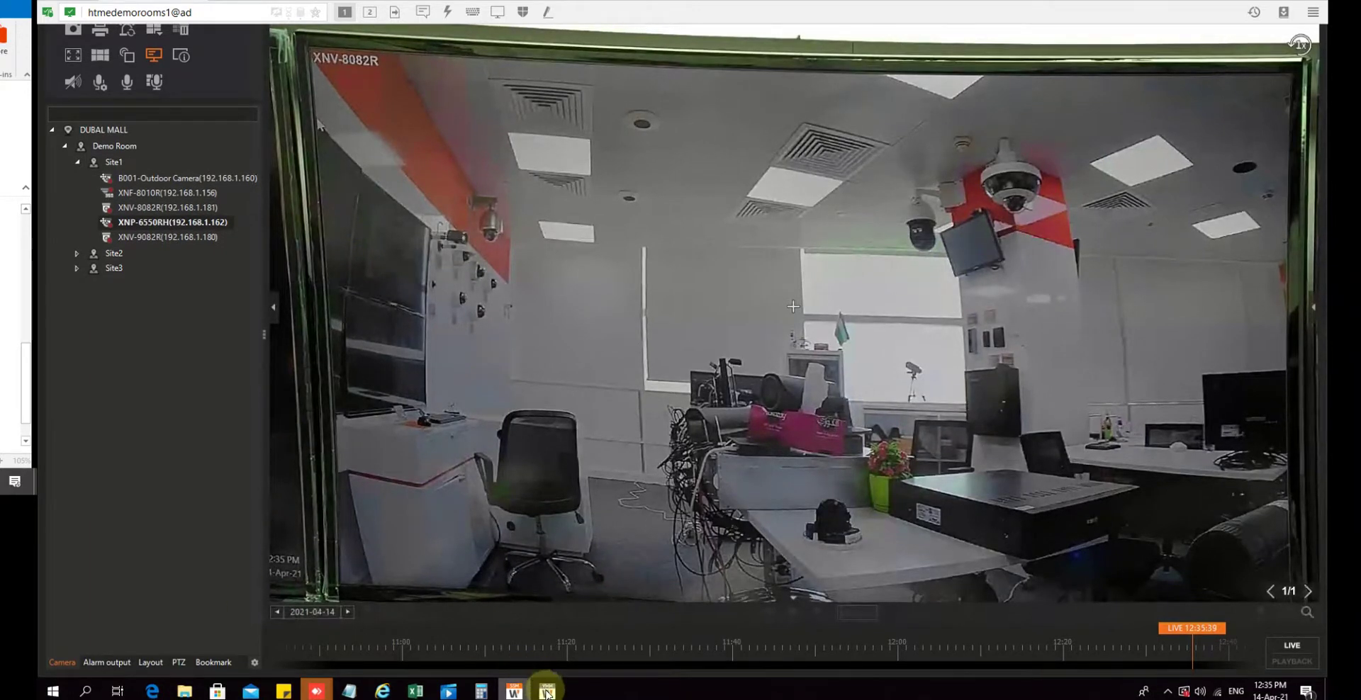
Stretch WallLayout2's camera group from screen 2 across the two-by-two block of the second and third columns, and save the layout.
click(547, 691)
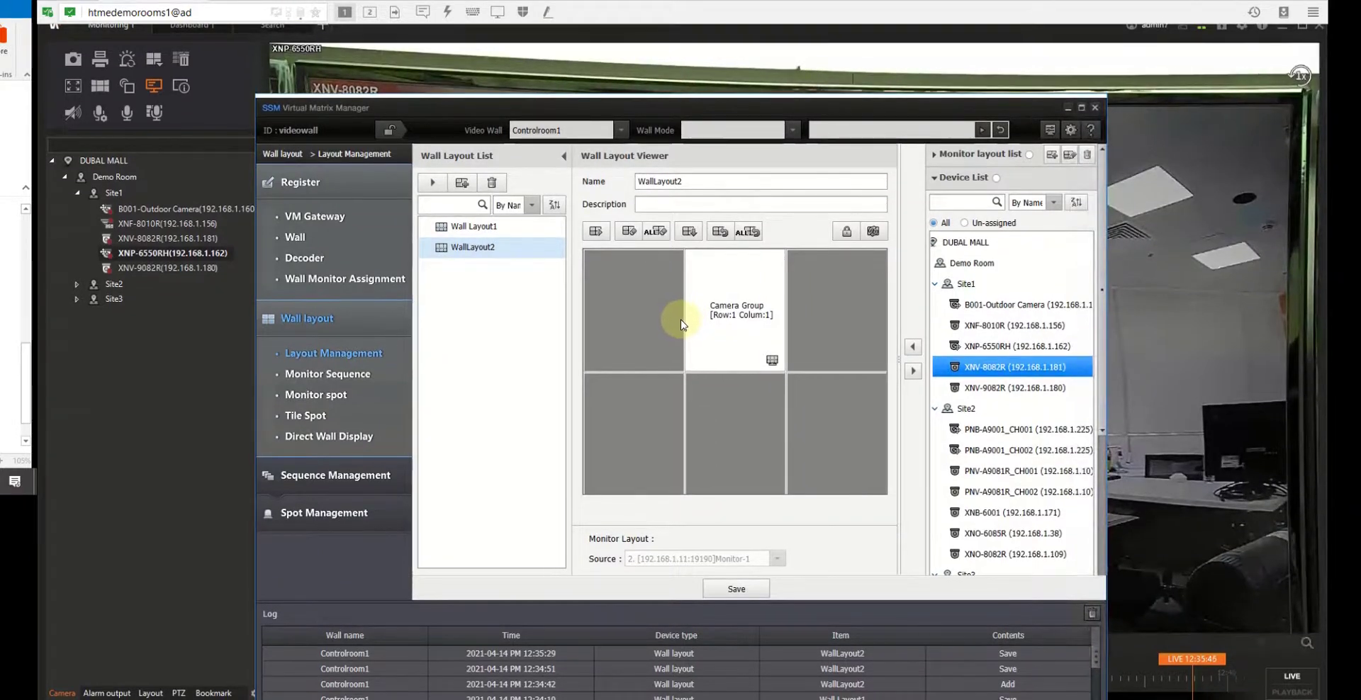
click(690, 319)
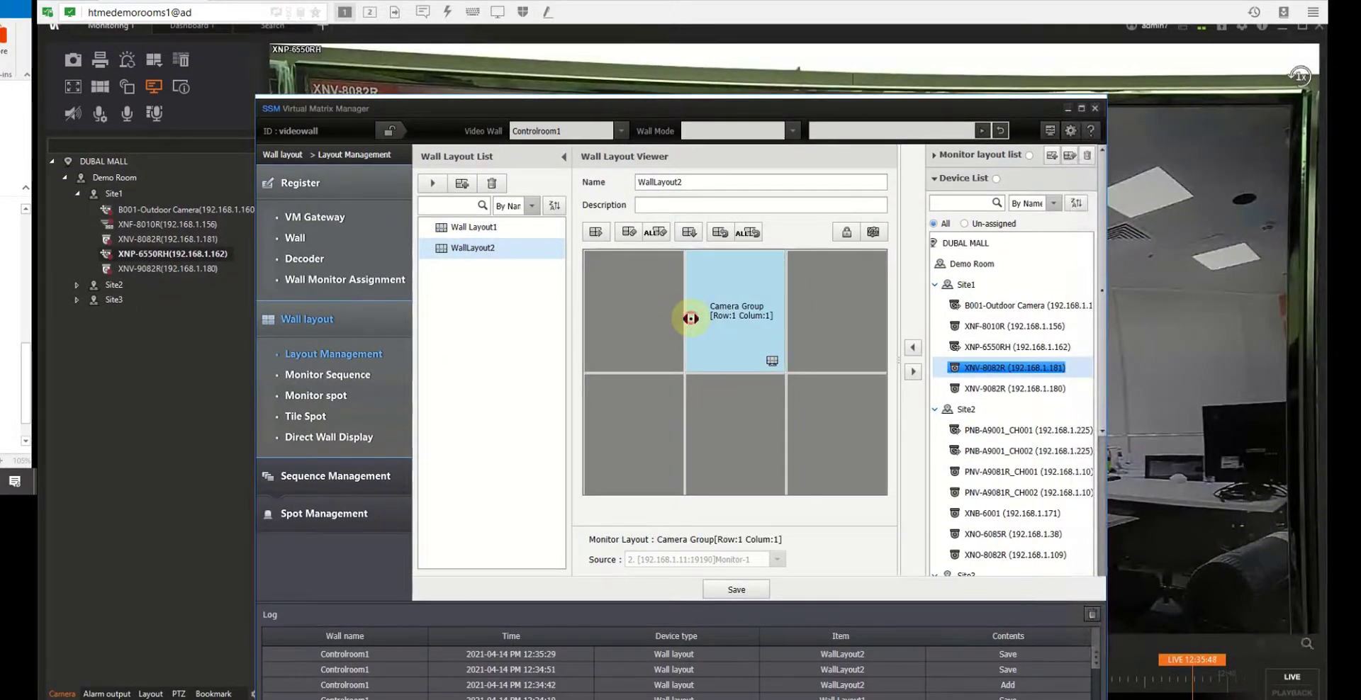
drag(687, 336, 849, 407)
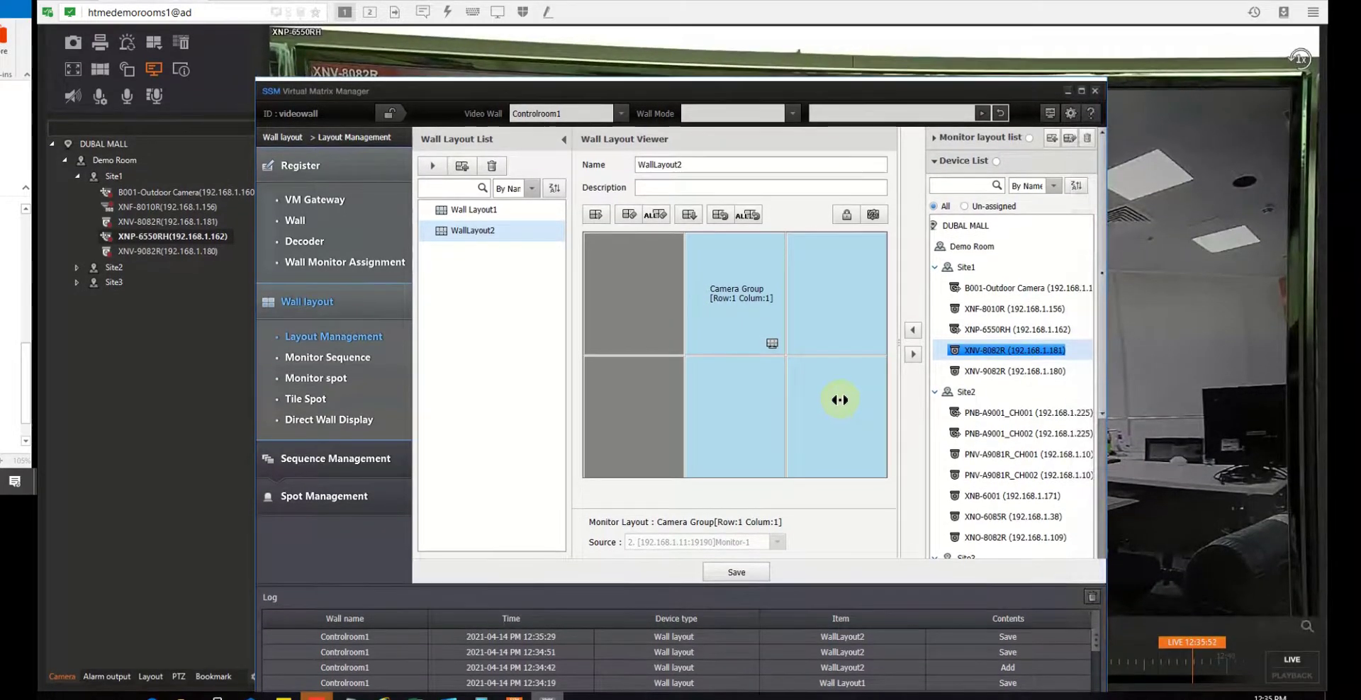
drag(843, 406, 842, 405)
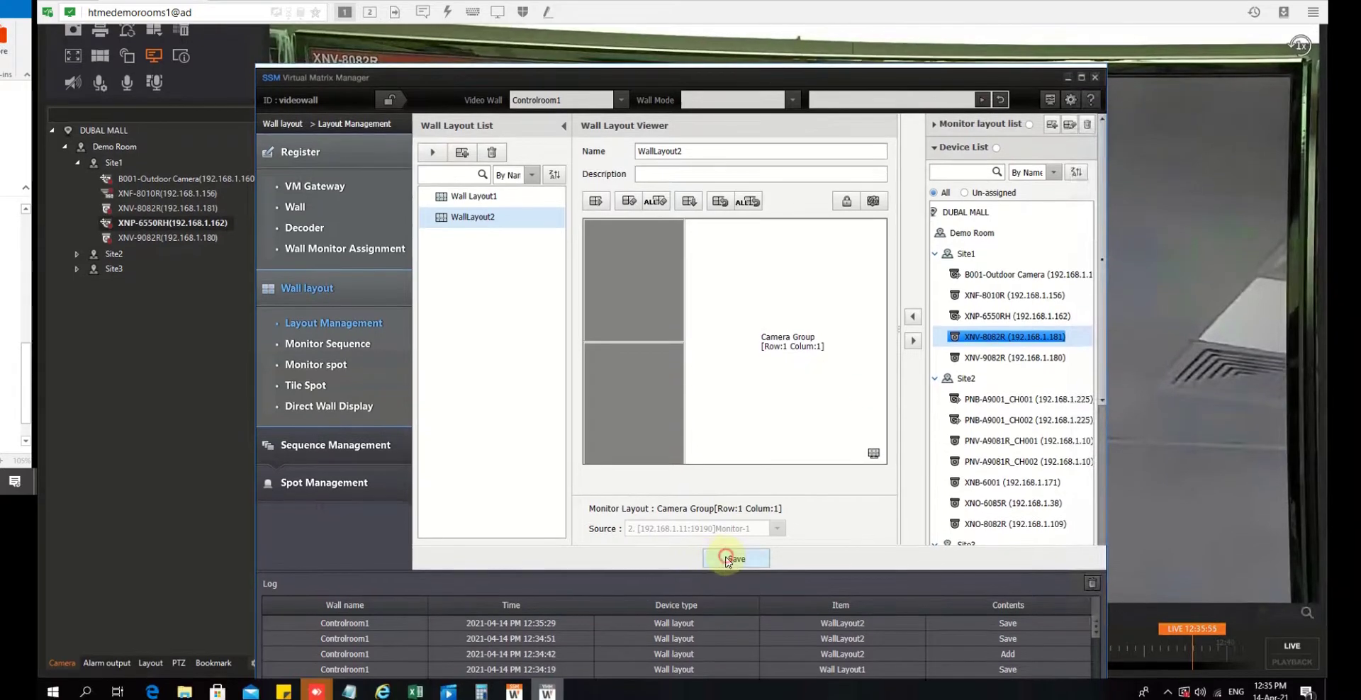
click(727, 560)
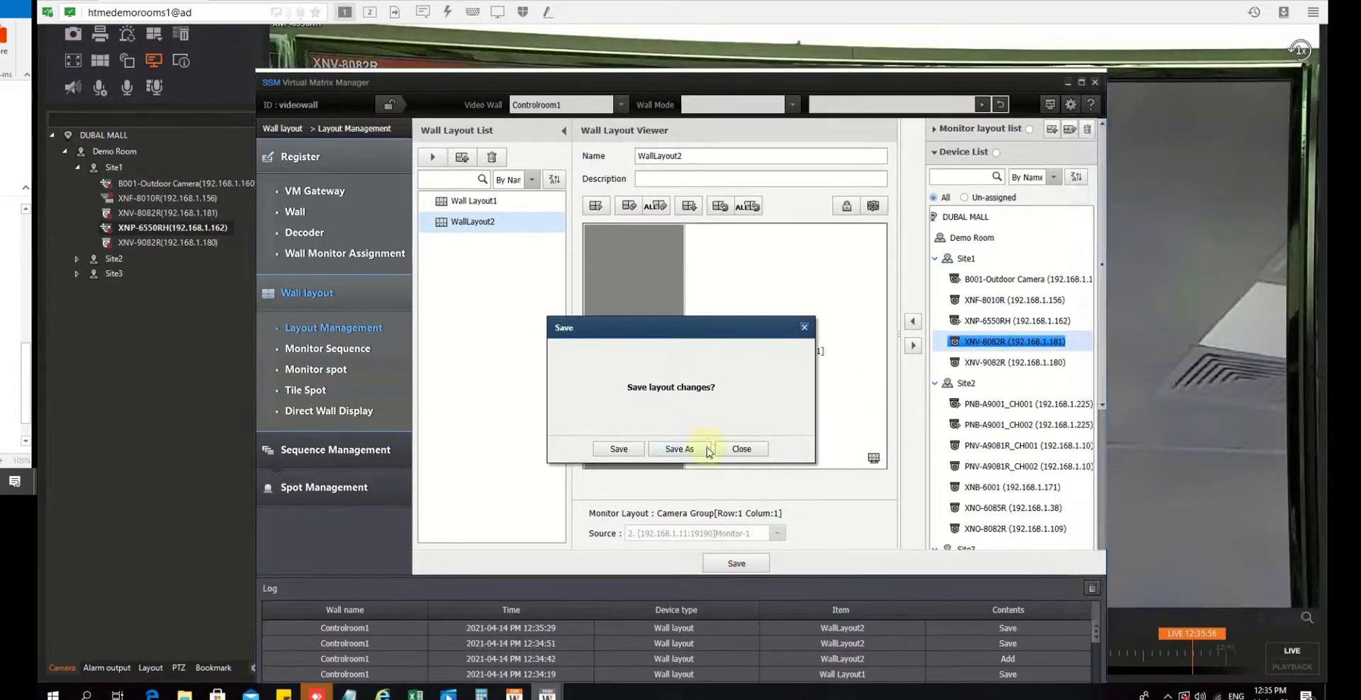
click(593, 450)
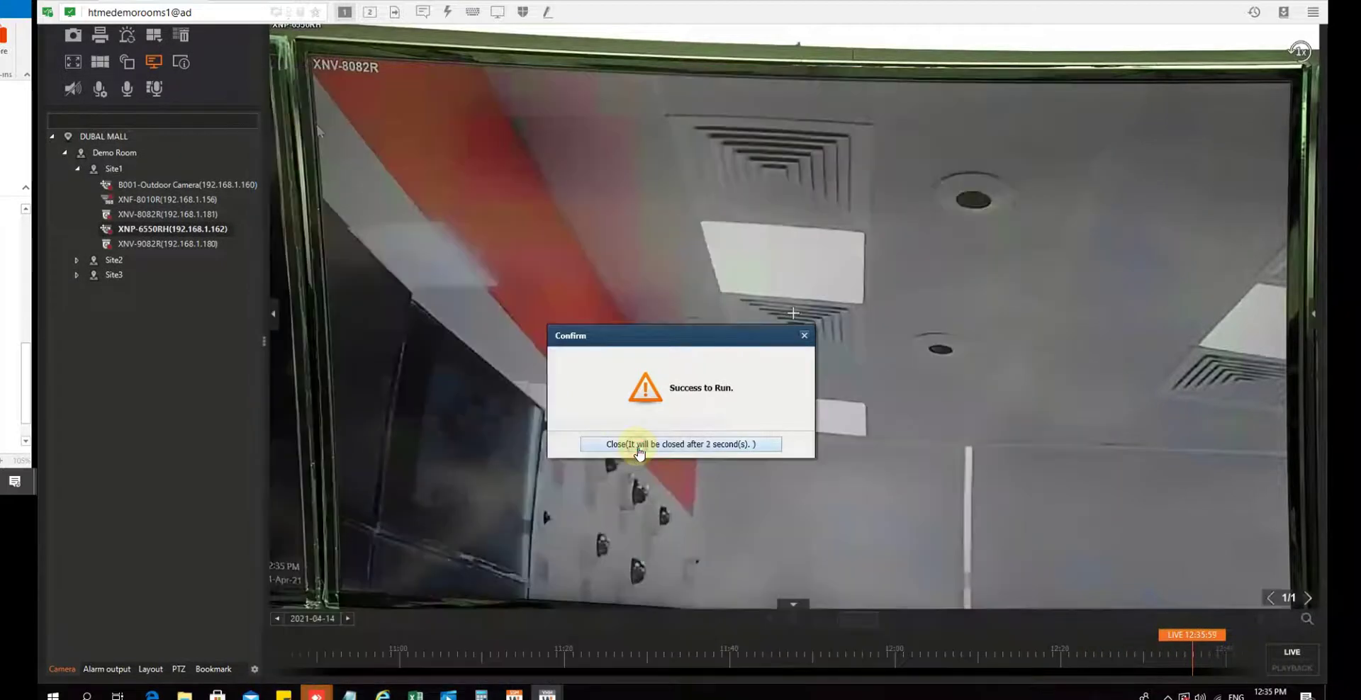
click(738, 445)
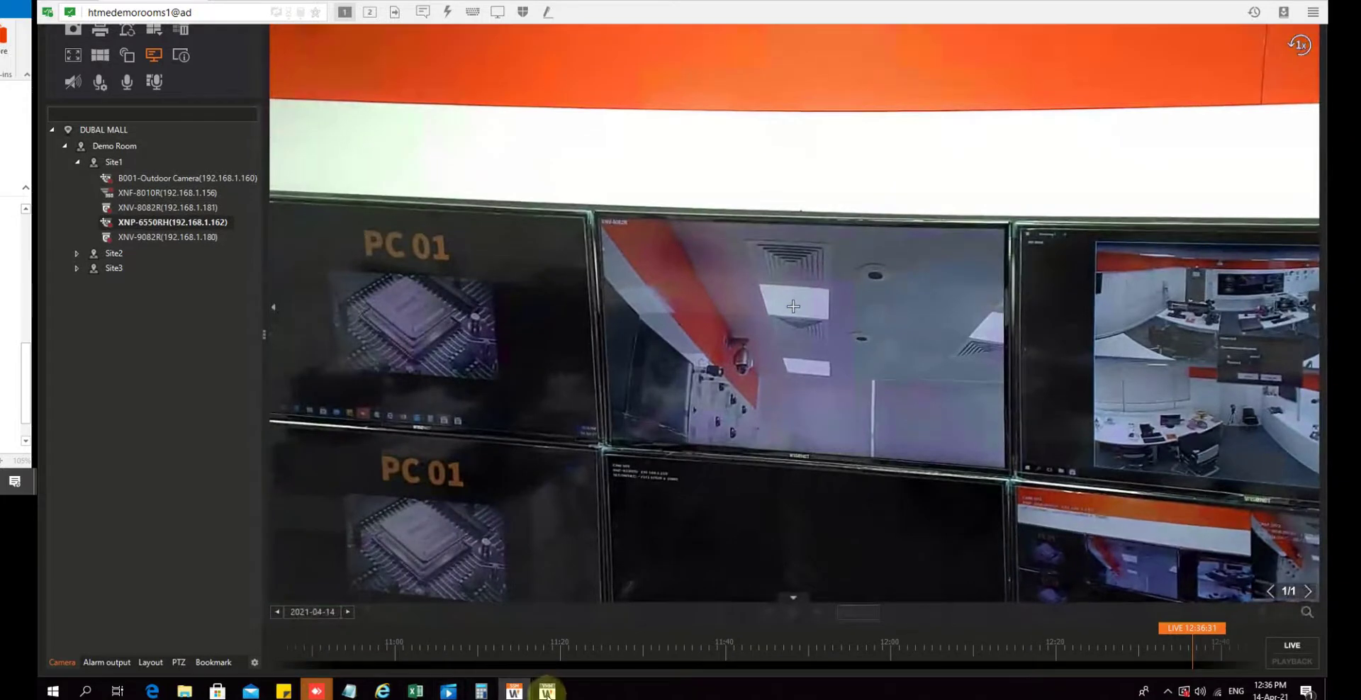
Load Wall Layout1 on Controlroom1 and bring up the shared layout list in the monitoring client.
click(547, 692)
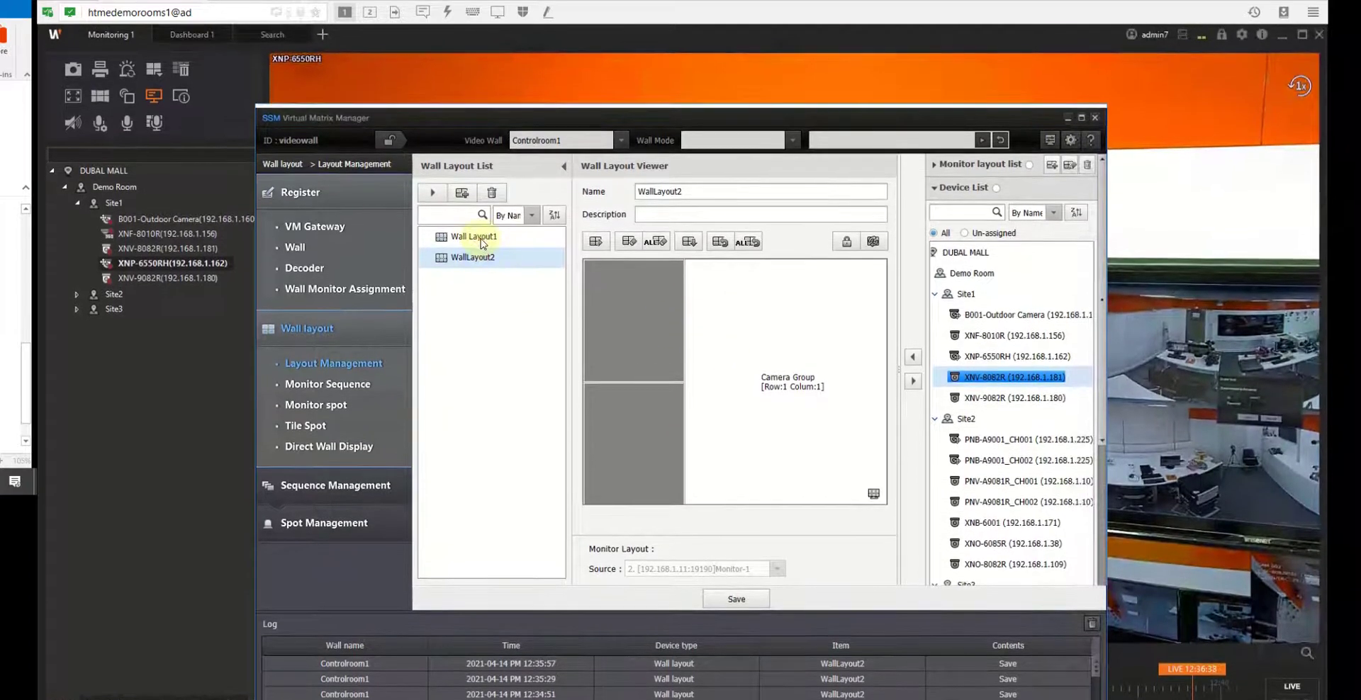
click(480, 241)
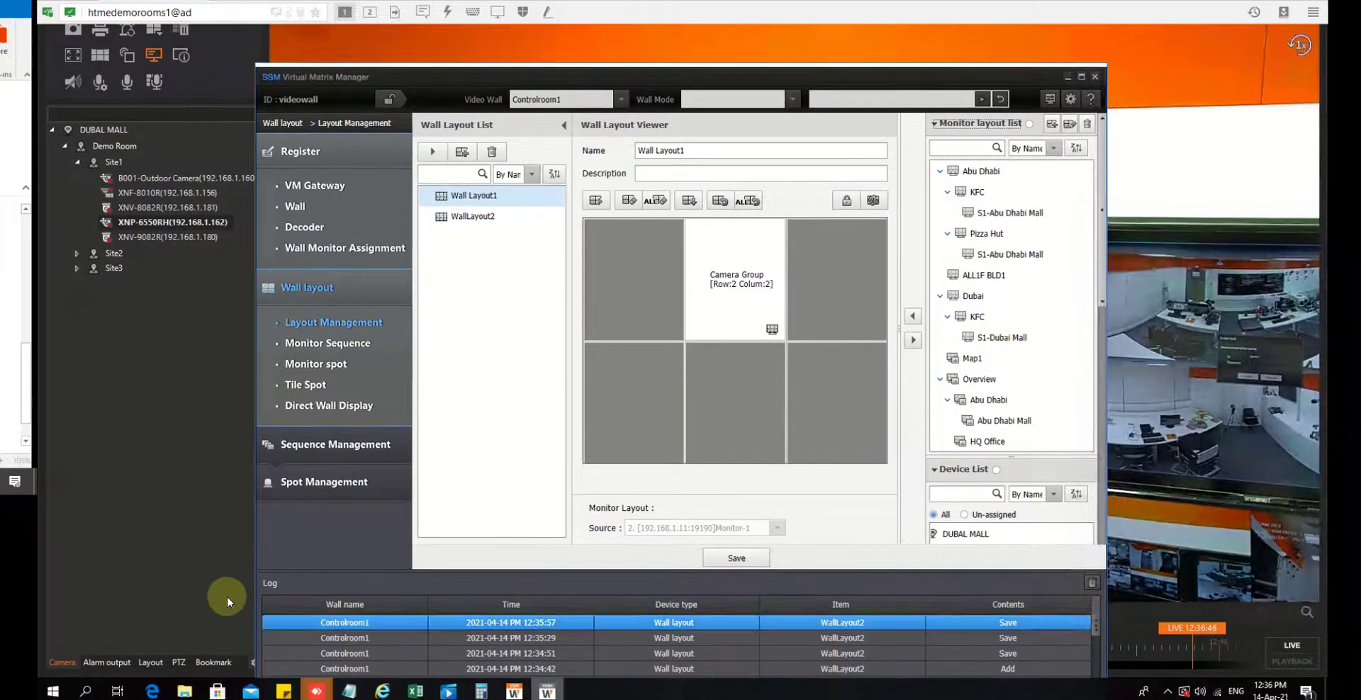
click(154, 666)
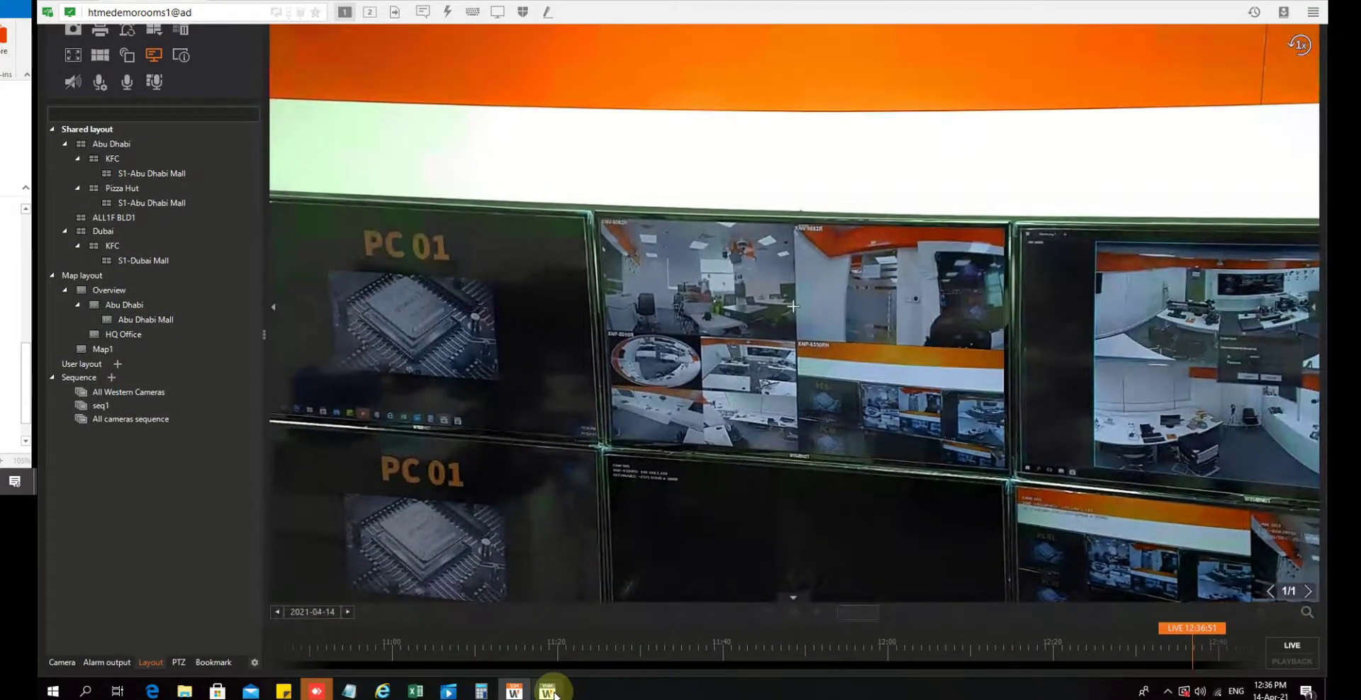
Assign the S1-Abu Dhabi Mall monitor layout from the Abu Dhabi KFC group to screen 2 of Wall Layout1.
click(552, 691)
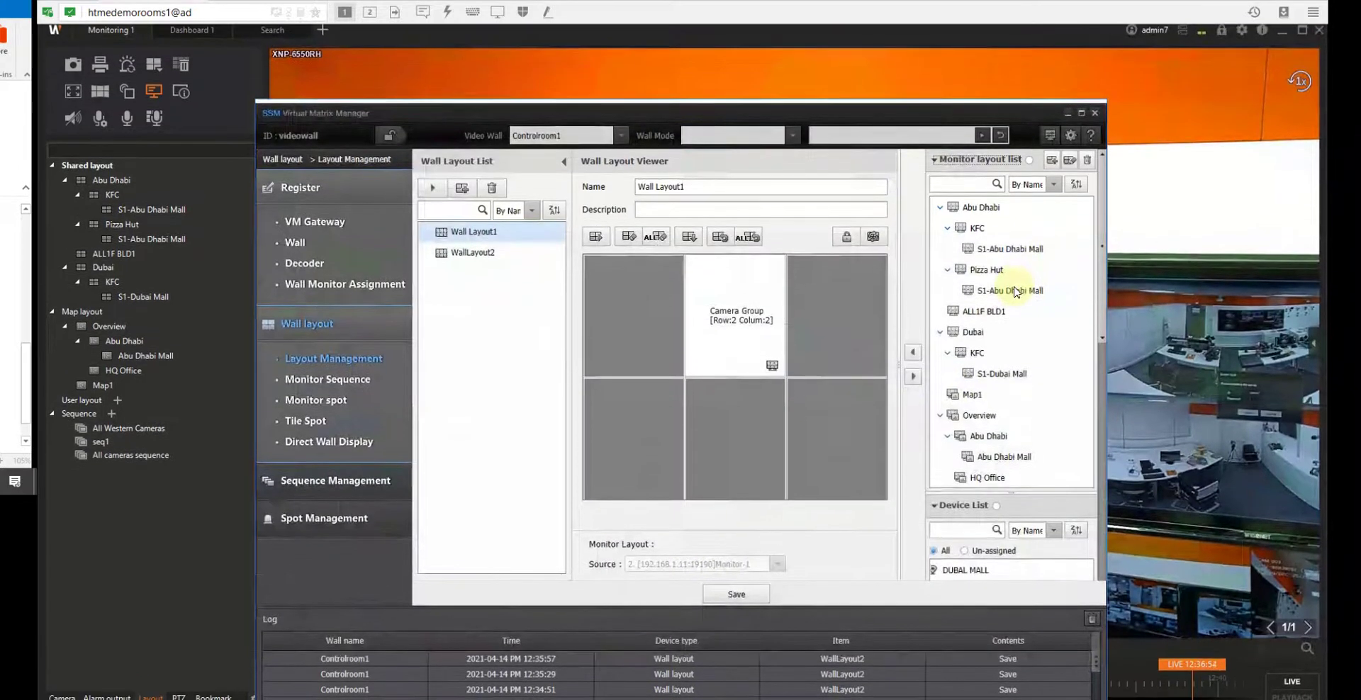
drag(993, 247, 795, 306)
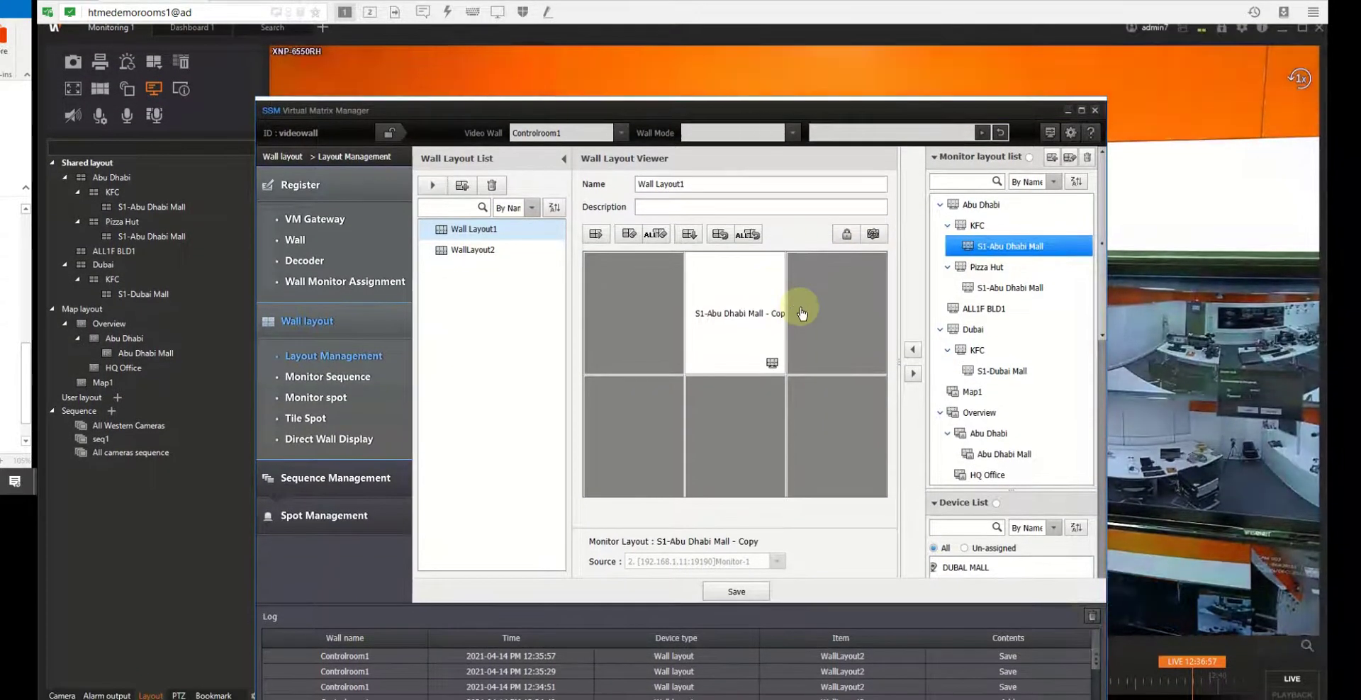